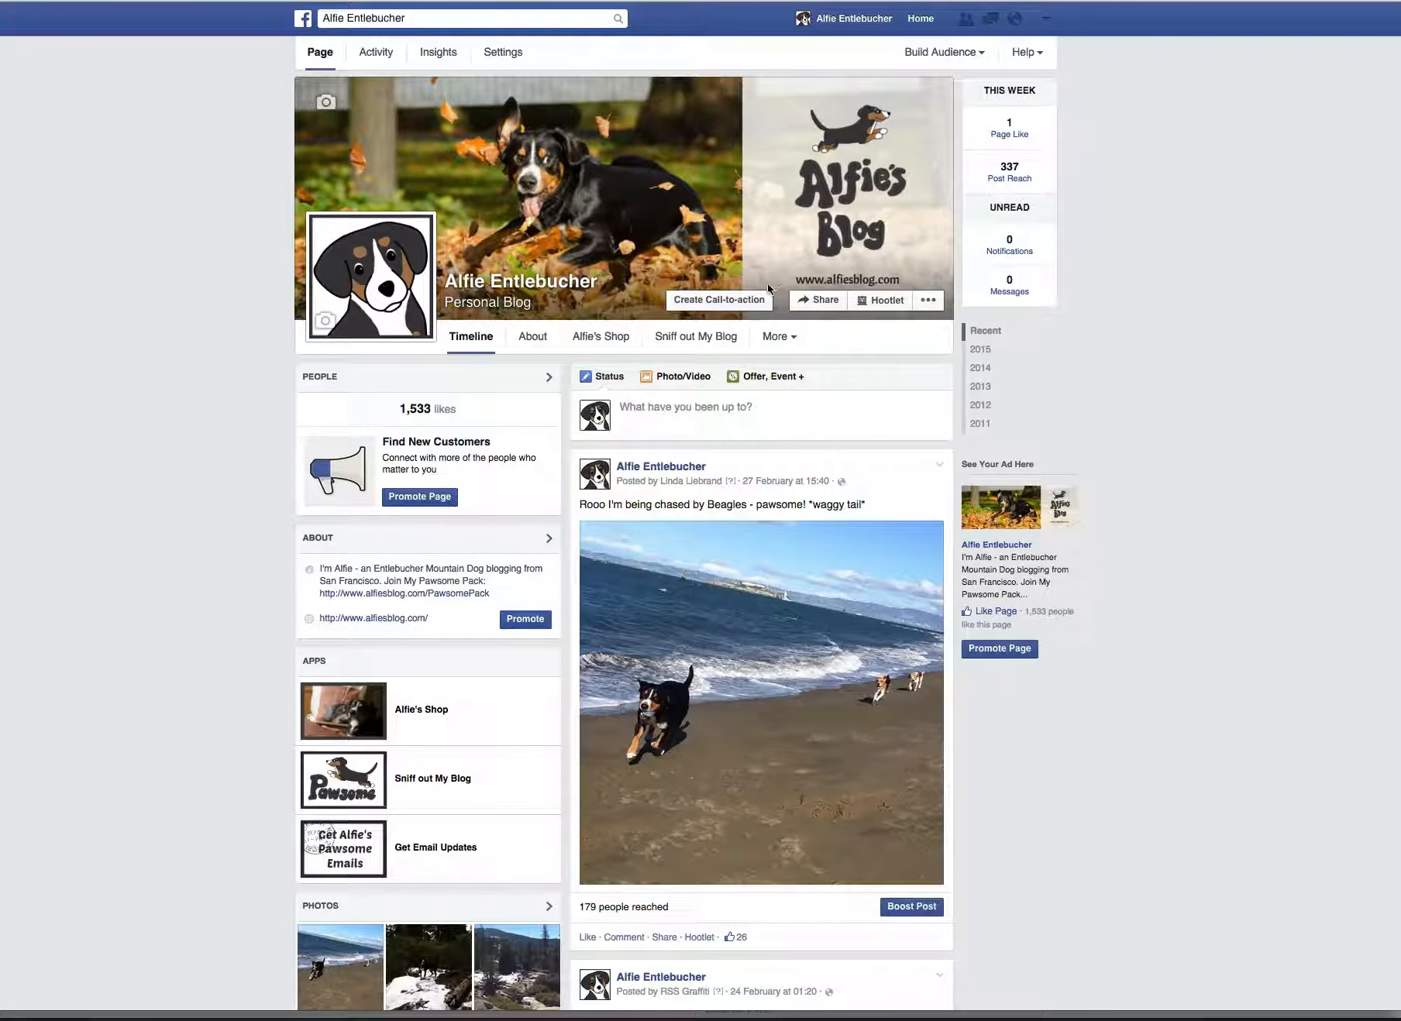
Step: Start a call-to-action button for the Facebook page and choose Sign Up as its type
{"action": "left_click", "coordinate": [732, 302]}
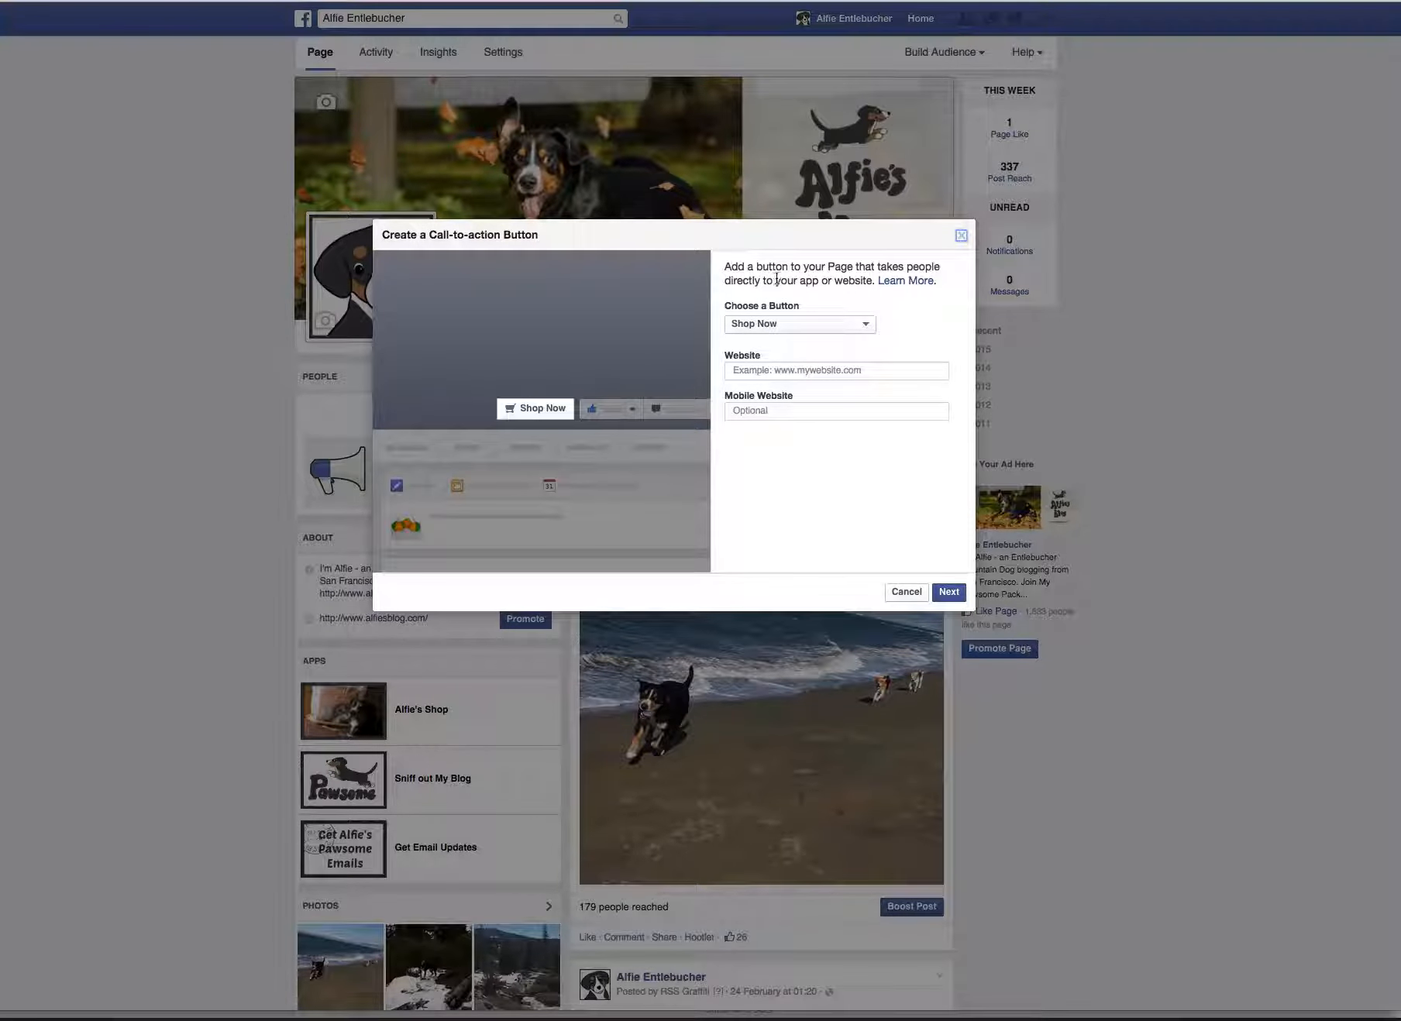
{"action": "left_click", "coordinate": [867, 328]}
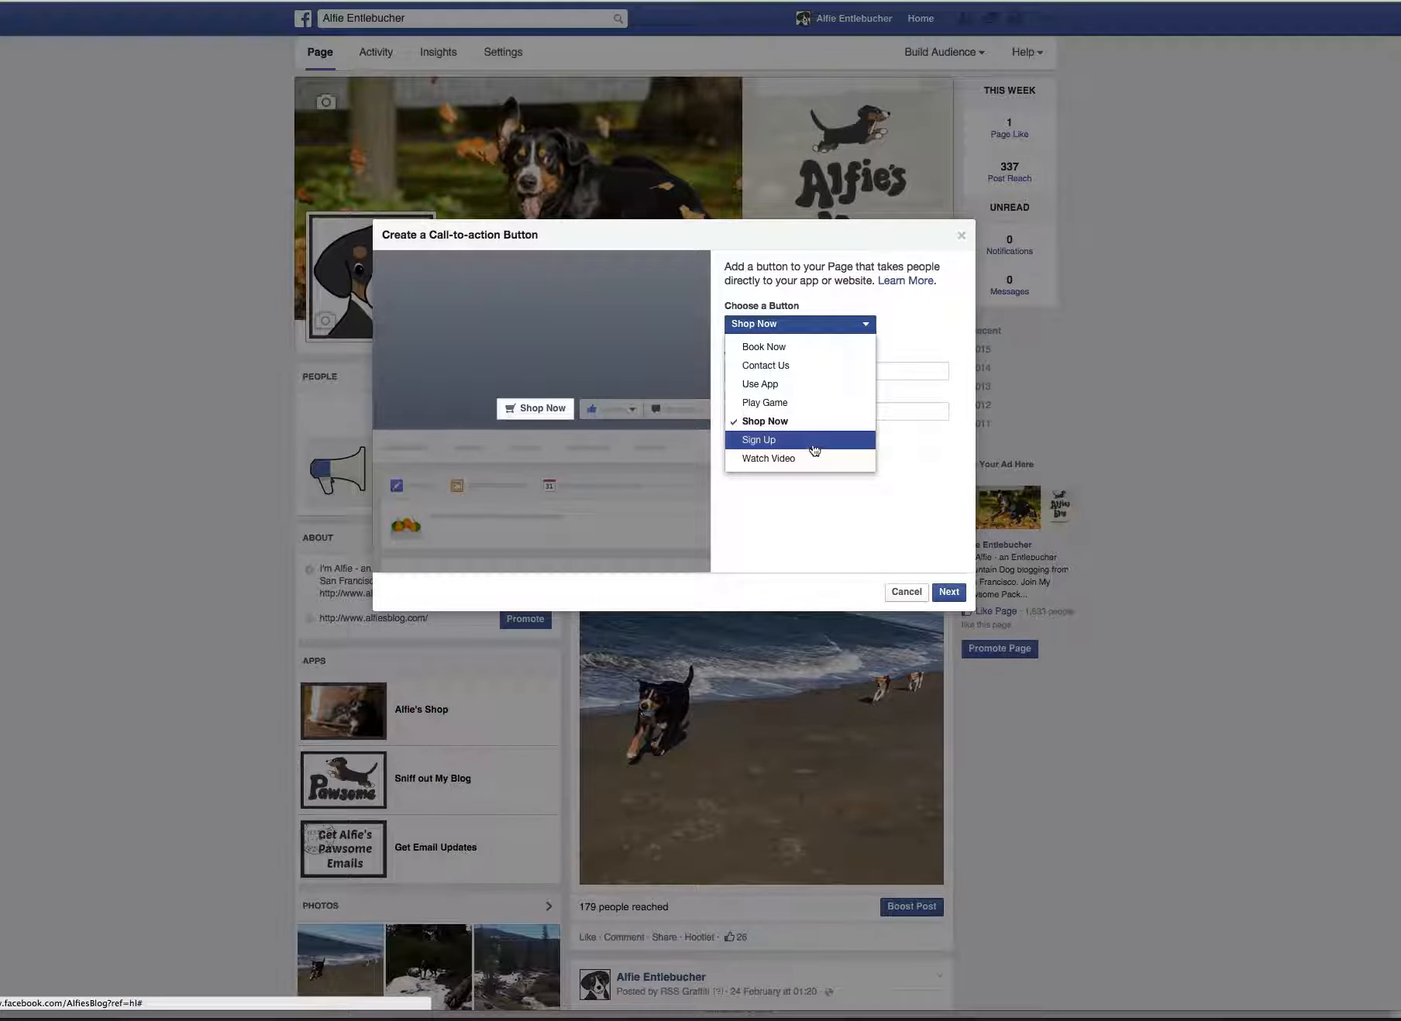
{"action": "left_click", "coordinate": [760, 440]}
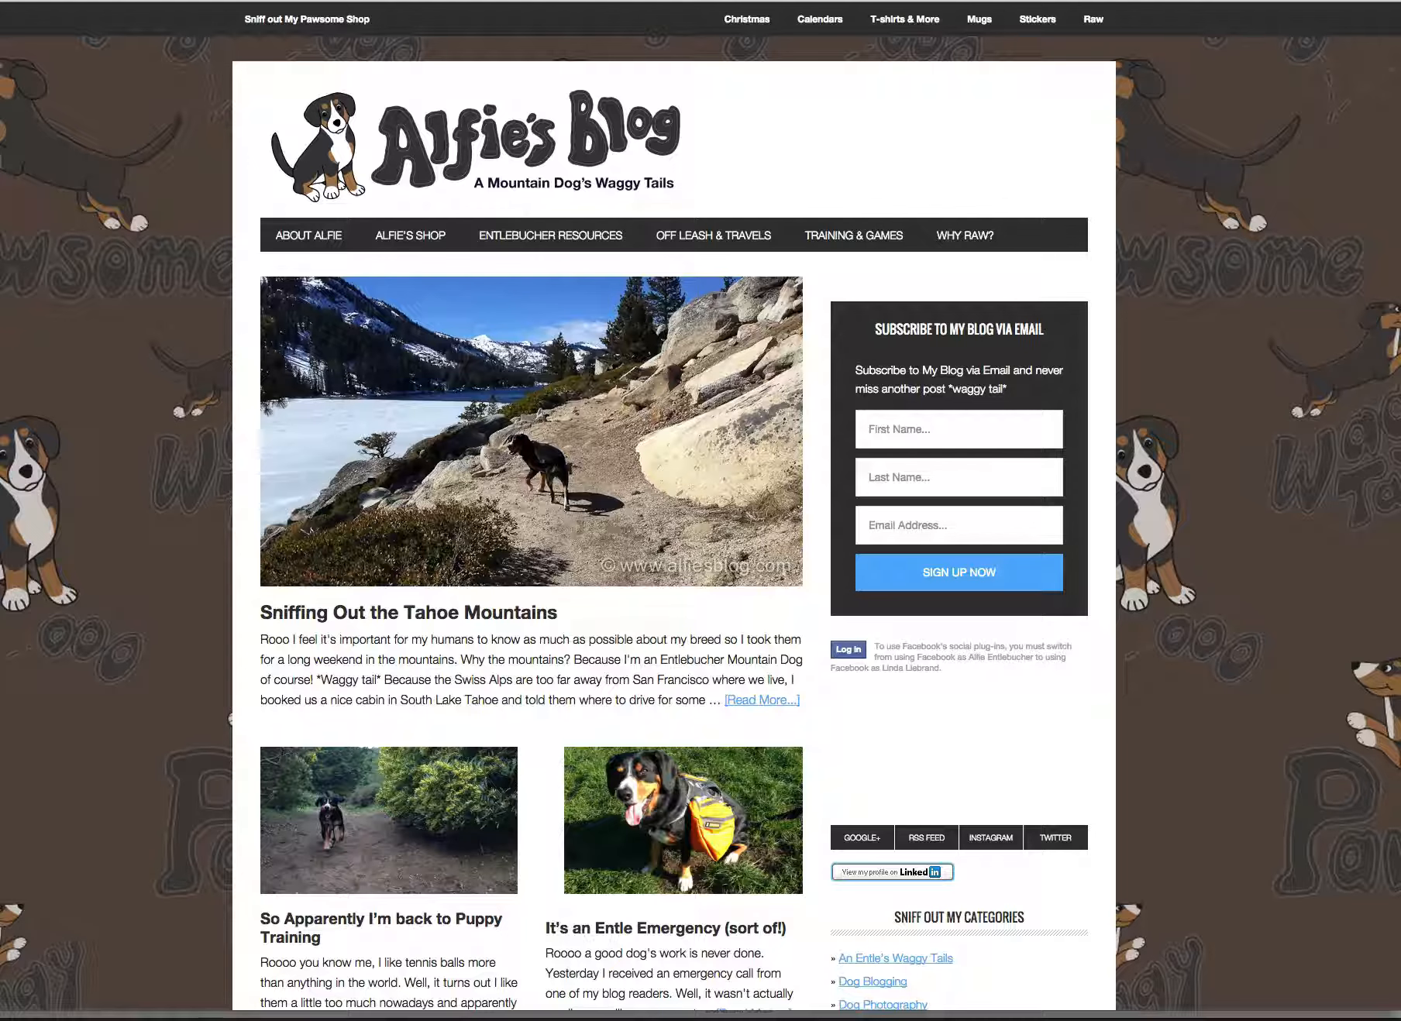
Step: Open the blog's Subscribe to Alfie's Blog via Email page, enter its address as the button's website and continue
{"action": "mouse_move", "coordinate": [314, 233]}
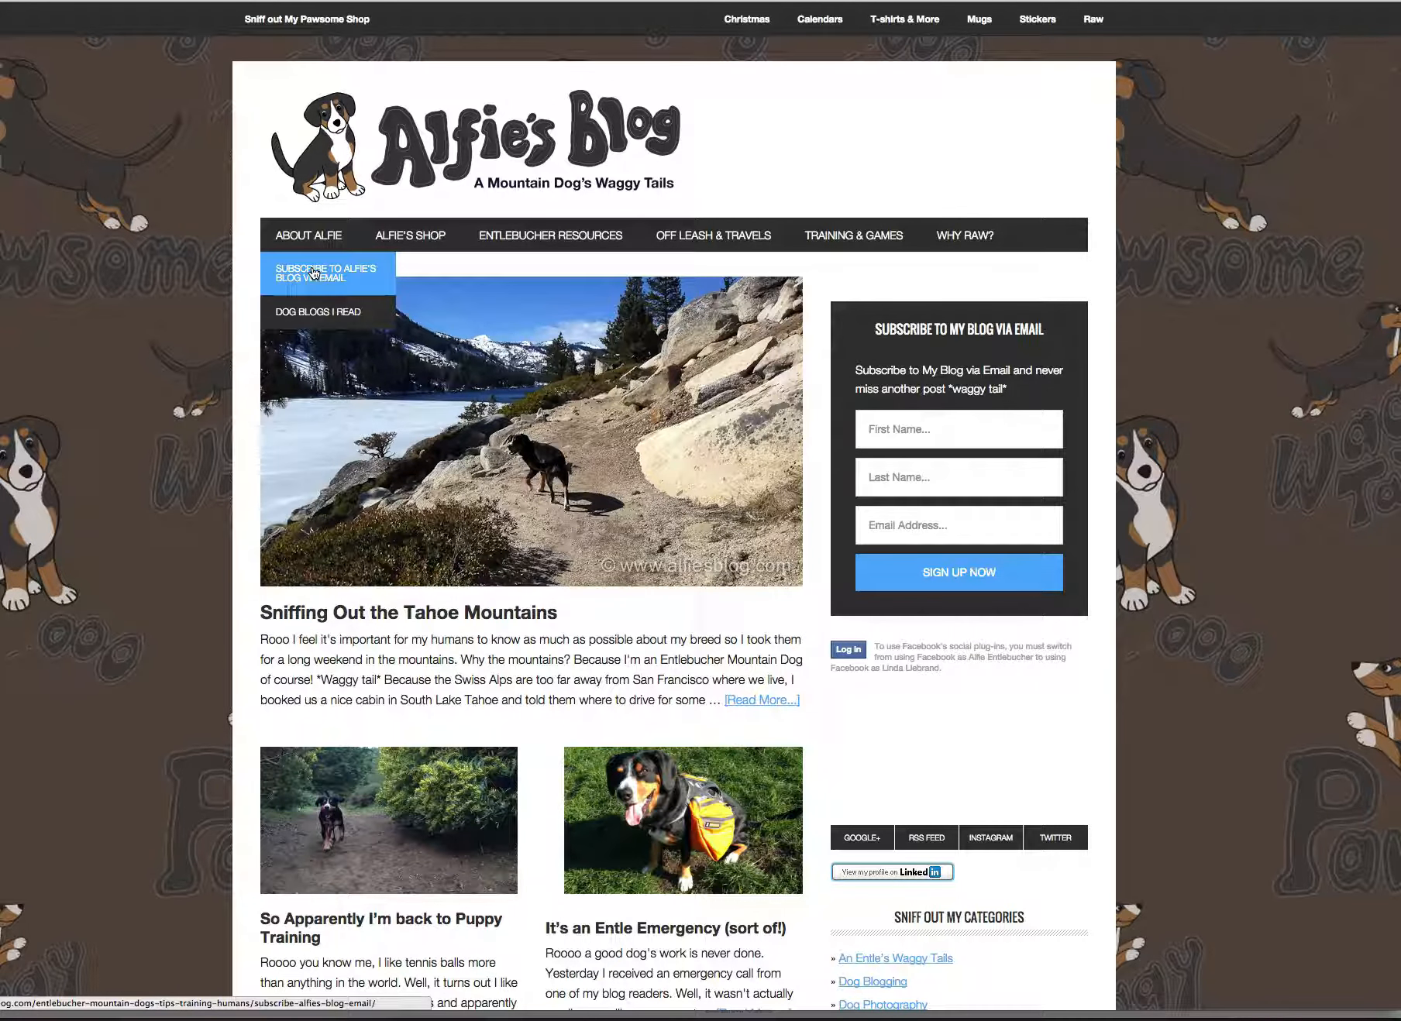
{"action": "left_click", "coordinate": [318, 268]}
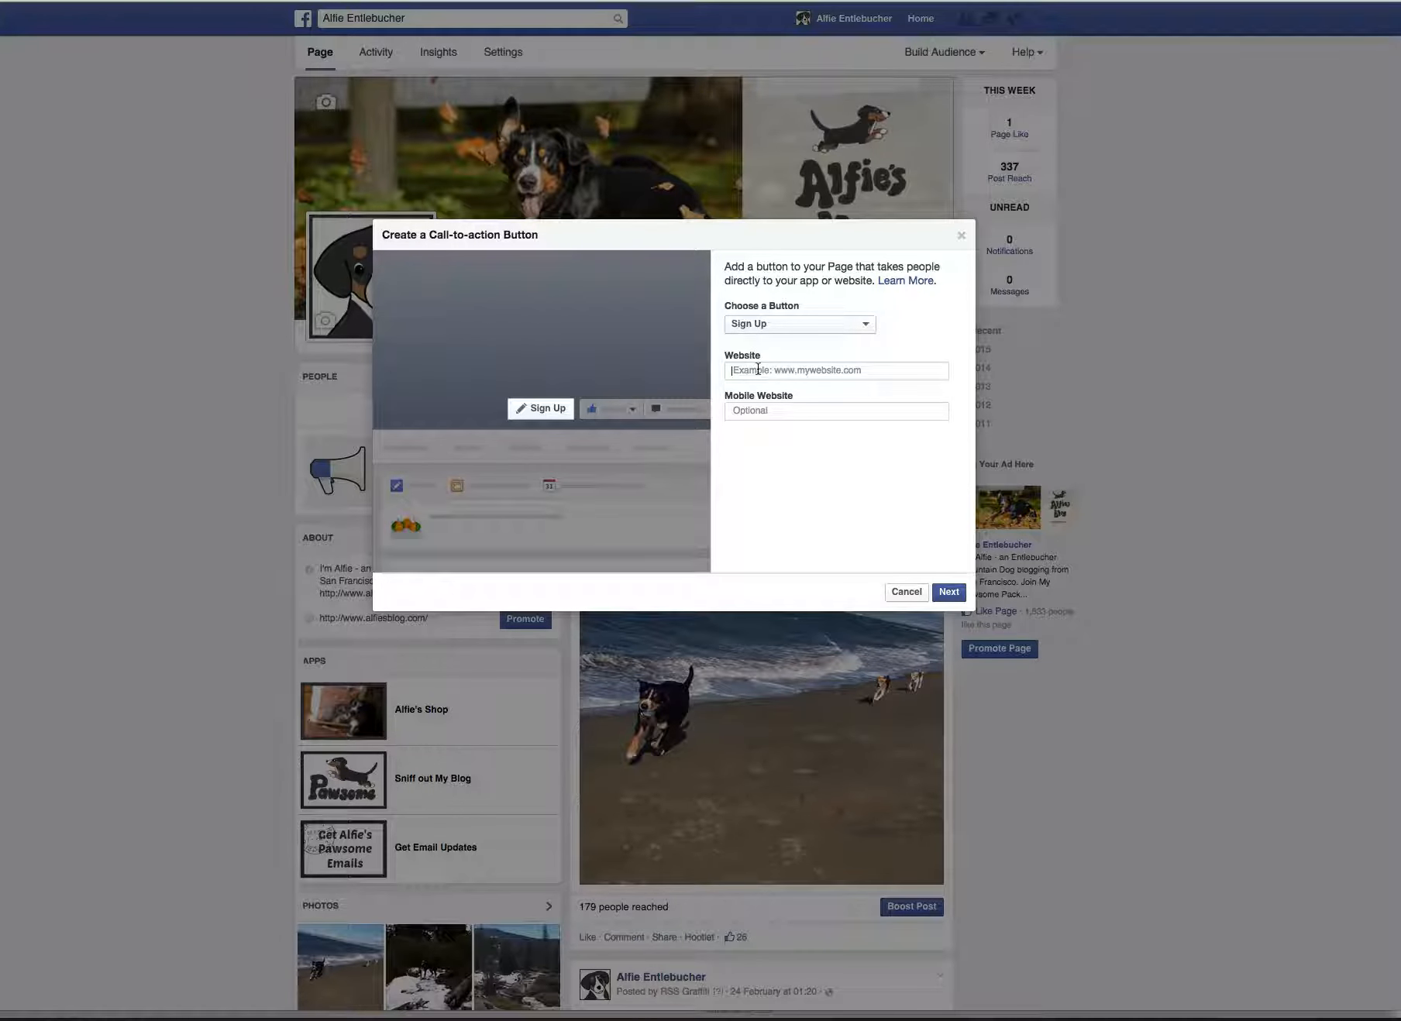
{"action": "key", "text": "ctrl+v"}
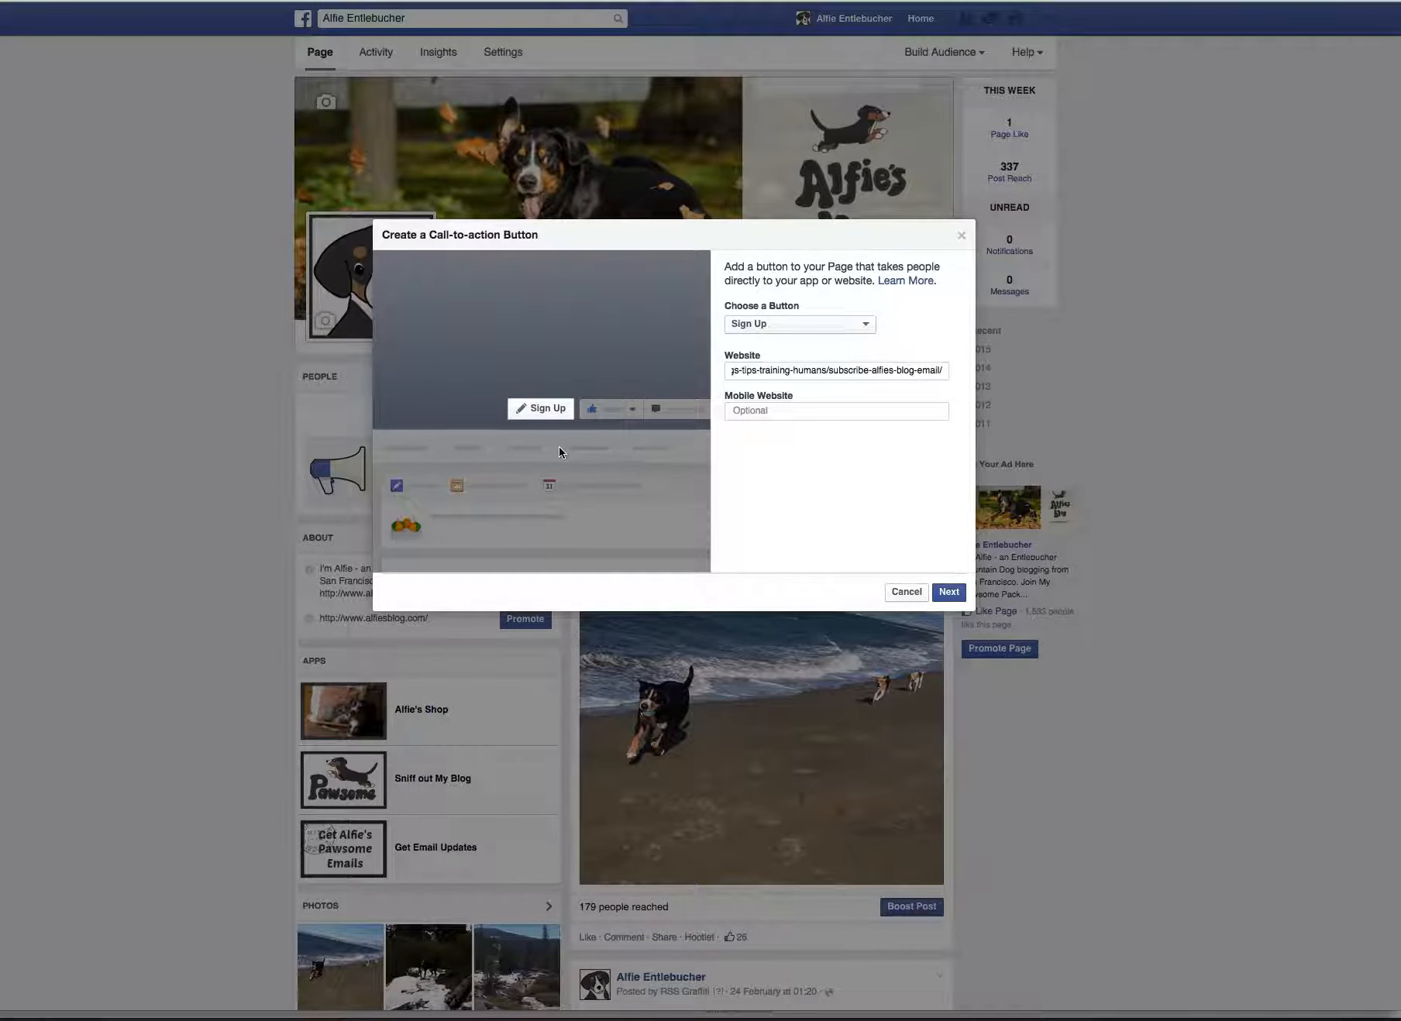
{"action": "left_click", "coordinate": [950, 593]}
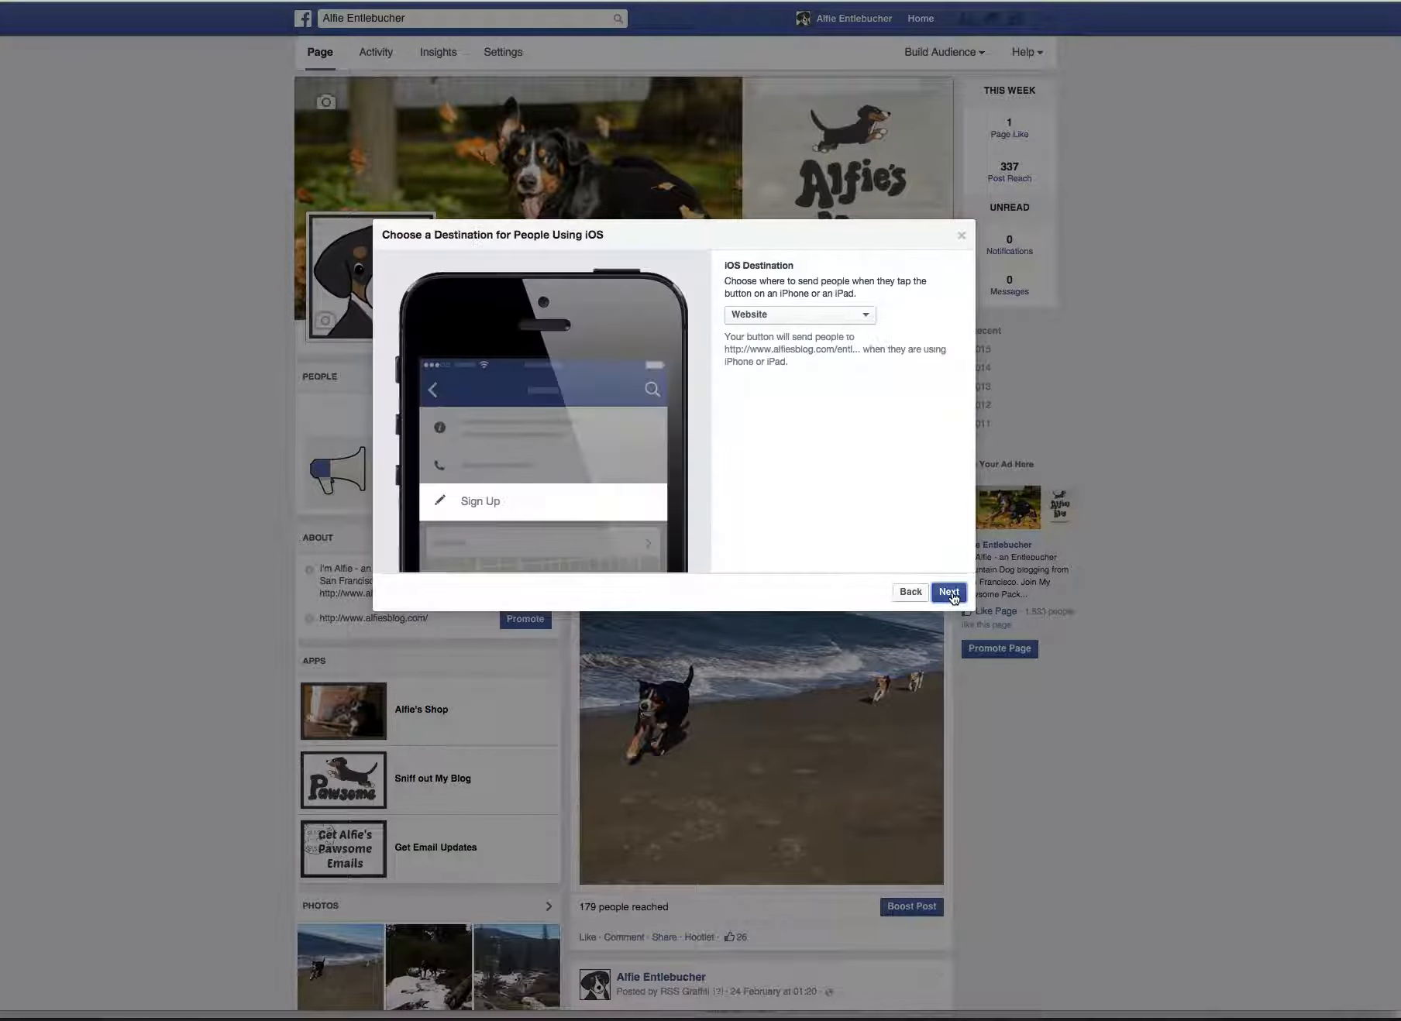
Step: Choose Website as the iOS destination, check the target address and continue to the Android destination
{"action": "left_click", "coordinate": [868, 318]}
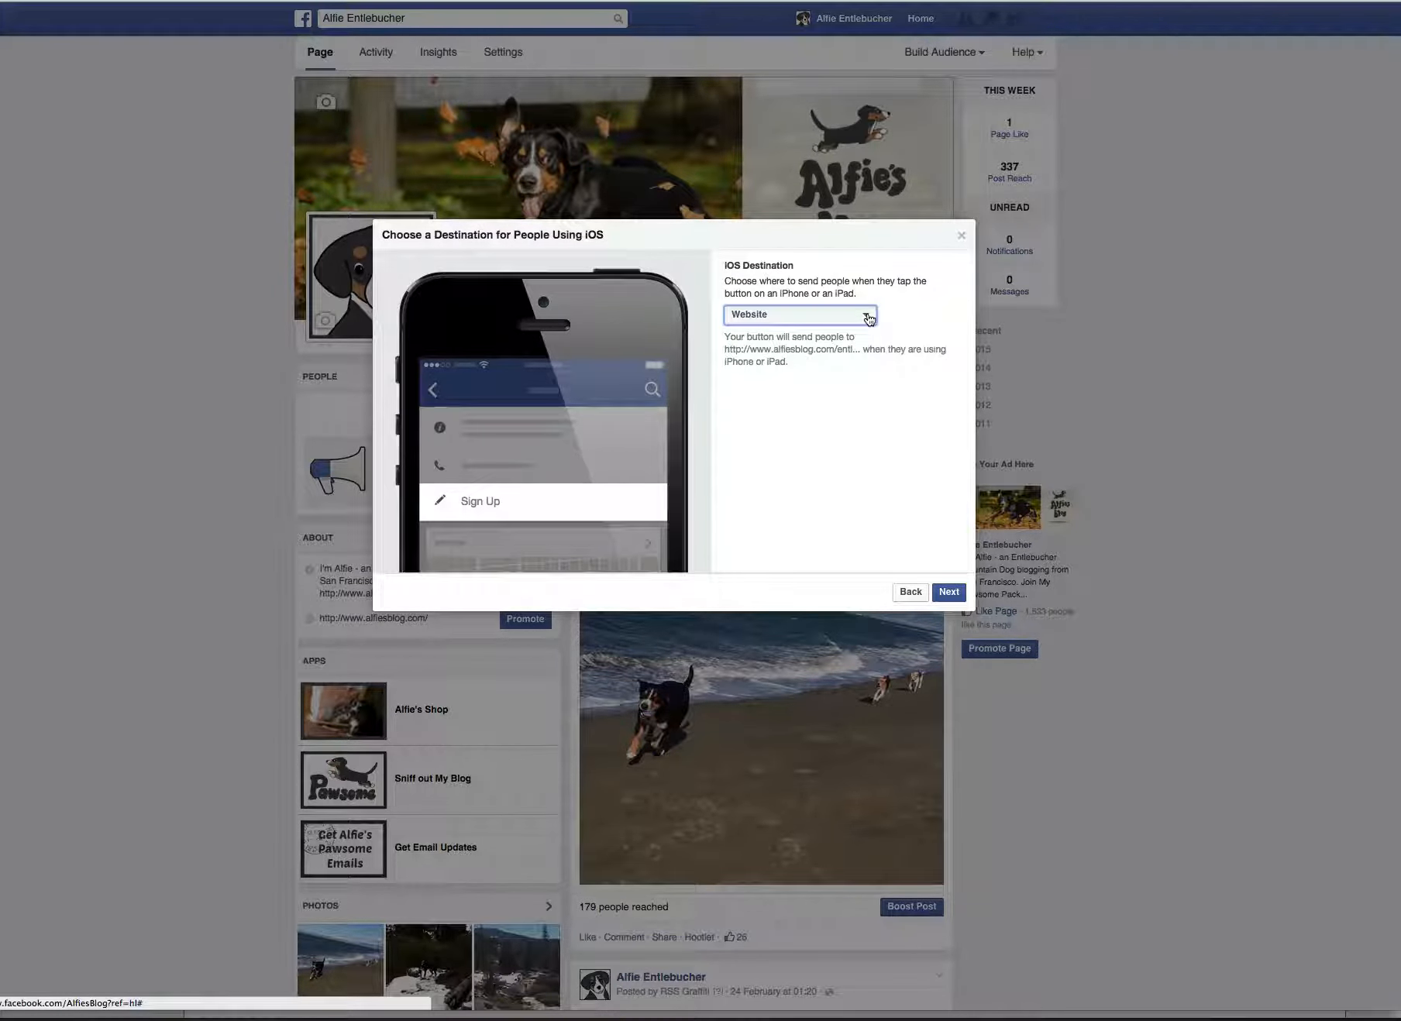
{"action": "left_click", "coordinate": [869, 318]}
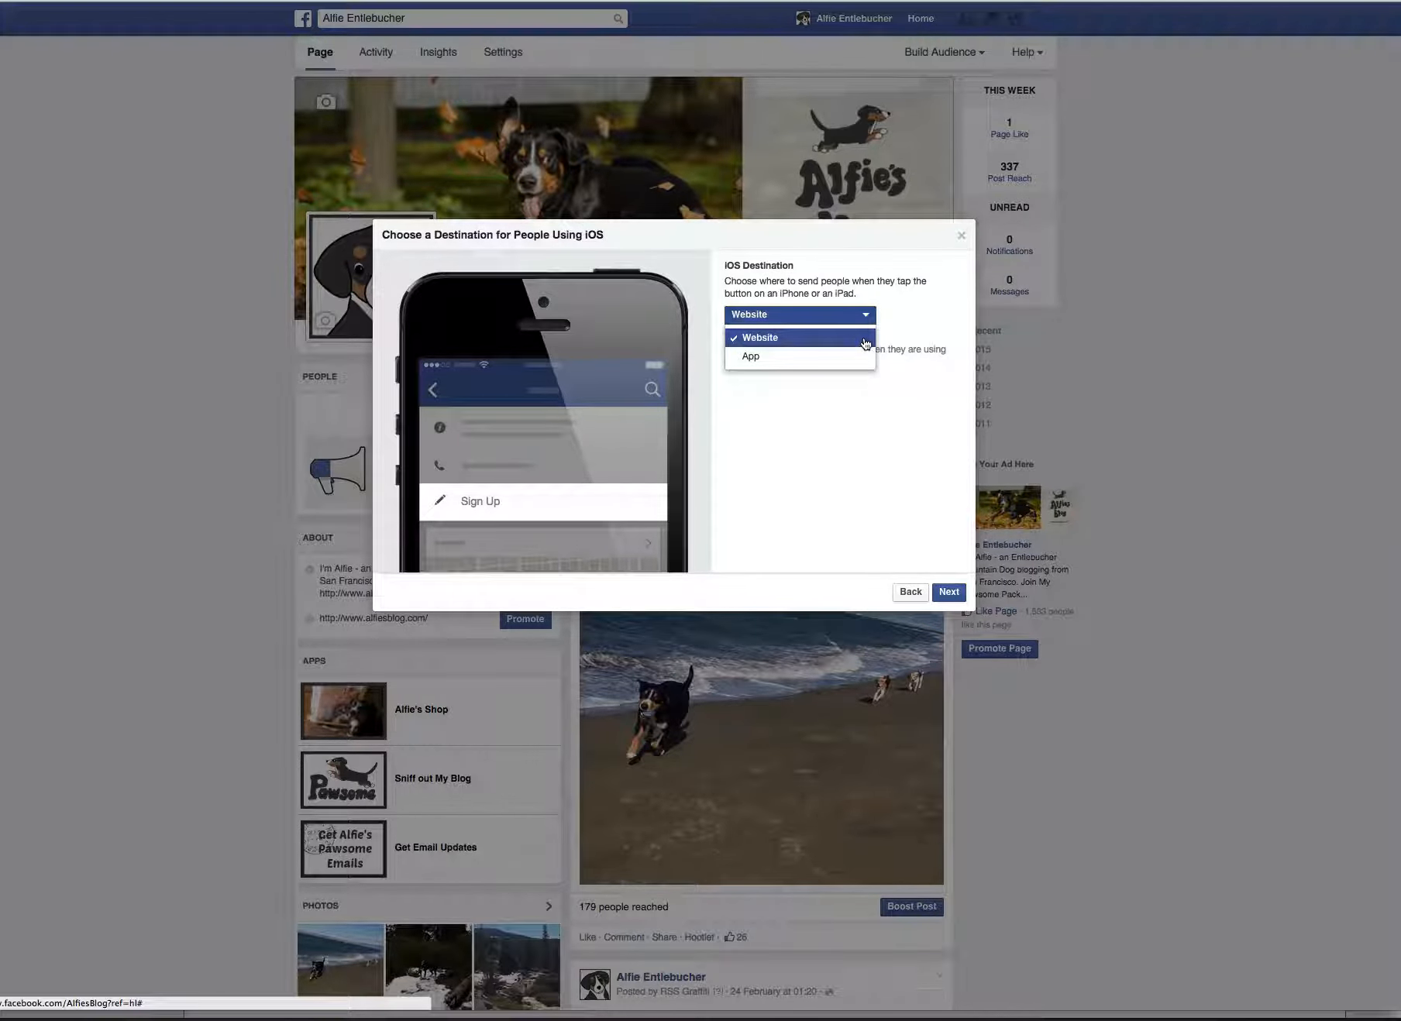
{"action": "left_click", "coordinate": [864, 343]}
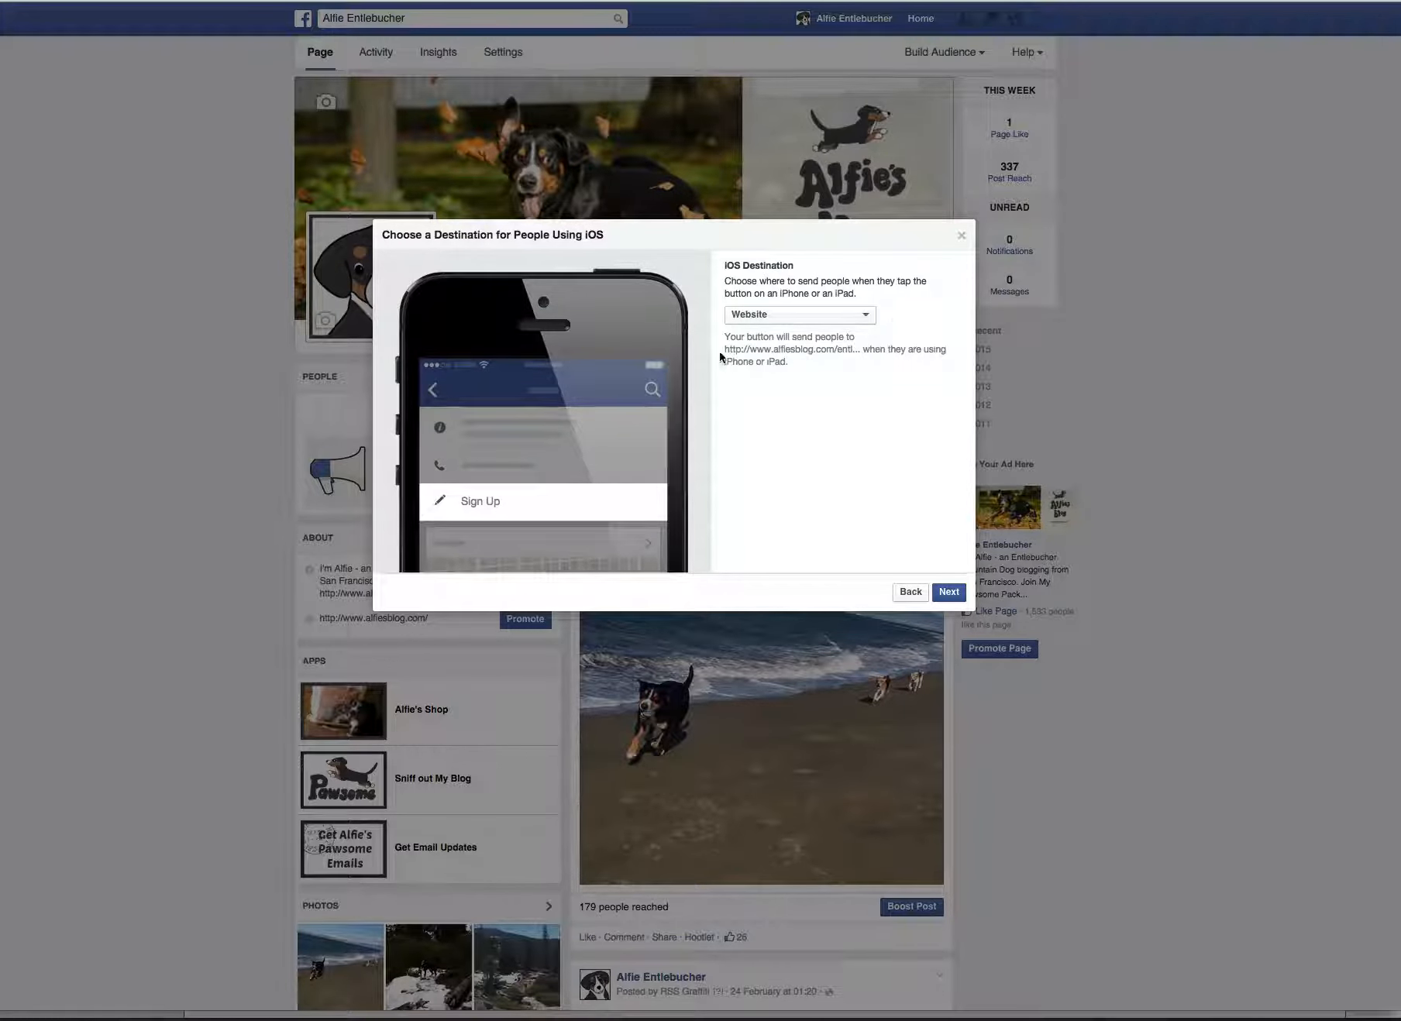
{"action": "left_click_drag", "start_coordinate": [723, 354], "coordinate": [852, 353]}
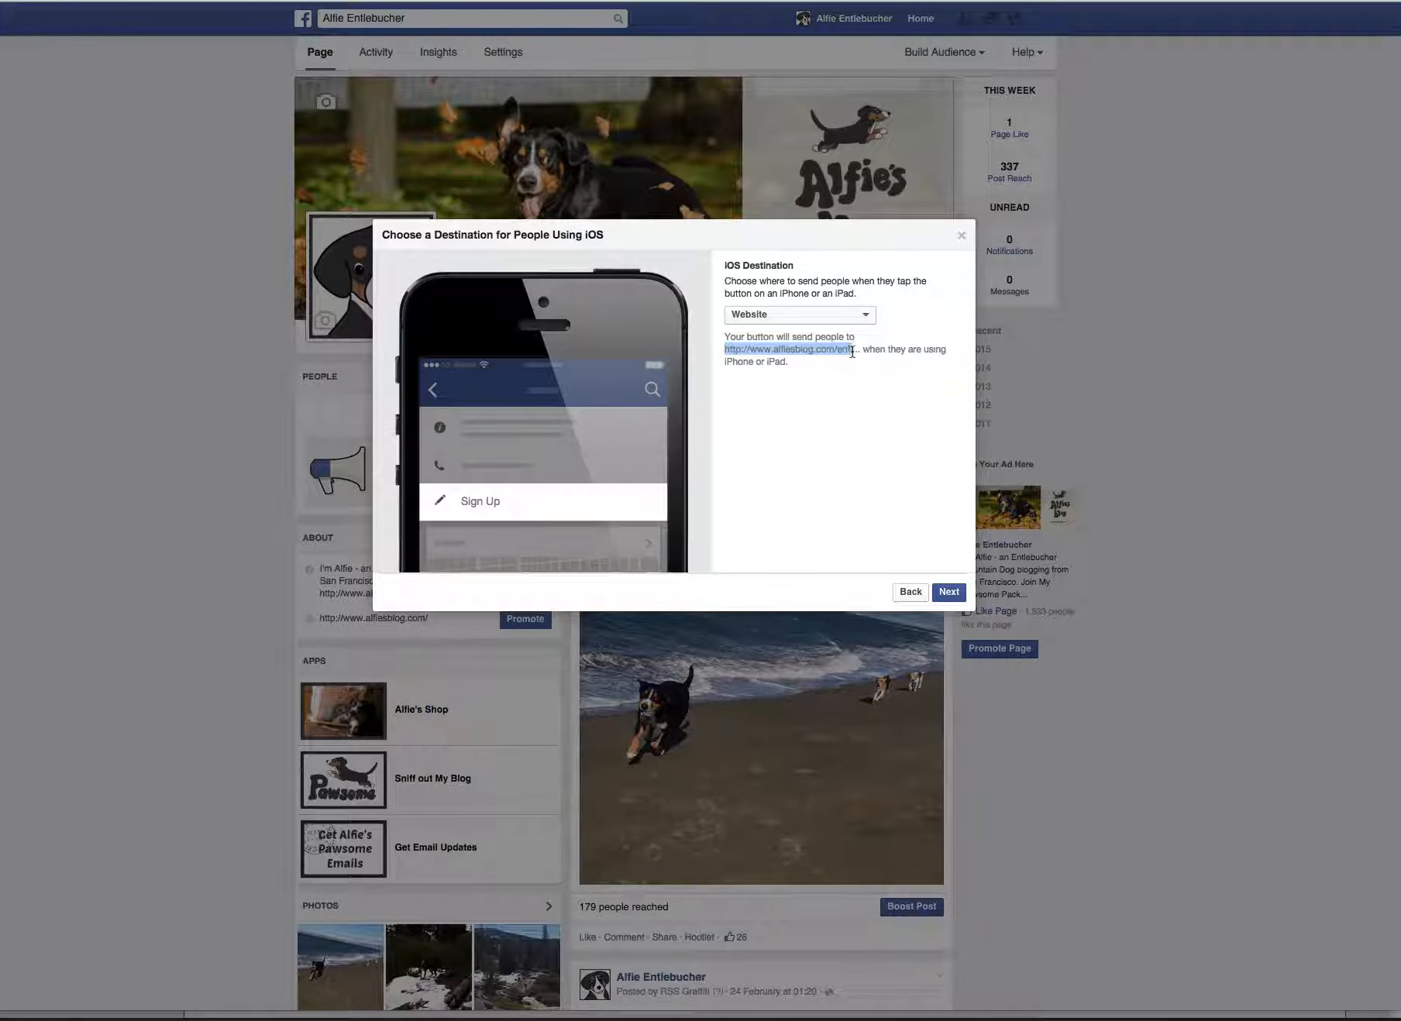
{"action": "left_click", "coordinate": [912, 391]}
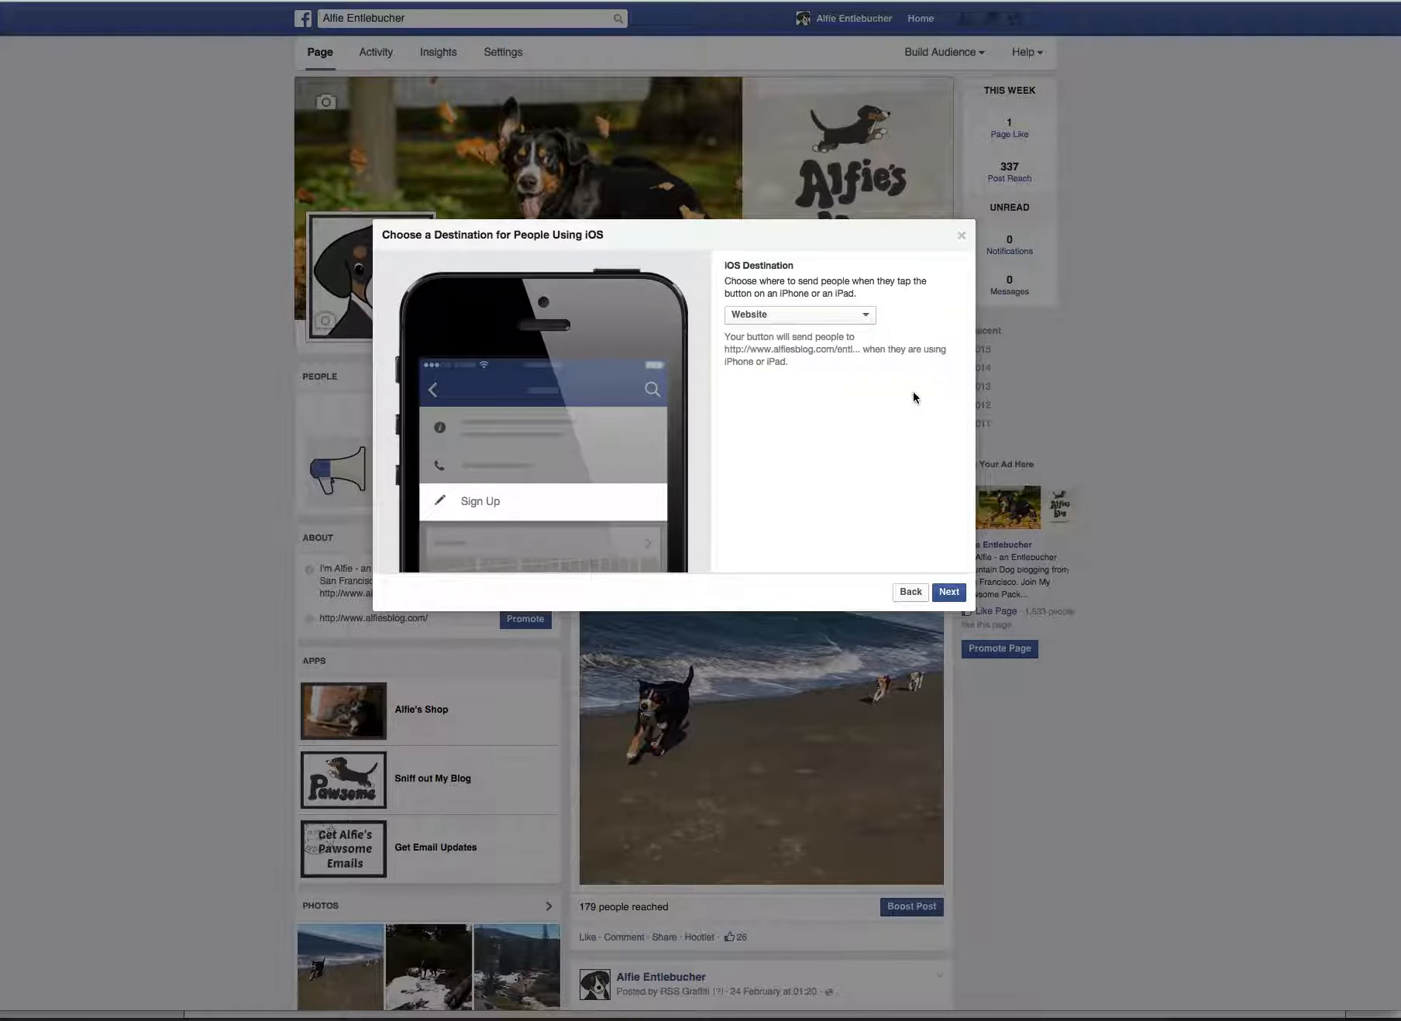
{"action": "left_click", "coordinate": [949, 592]}
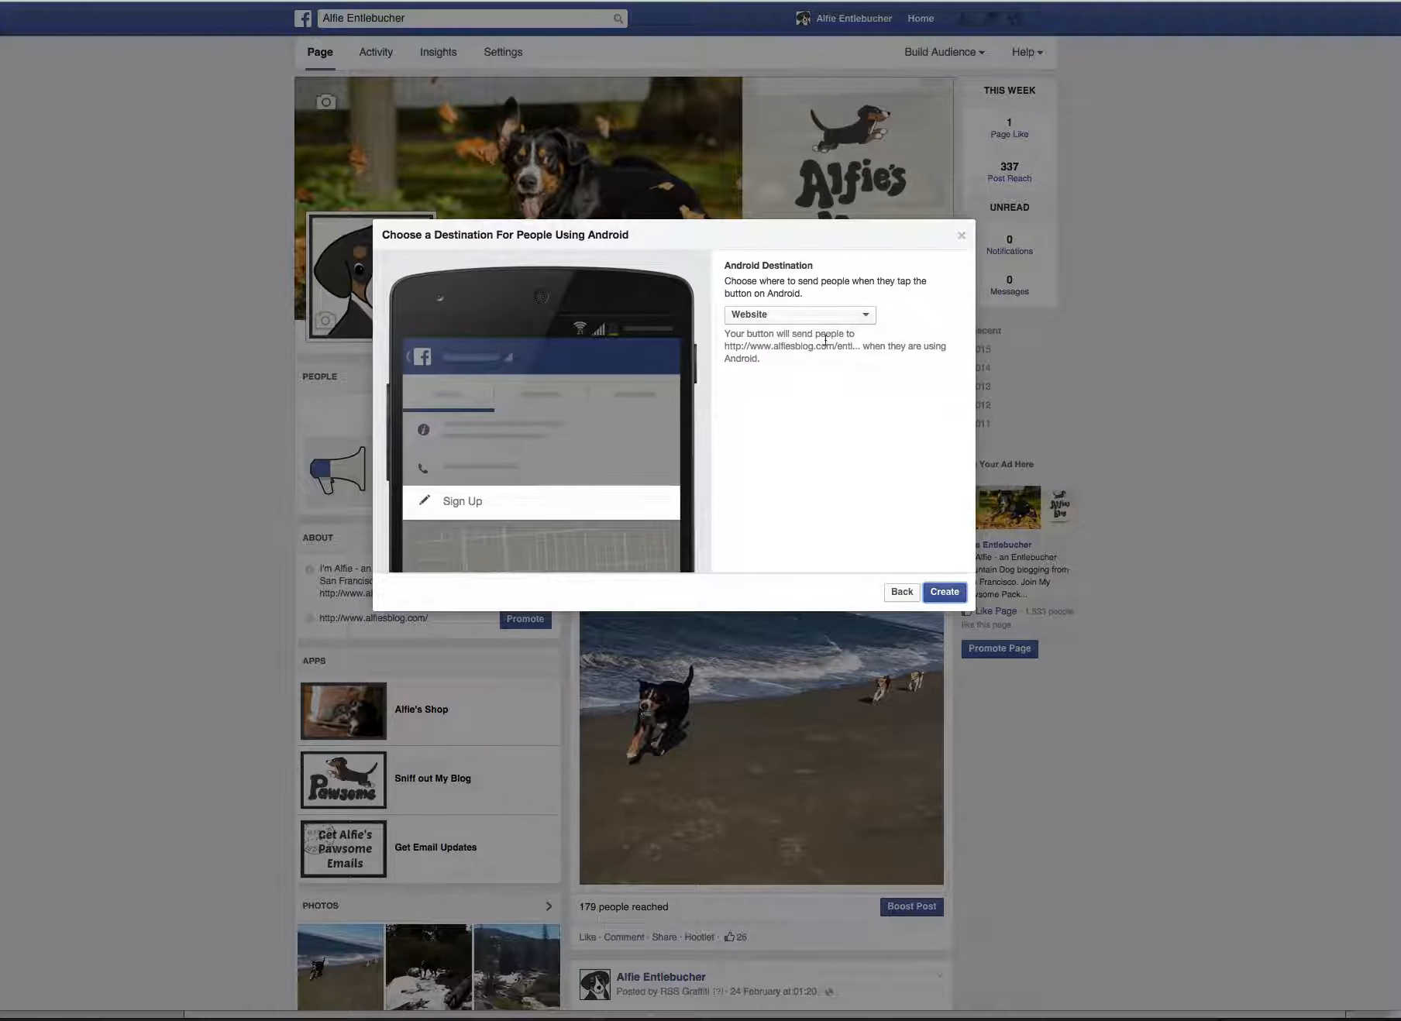
Step: Choose Website as the Android destination, check the target address and create the Sign Up button
{"action": "left_click", "coordinate": [865, 318]}
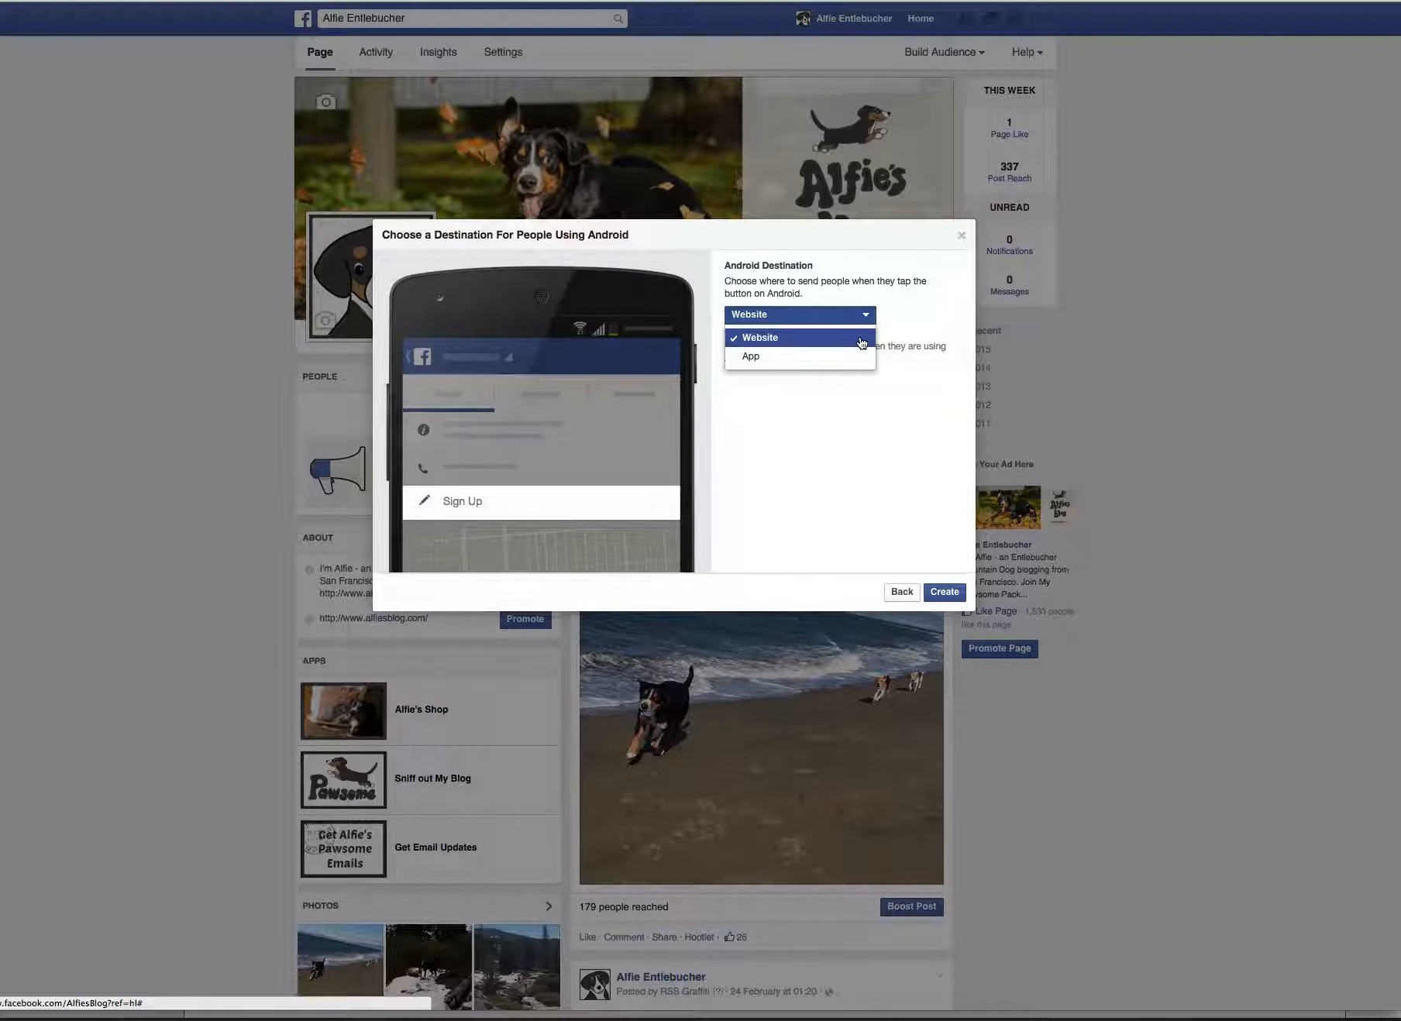
{"action": "left_click", "coordinate": [860, 340]}
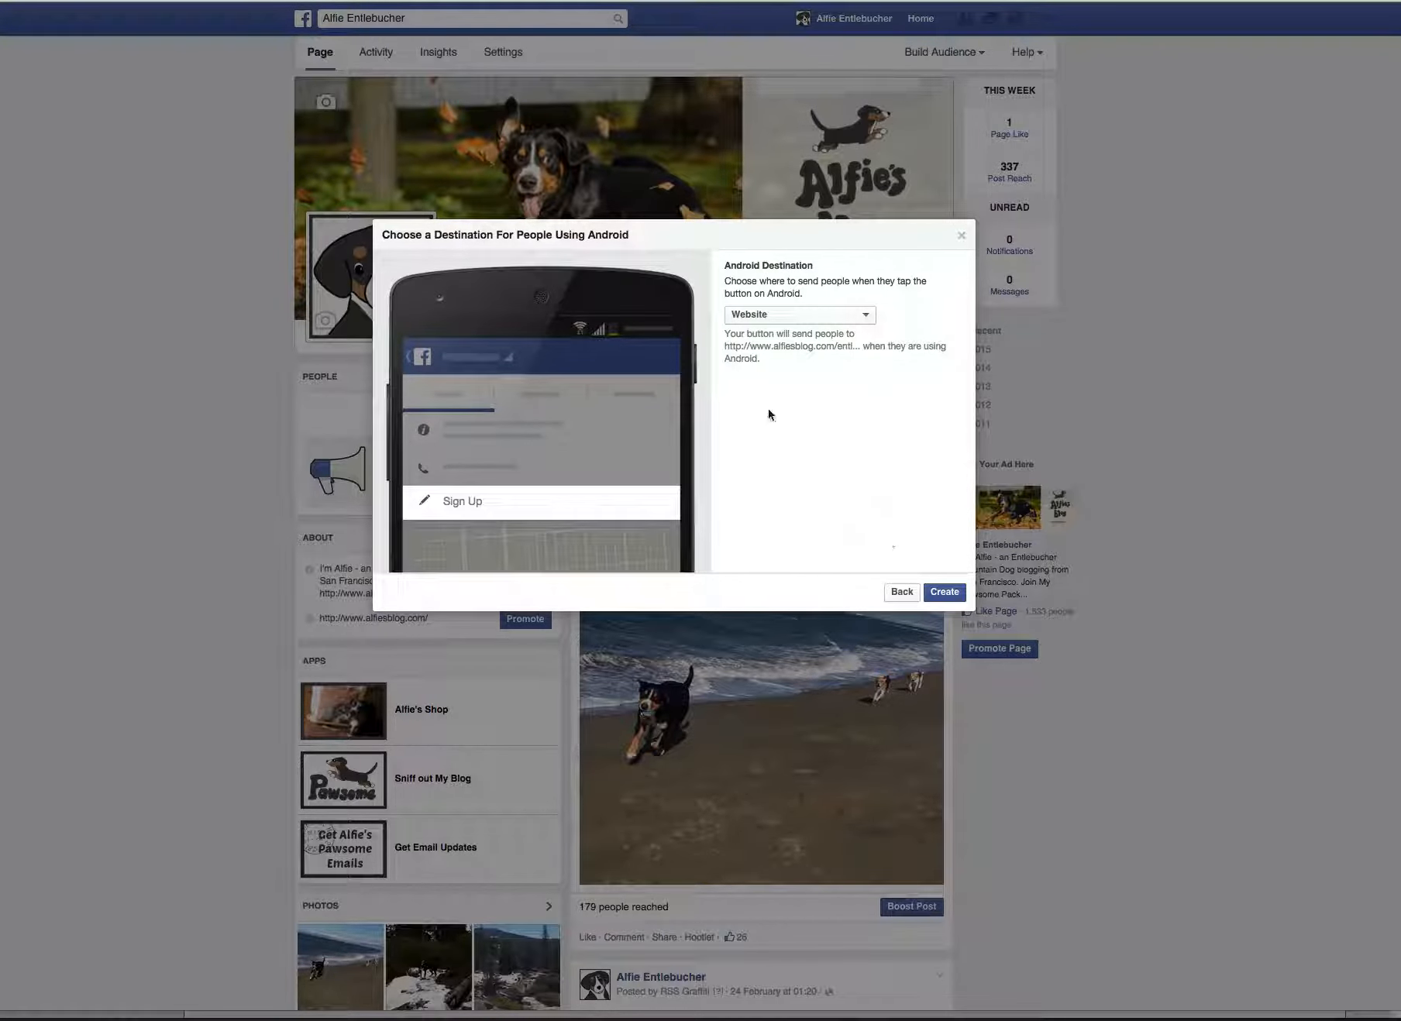
{"action": "left_click_drag", "start_coordinate": [724, 346], "coordinate": [852, 346]}
{"action": "left_click", "coordinate": [887, 395]}
{"action": "left_click", "coordinate": [953, 594]}
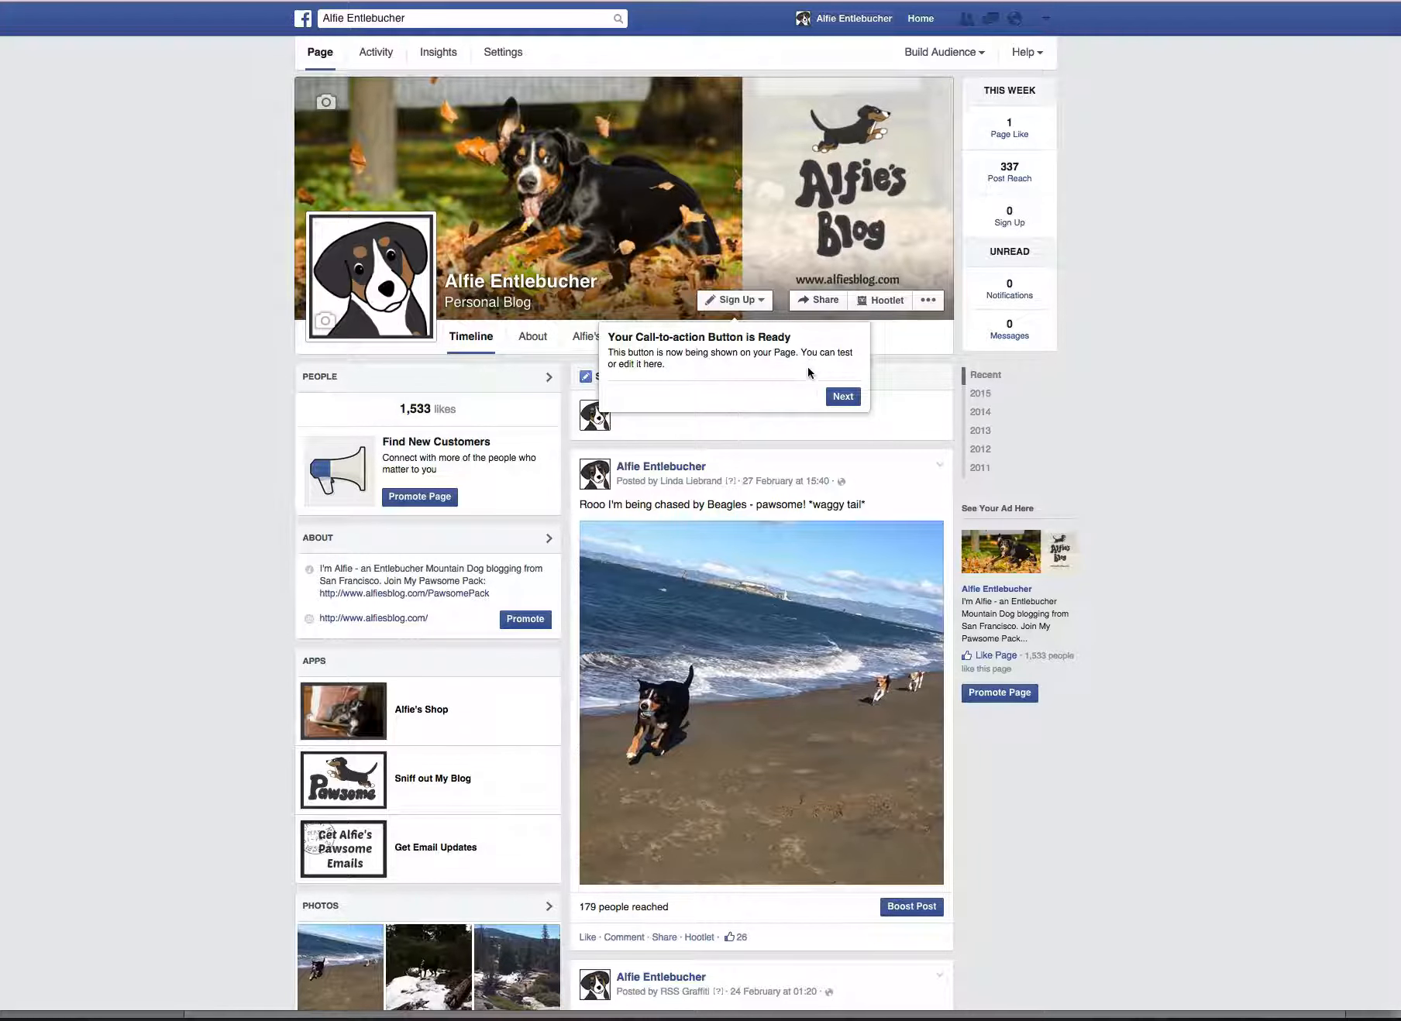
Step: Go through the introductory tips about the new call-to-action button and its results, and finish the tour
{"action": "left_click", "coordinate": [843, 397]}
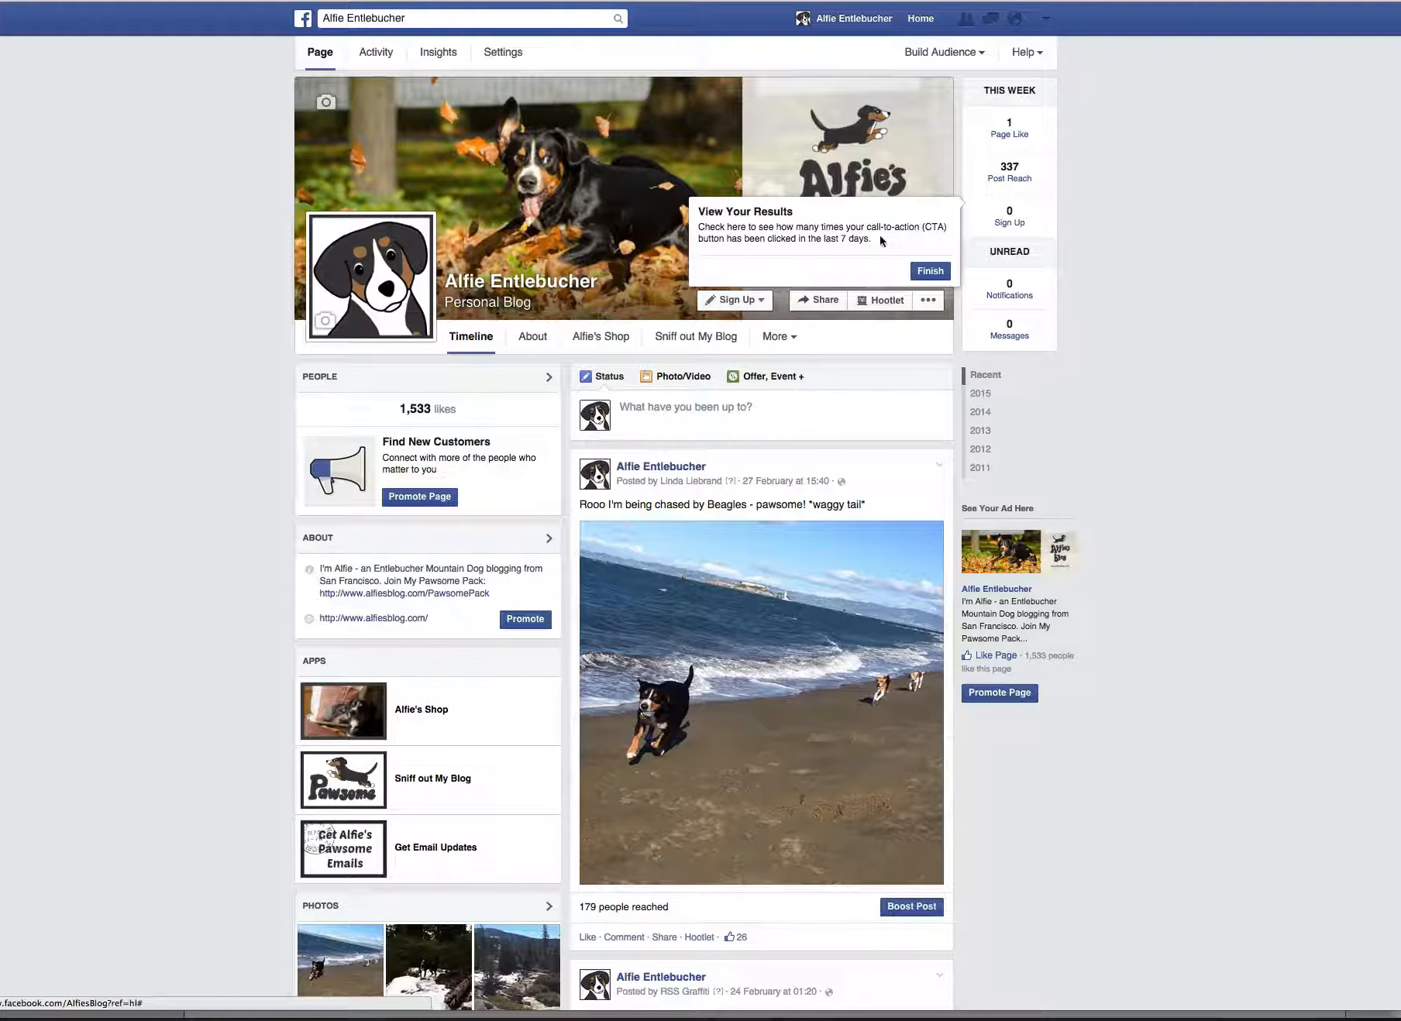
{"action": "left_click", "coordinate": [929, 271]}
{"action": "mouse_move", "coordinate": [999, 221]}
{"action": "left_click", "coordinate": [930, 271]}
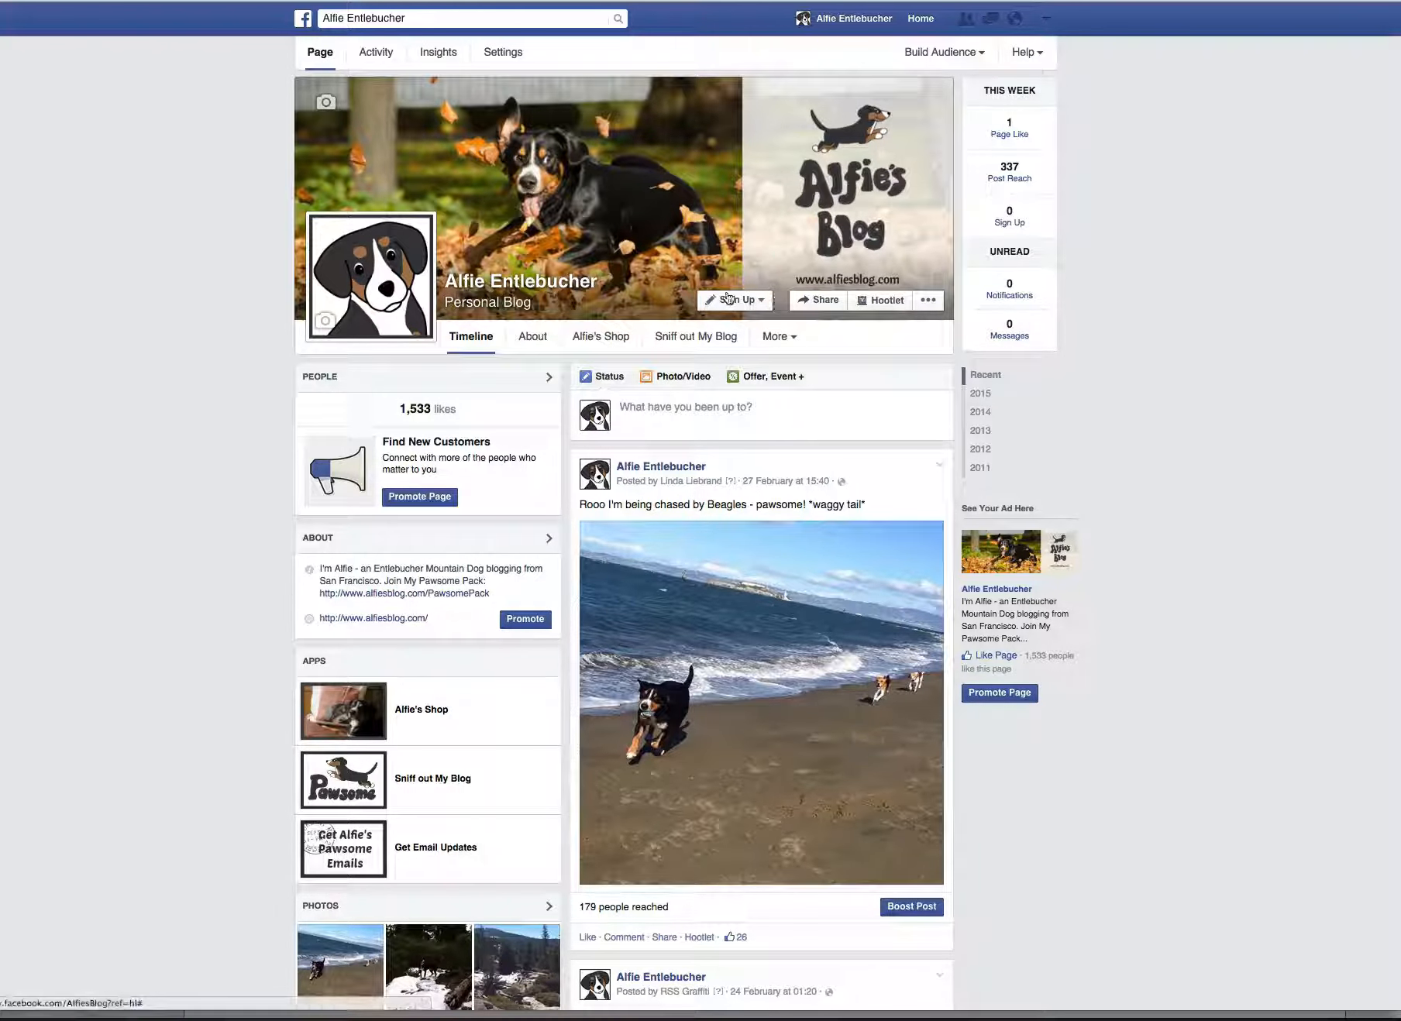
{"action": "mouse_move", "coordinate": [814, 261]}
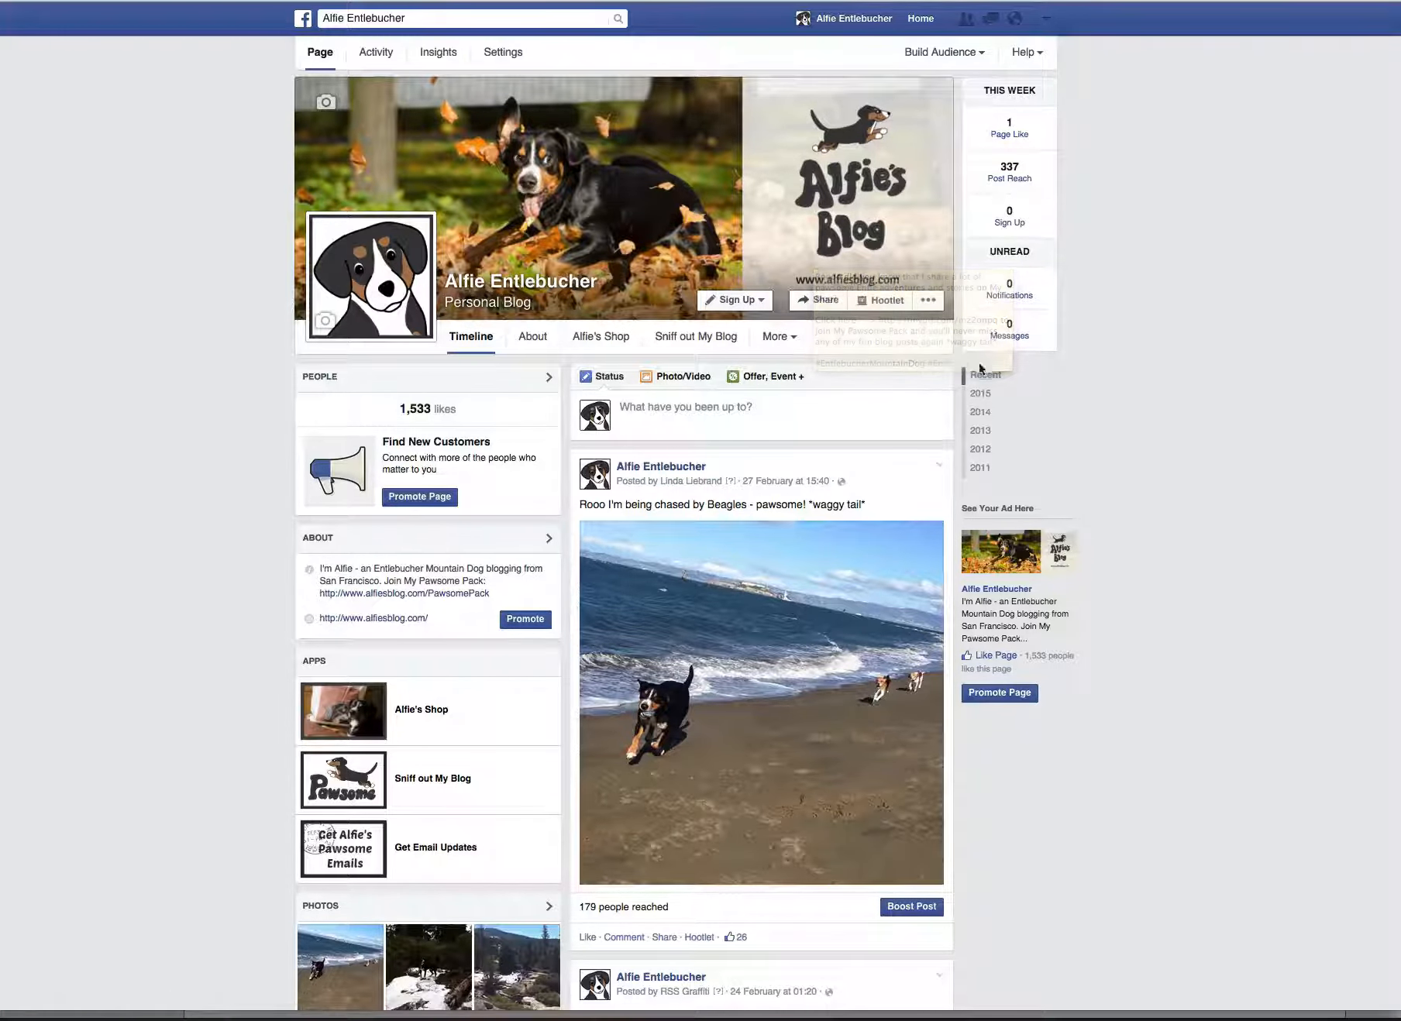
{"action": "scroll", "coordinate": [1046, 379], "scroll_direction": "down", "scroll_amount": 1}
{"action": "scroll", "coordinate": [1046, 380], "scroll_direction": "up", "scroll_amount": 1}
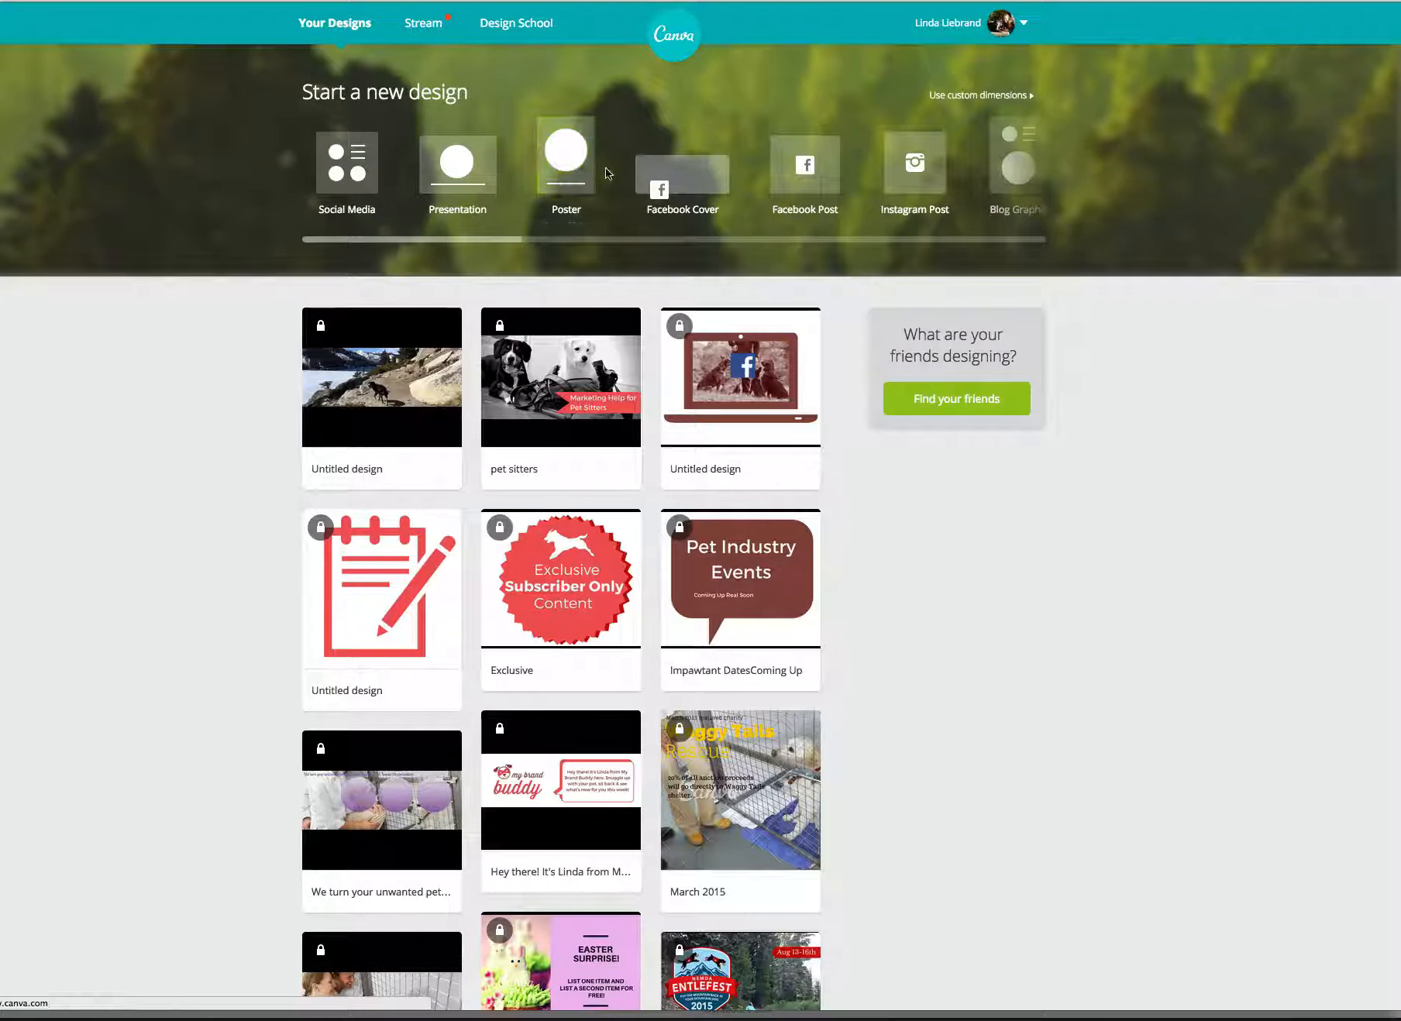
Step: Switch to Canva, start a new Facebook Cover design and look through the available layouts
{"action": "left_click", "coordinate": [700, 177]}
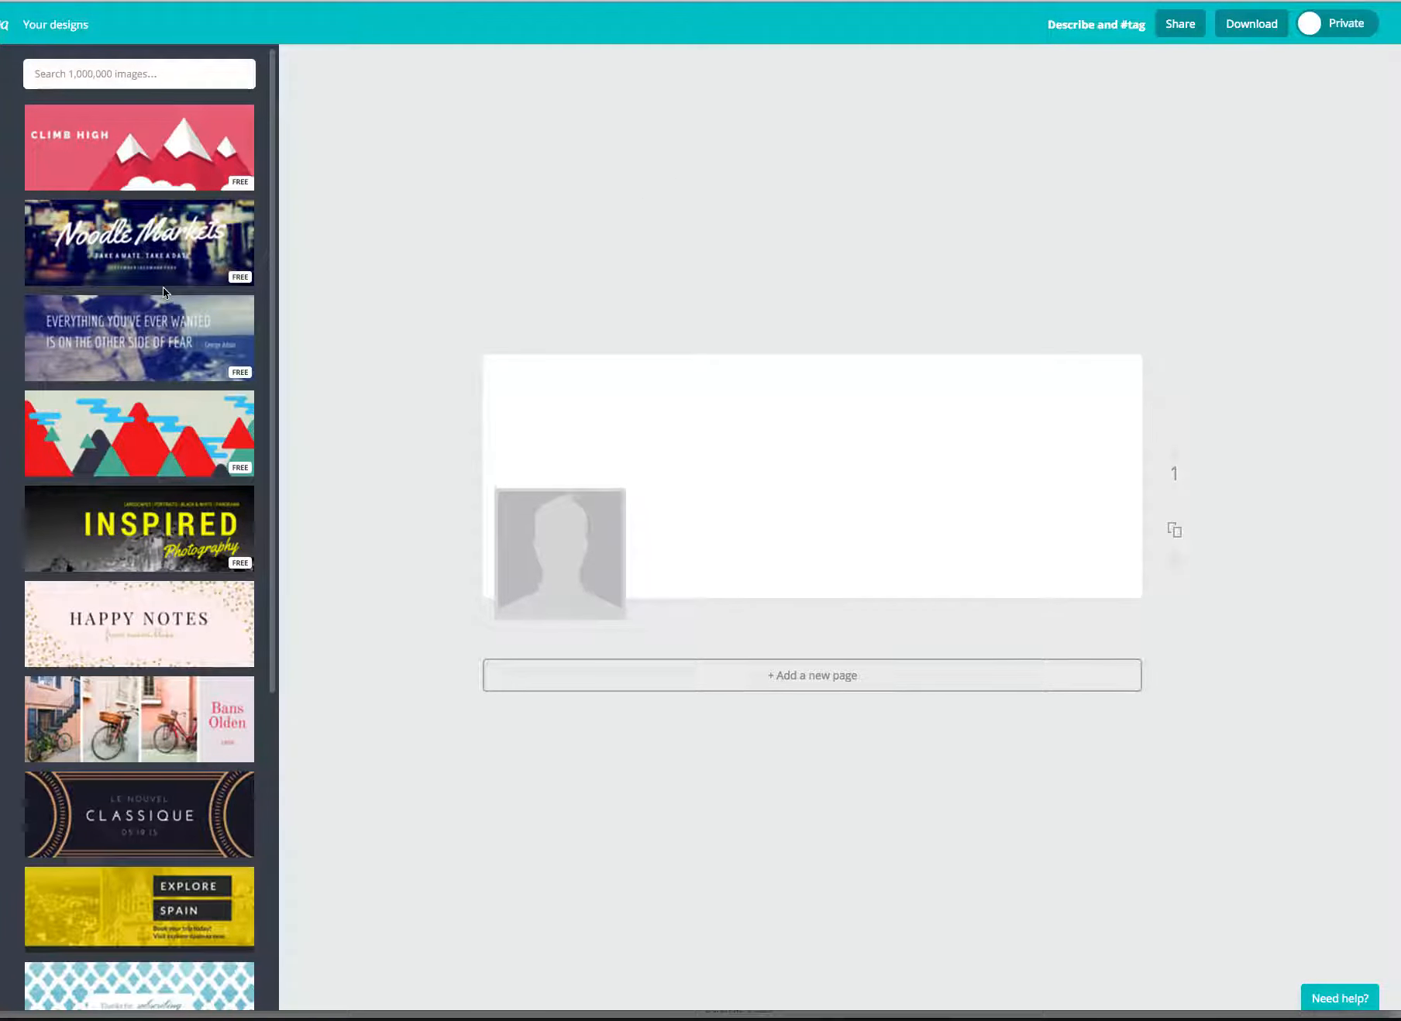
{"action": "scroll", "coordinate": [163, 287], "scroll_direction": "down", "scroll_amount": 3}
{"action": "scroll", "coordinate": [167, 292], "scroll_direction": "down", "scroll_amount": 7}
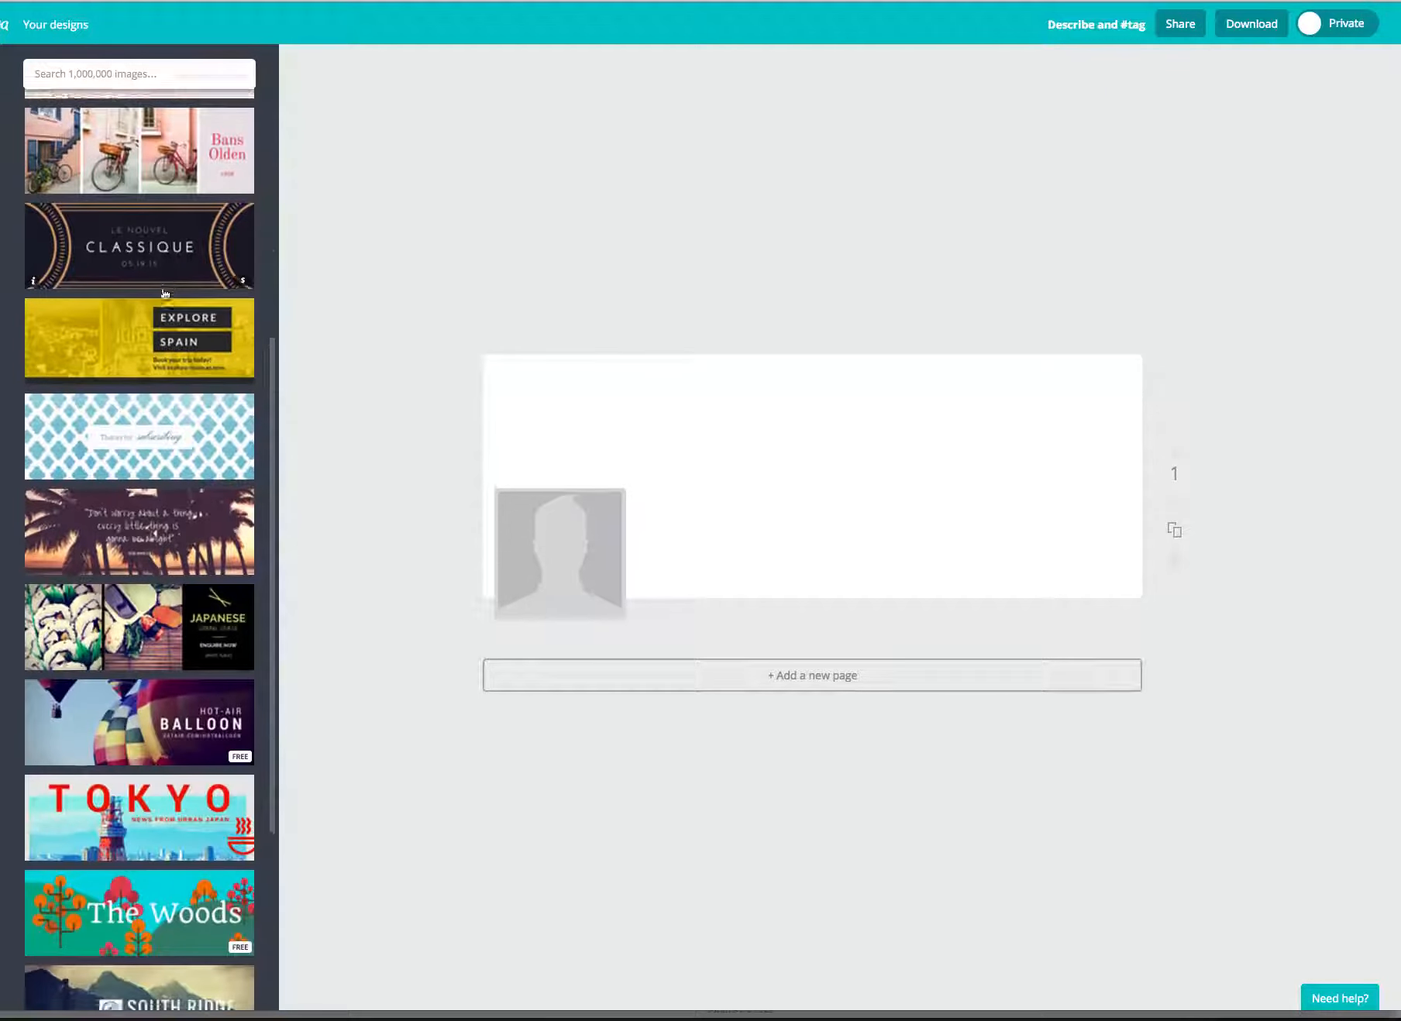
{"action": "scroll", "coordinate": [165, 294], "scroll_direction": "down", "scroll_amount": 4}
{"action": "scroll", "coordinate": [165, 293], "scroll_direction": "up", "scroll_amount": 13}
{"action": "scroll", "coordinate": [164, 294], "scroll_direction": "up", "scroll_amount": 1}
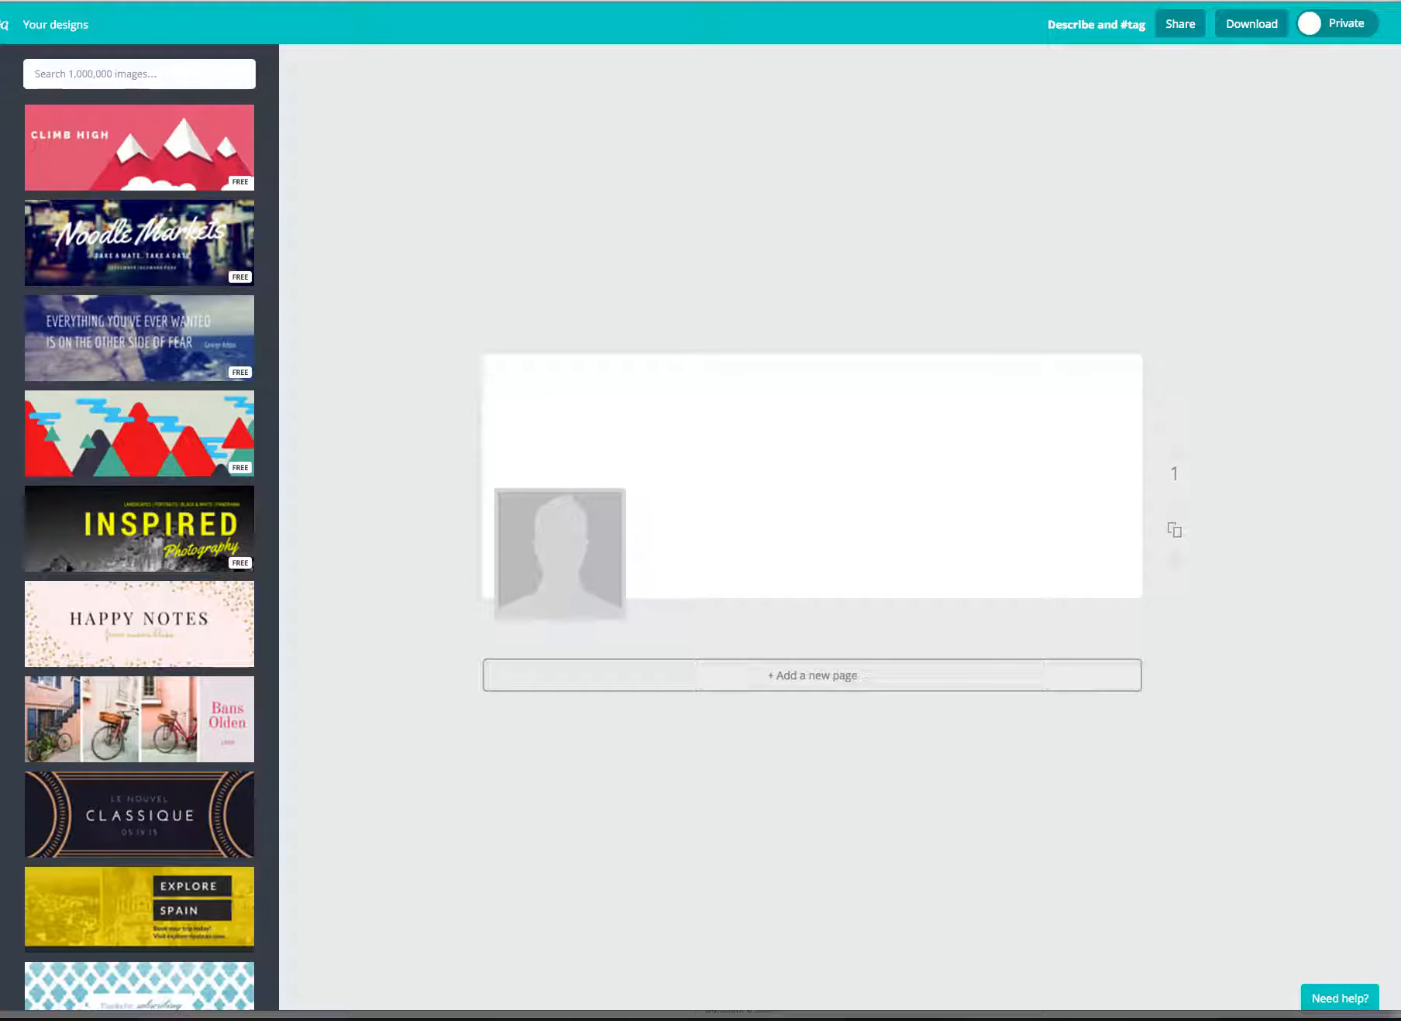
Step: Fill the cover with the uploaded photo of the dog on the mountain trail and shift it down to include the peaks
{"action": "left_click", "coordinate": [3, 240]}
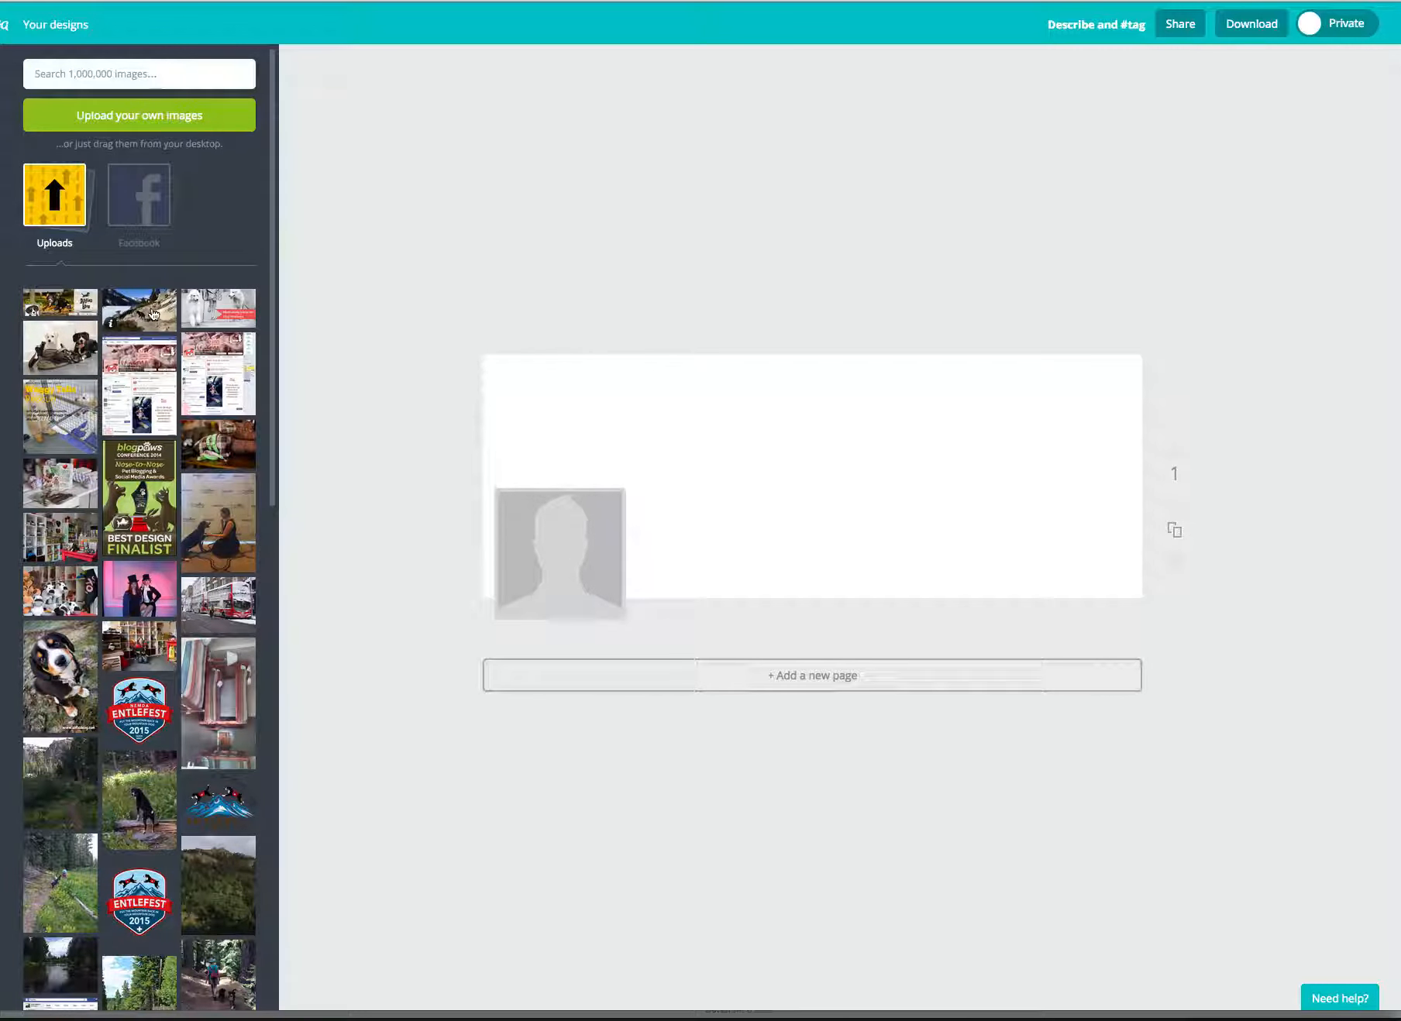
{"action": "left_click_drag", "start_coordinate": [146, 311], "coordinate": [668, 429]}
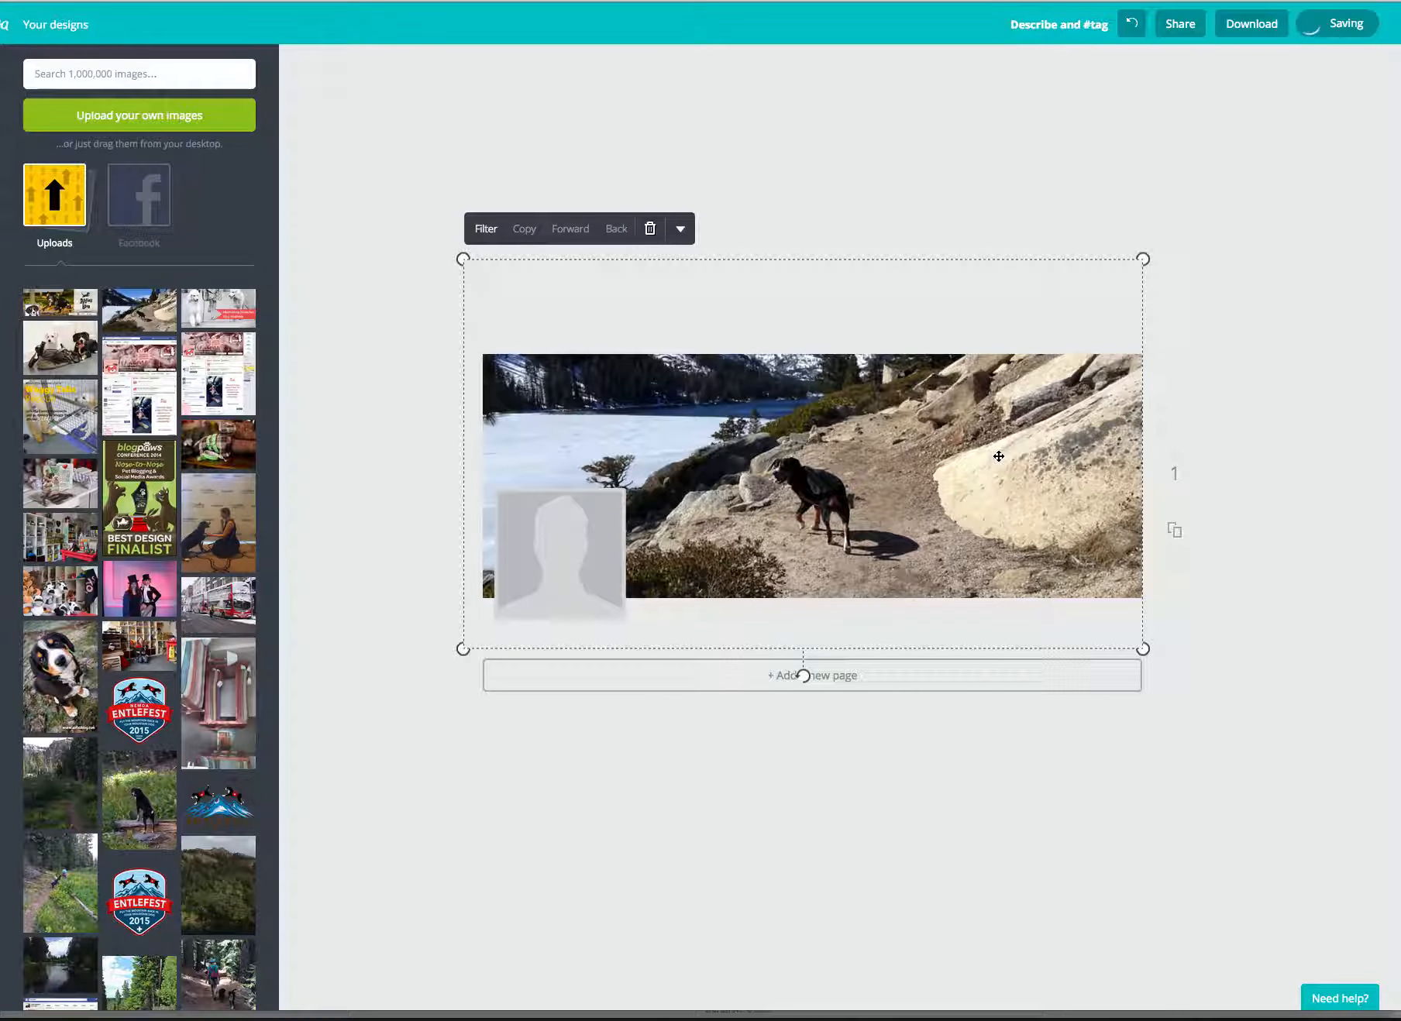
{"action": "left_click_drag", "start_coordinate": [996, 447], "coordinate": [1000, 482]}
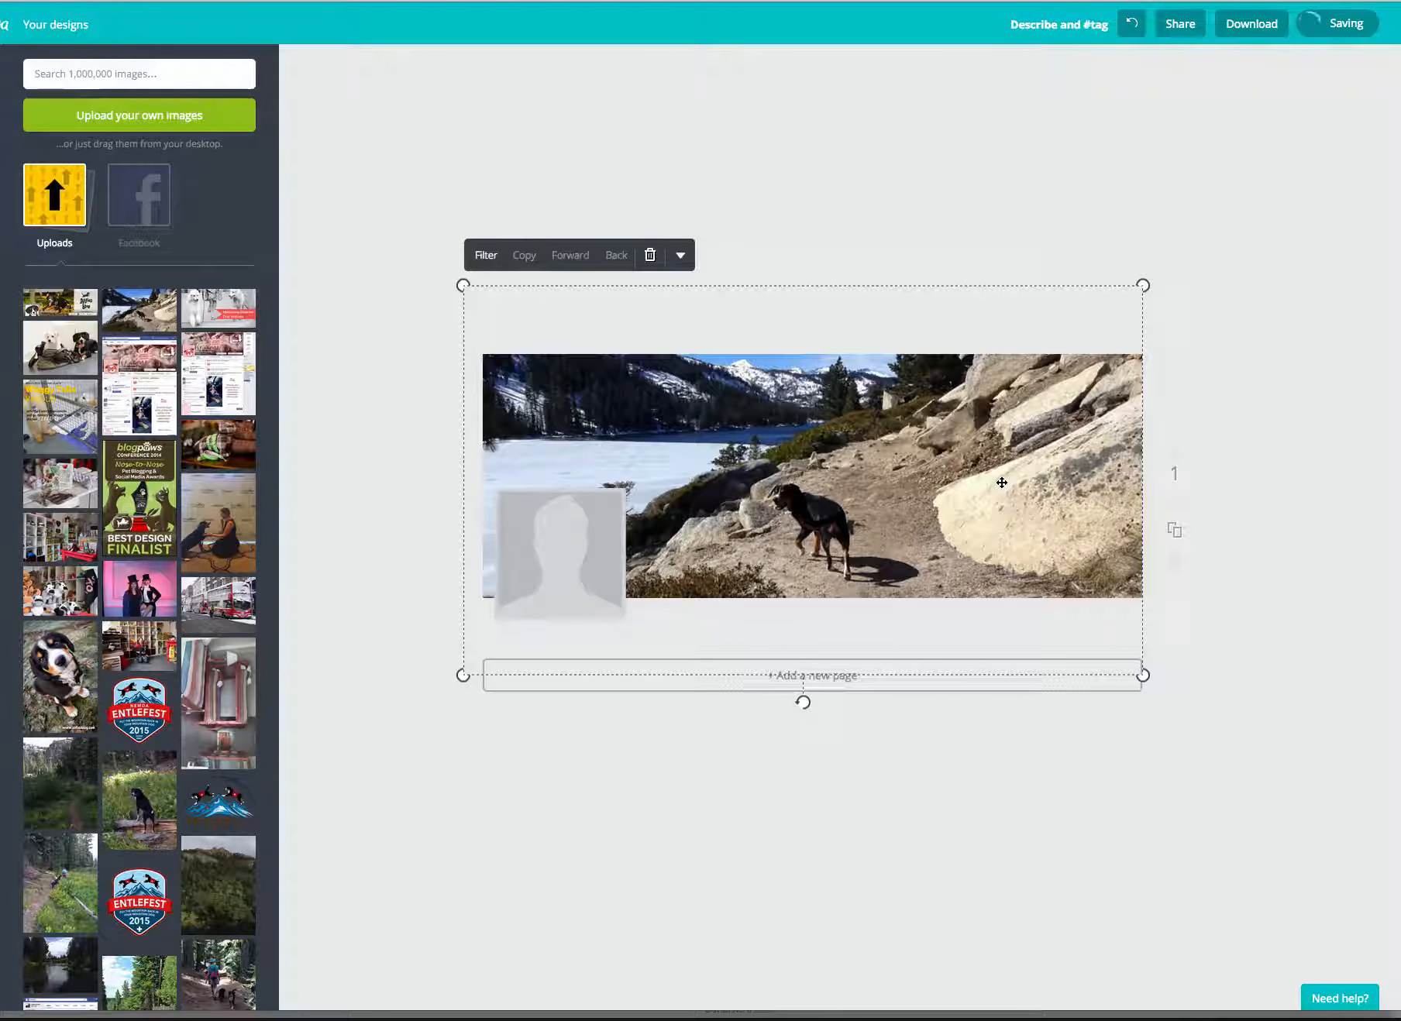
{"action": "left_click", "coordinate": [1283, 519]}
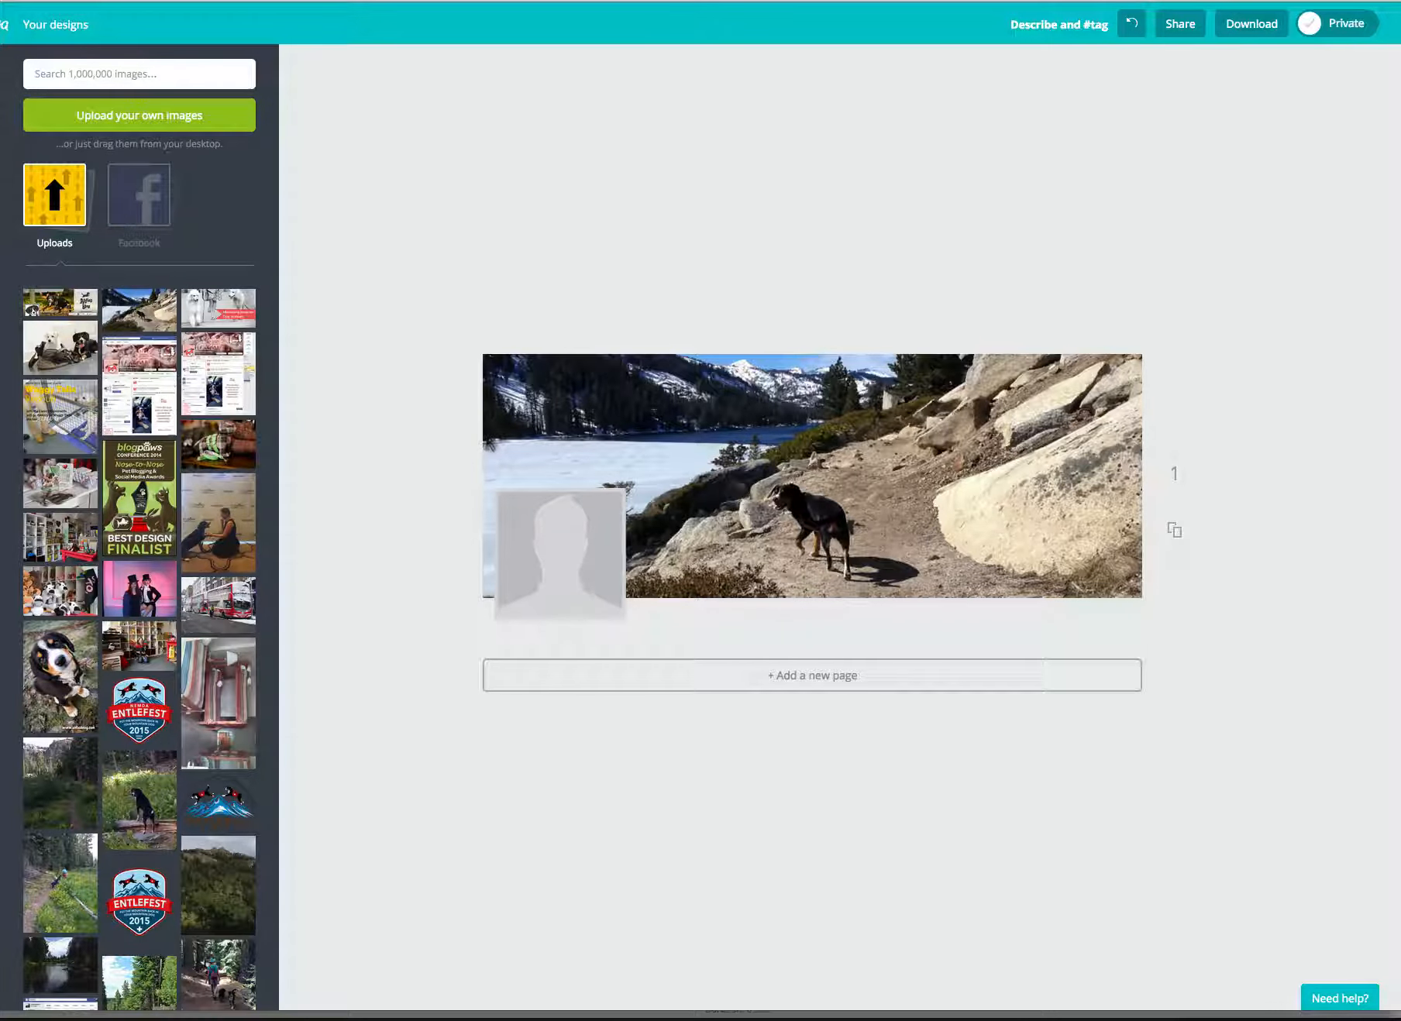
Step: Add the curved green arrow, shrink and rotate it, and place it near the cover's lower right, pointing down and left
{"action": "left_click", "coordinate": [3, 77]}
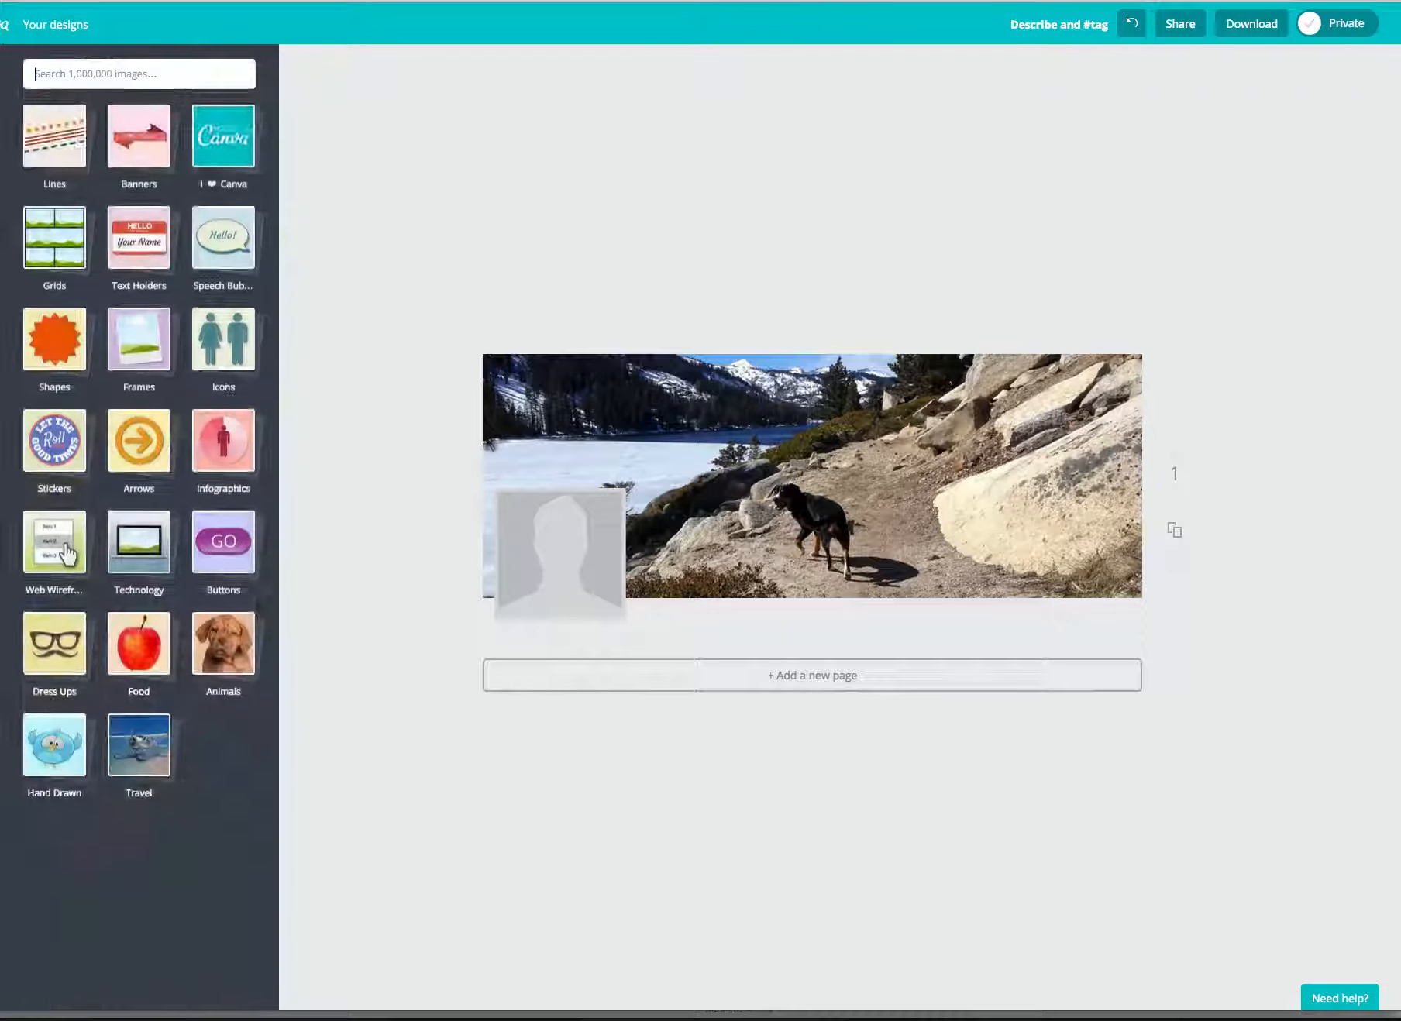
{"action": "left_click", "coordinate": [126, 454]}
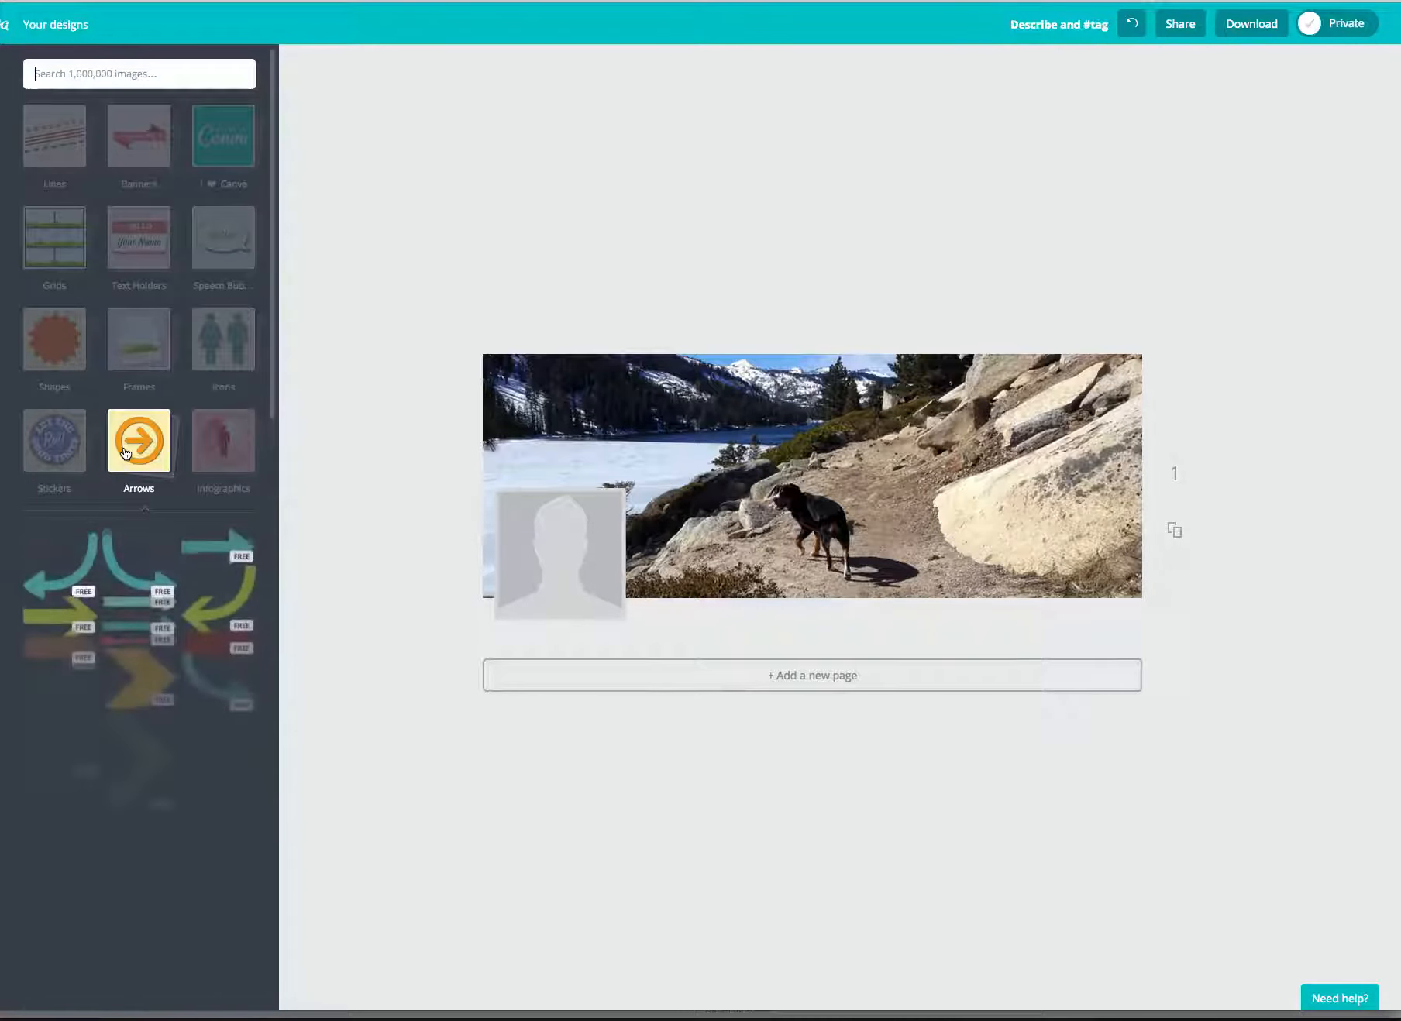
{"action": "left_click", "coordinate": [199, 626]}
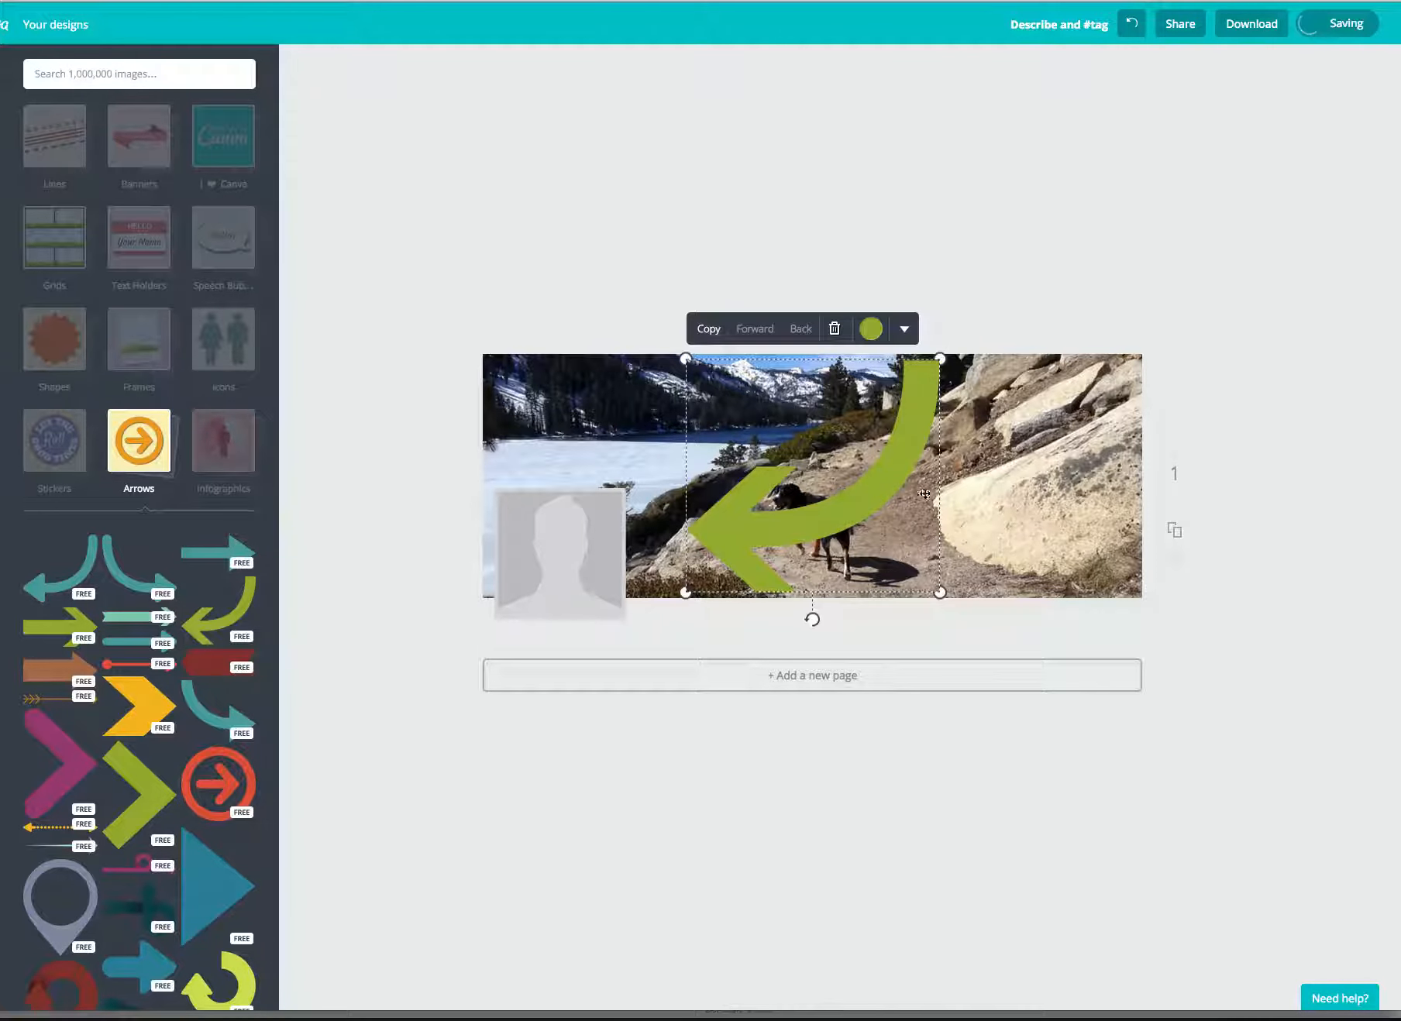
{"action": "left_click_drag", "start_coordinate": [939, 359], "coordinate": [1008, 541]}
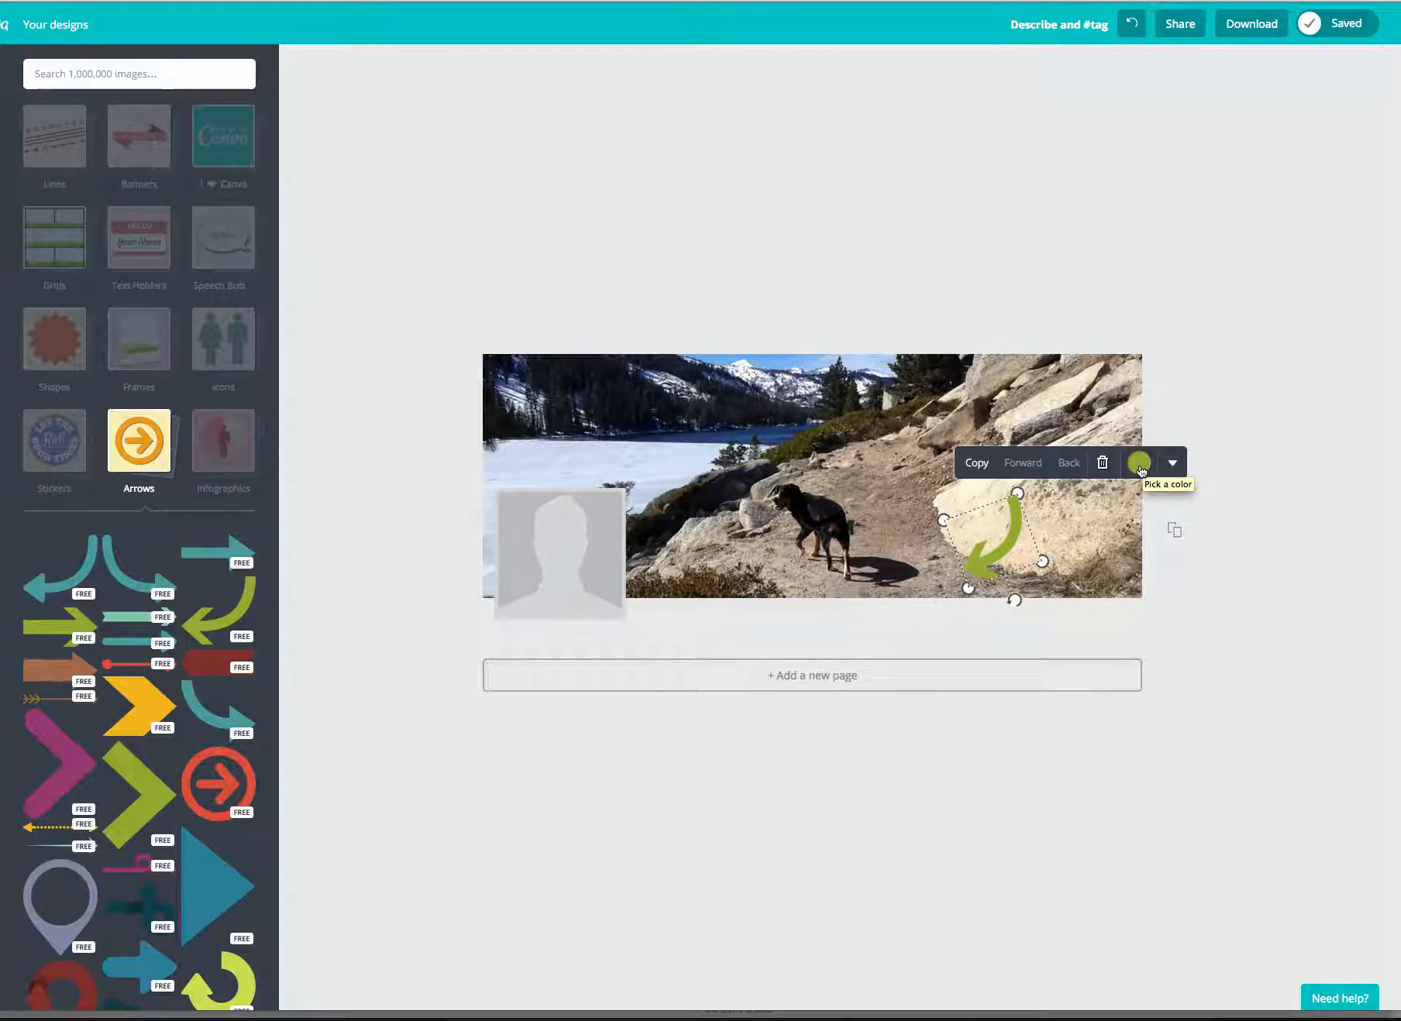
Step: Recolour the curved arrow blue and deselect it
{"action": "left_click", "coordinate": [1138, 463]}
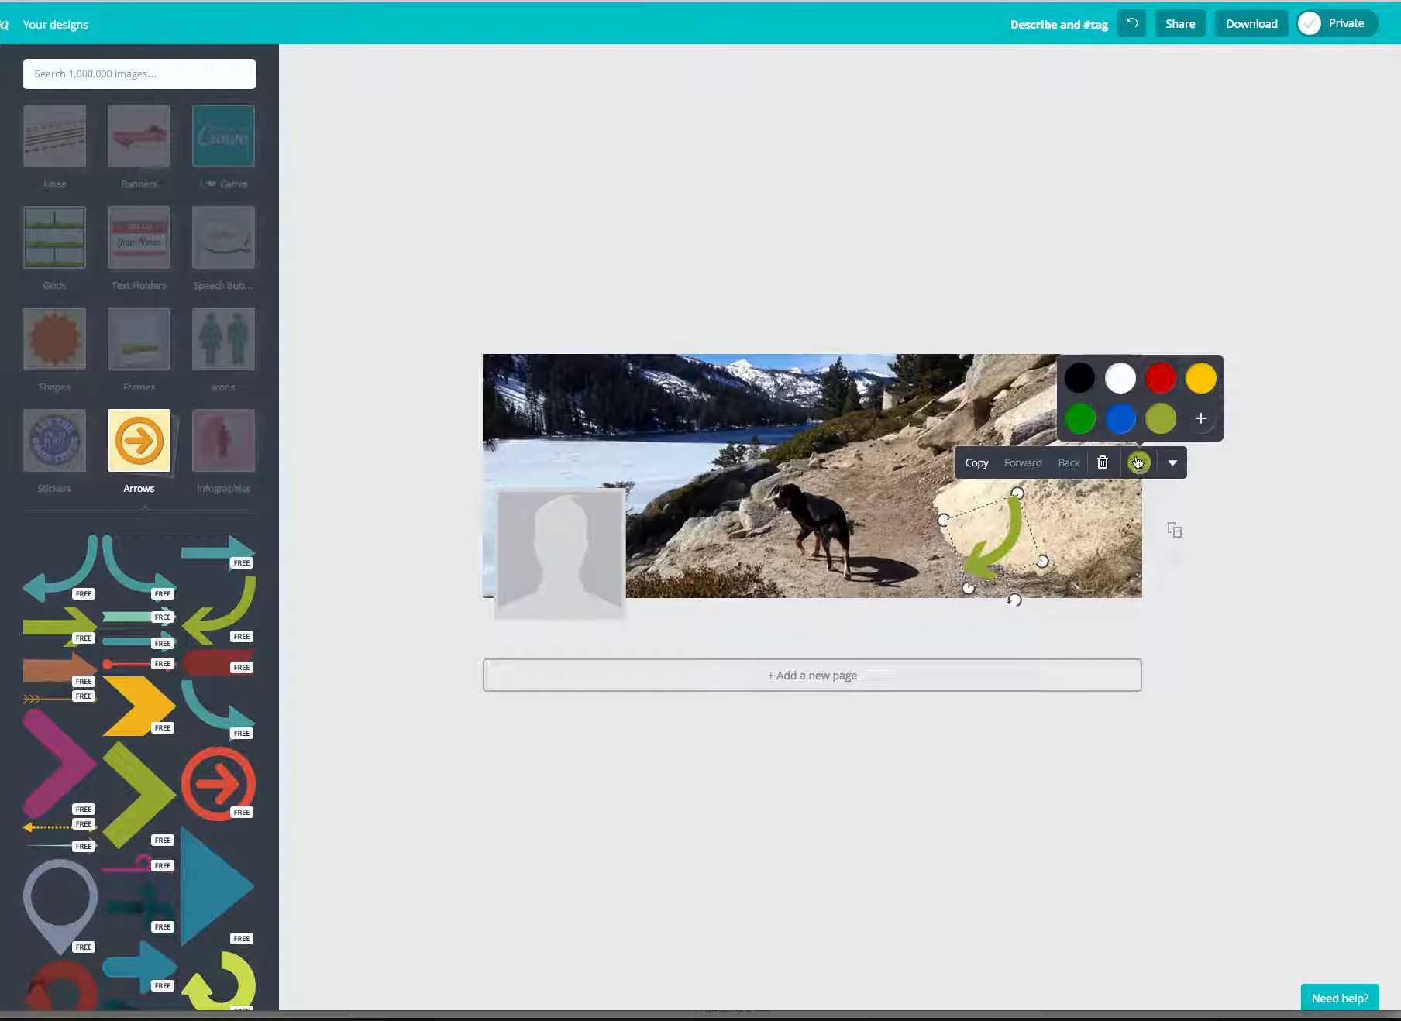
{"action": "left_click", "coordinate": [1120, 421]}
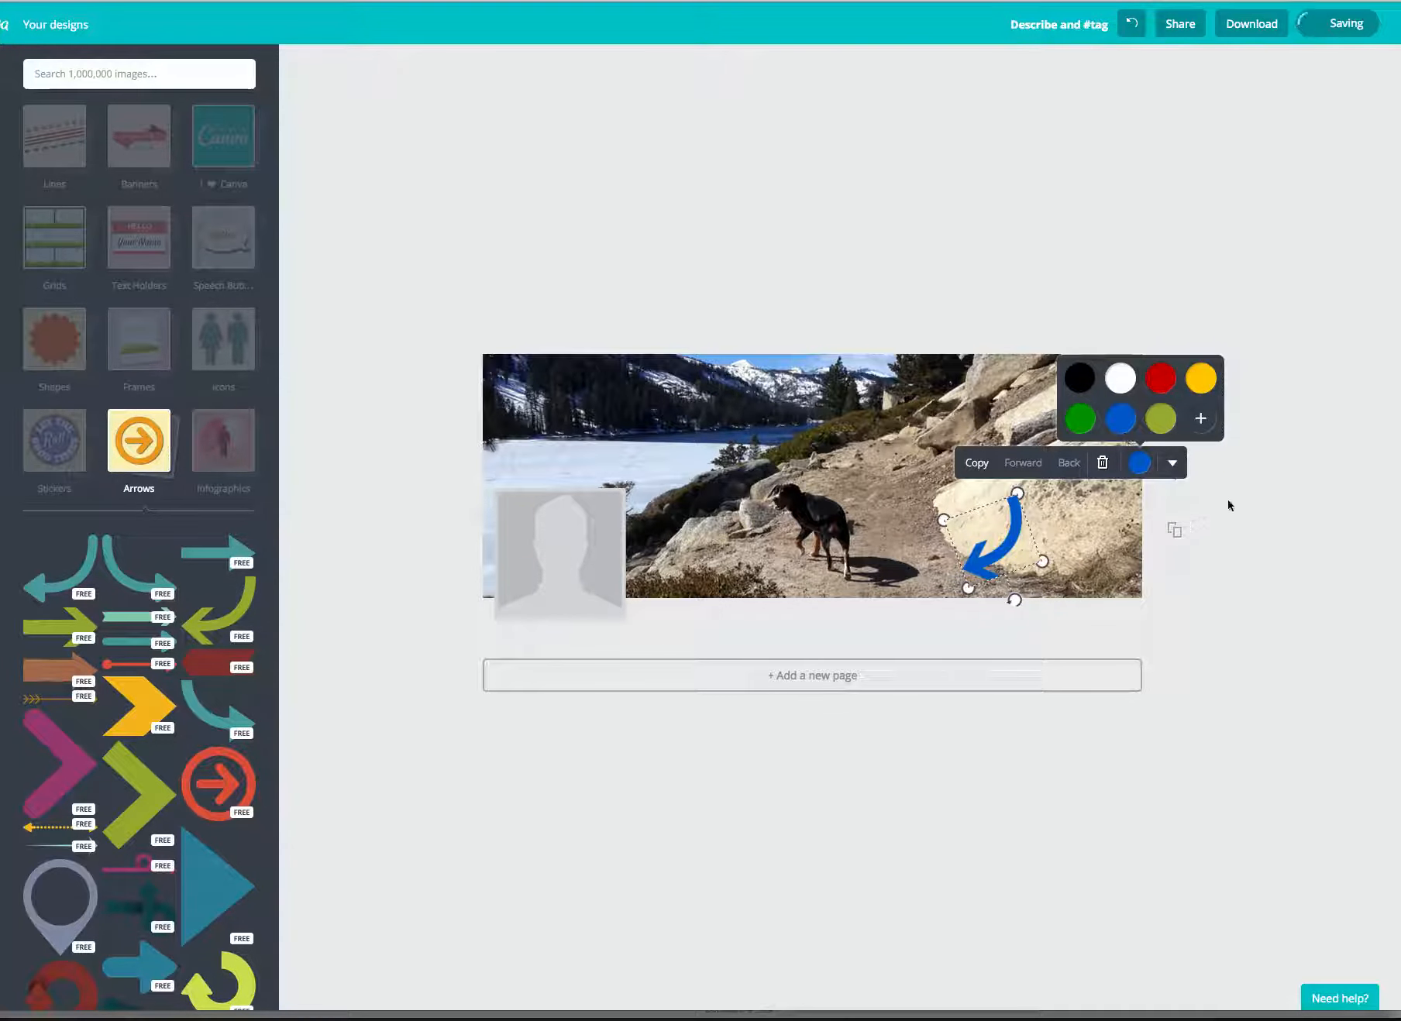
{"action": "left_click", "coordinate": [1252, 493]}
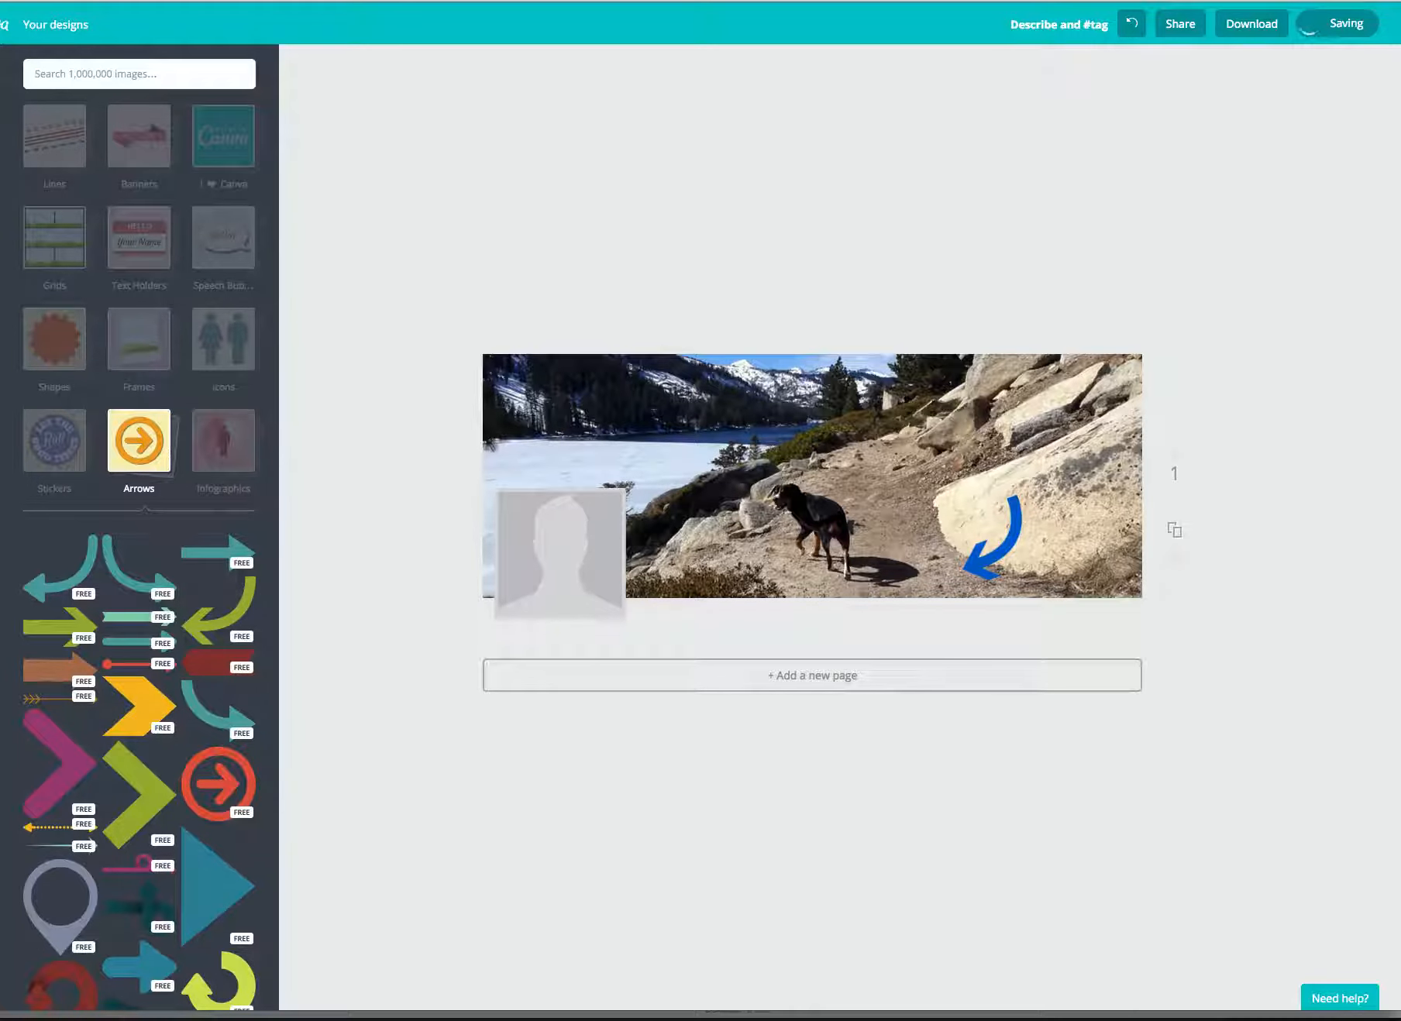
Step: Add subtitle text reading "Click here to join" and "My Pawsome Pack" on two lines, placed just above the blue arrow
{"action": "left_click", "coordinate": [9, 171]}
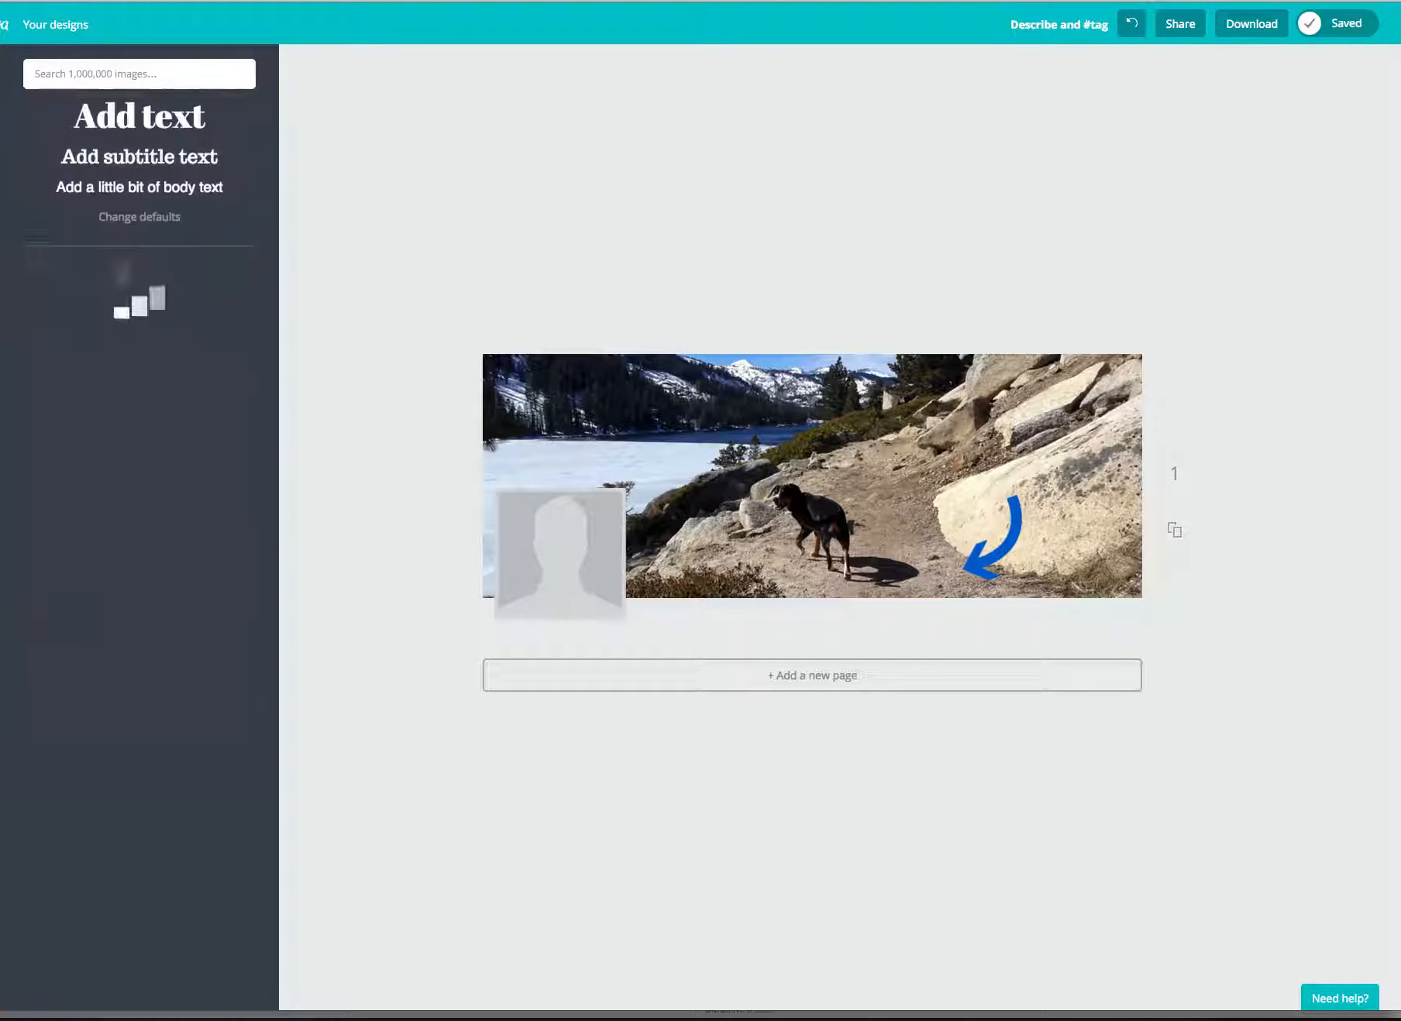
{"action": "left_click", "coordinate": [136, 158]}
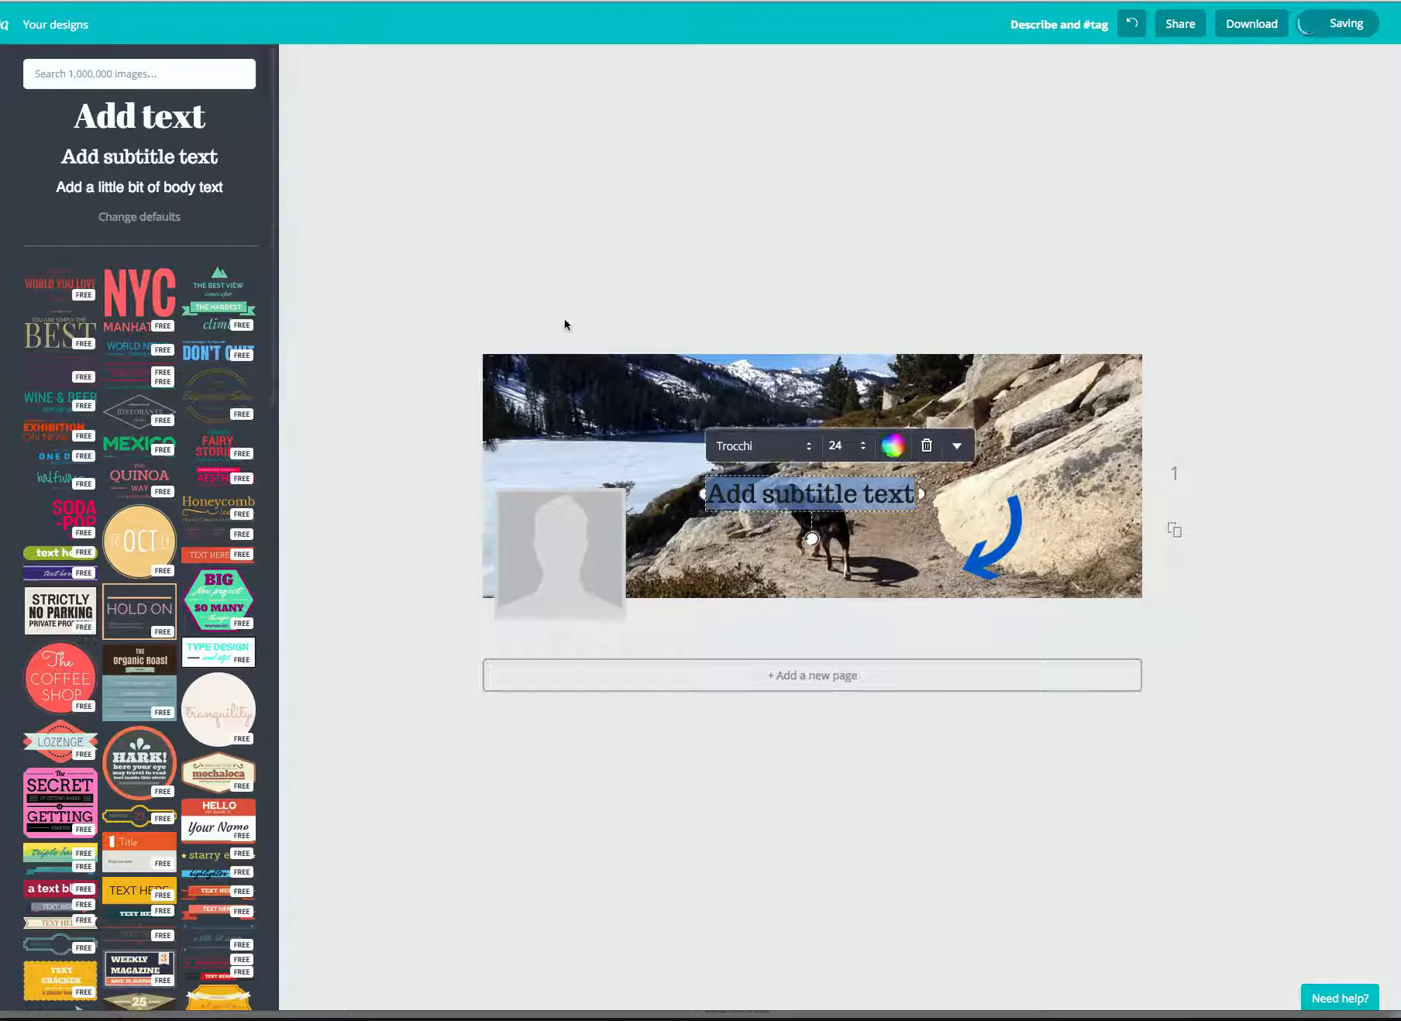
{"action": "left_click_drag", "start_coordinate": [900, 474], "coordinate": [1090, 446]}
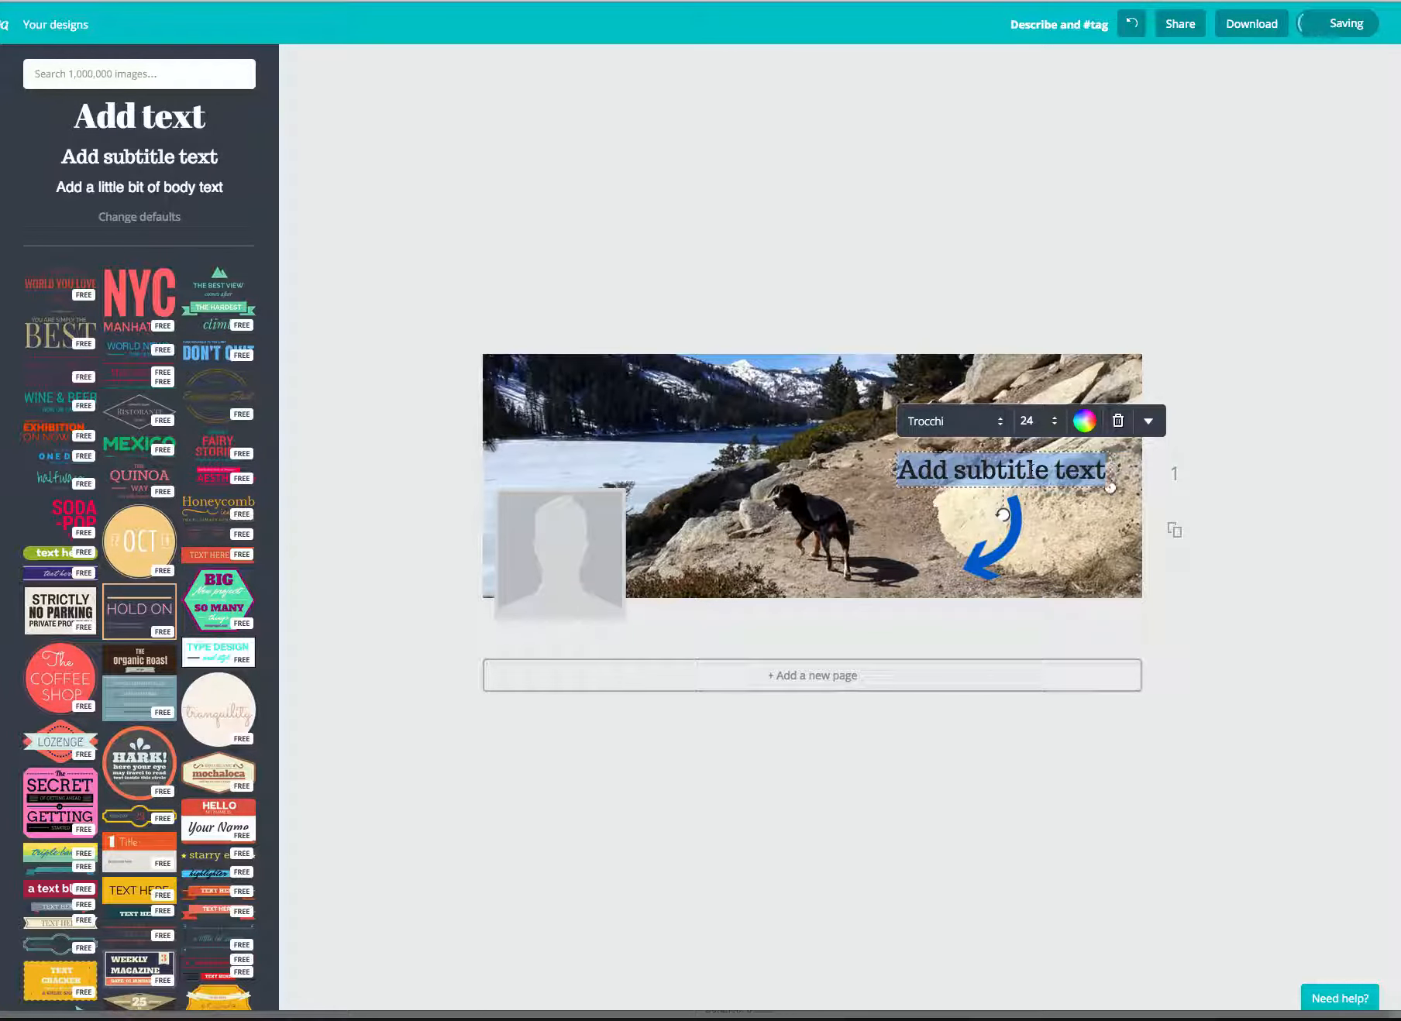
{"action": "type", "text": "Click"}
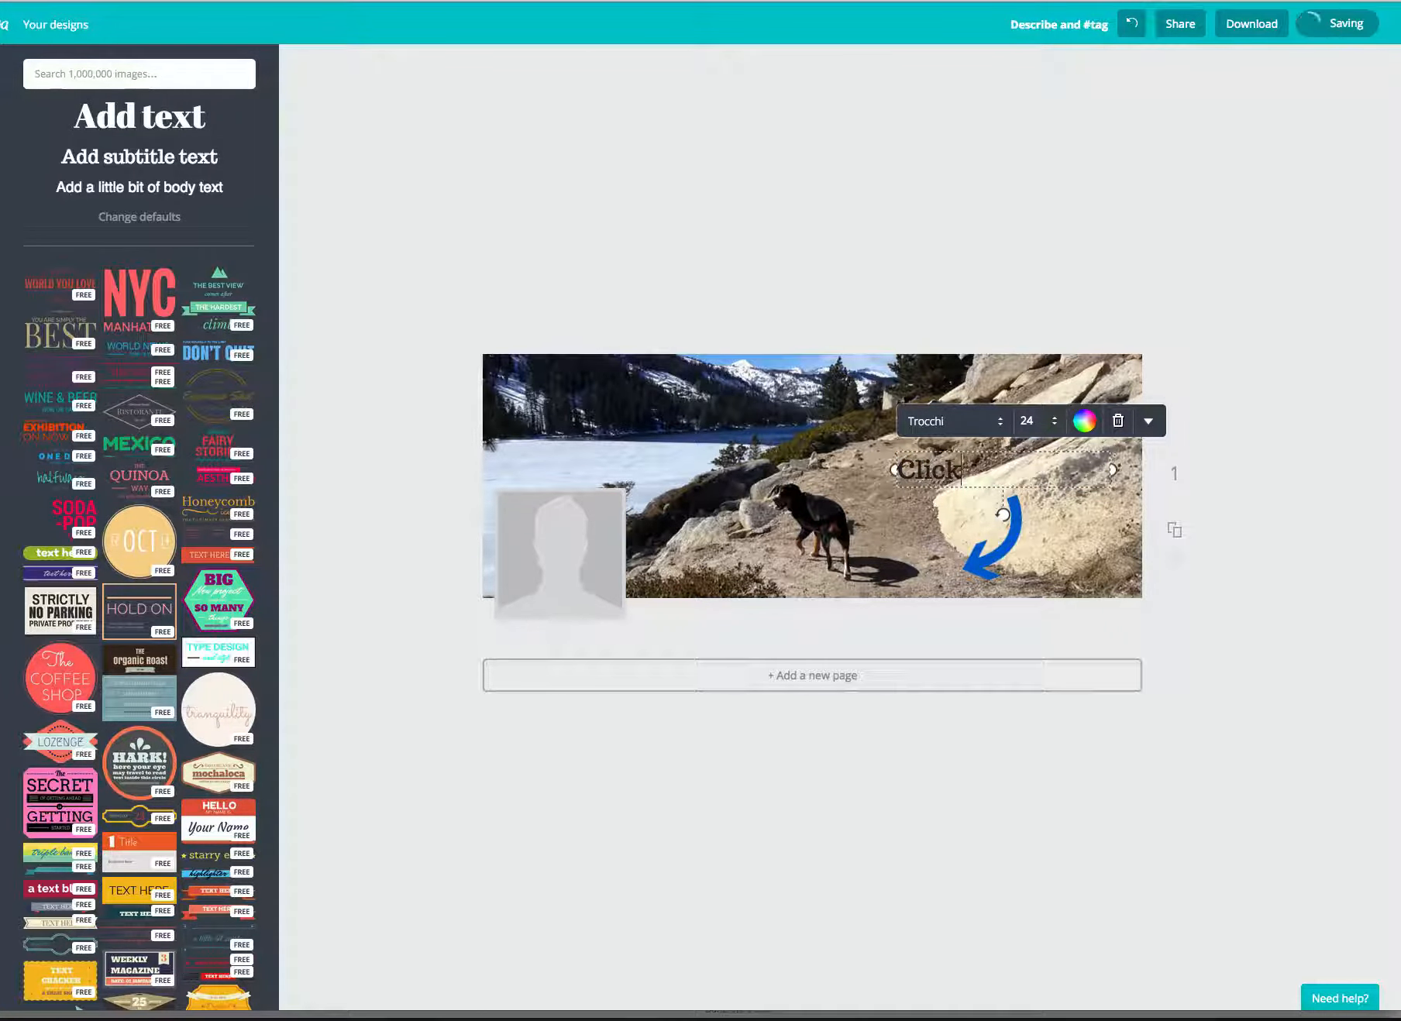
{"action": "type", "text": " h"}
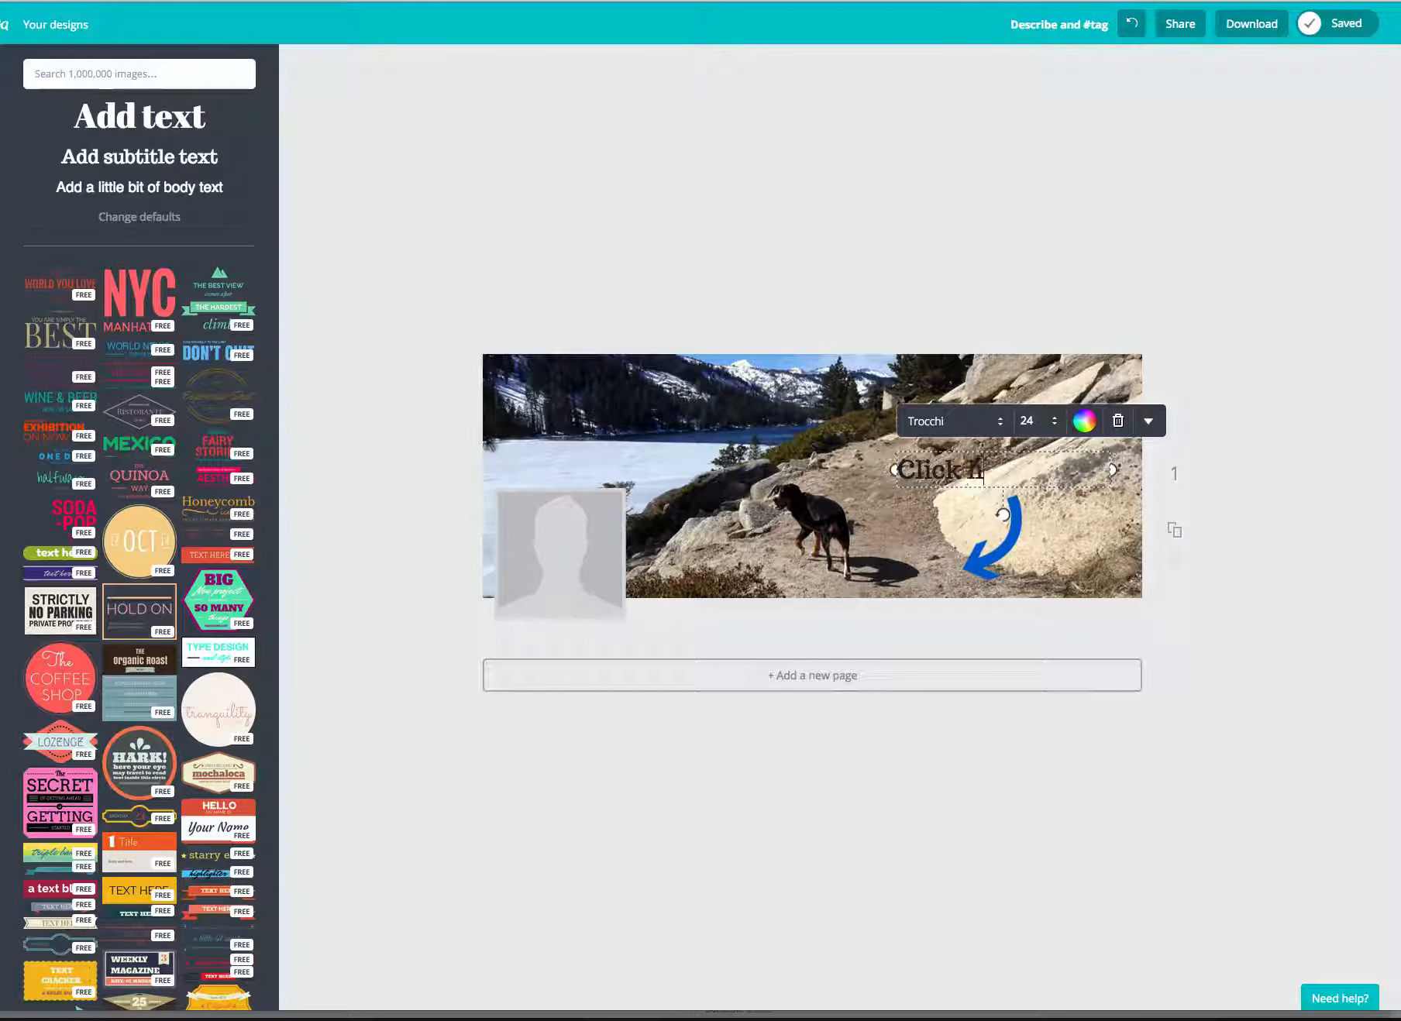
{"action": "type", "text": "ere to join"}
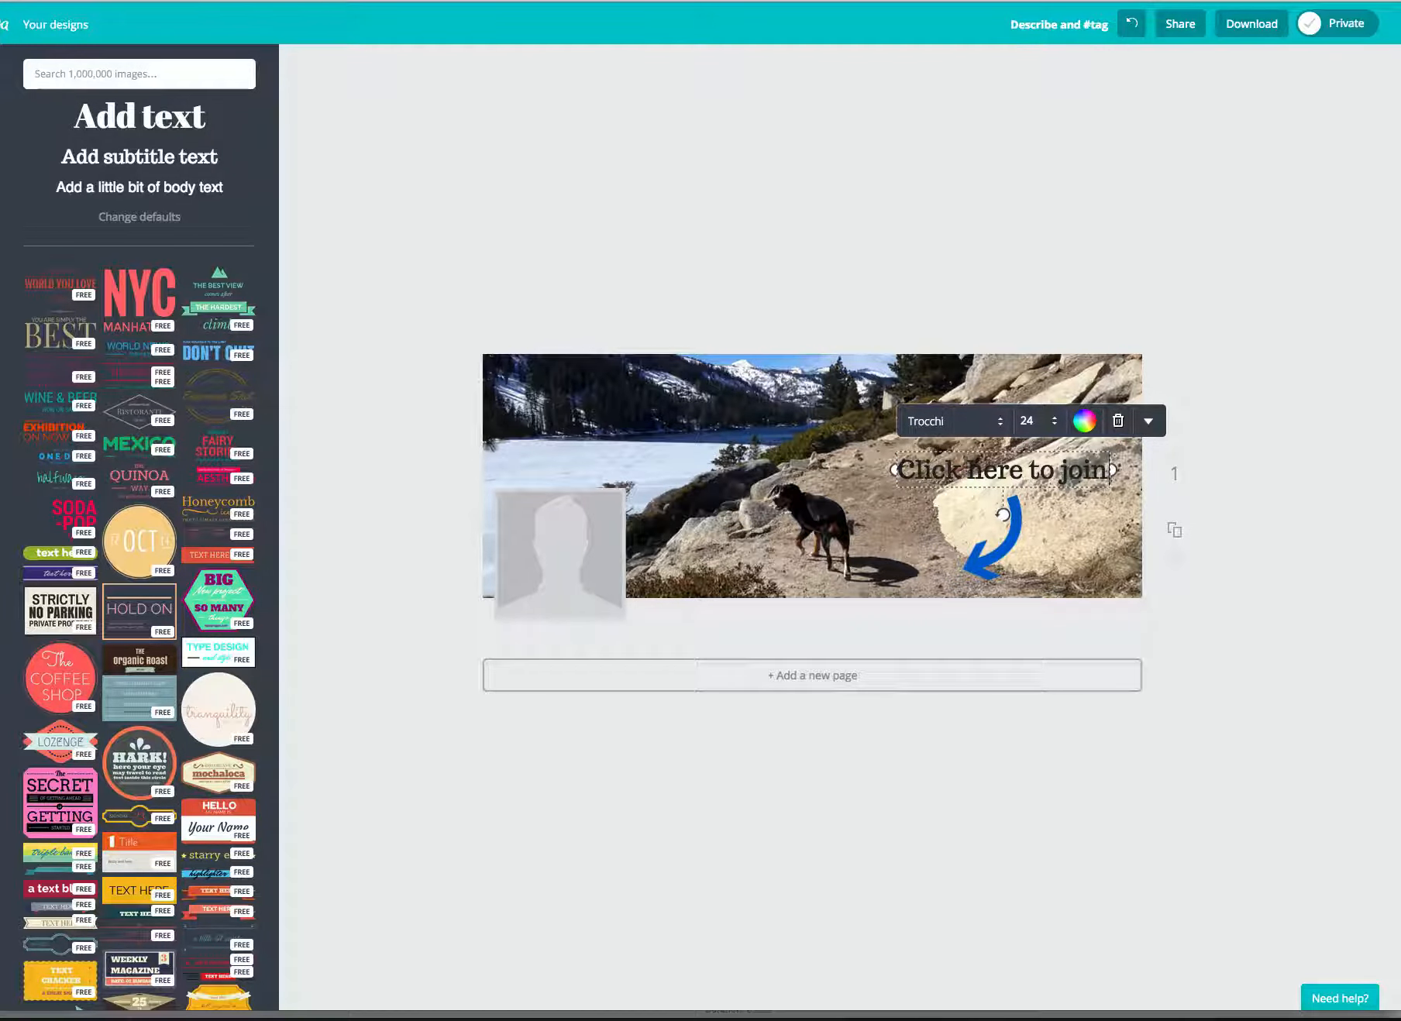
{"action": "key", "text": "Return"}
{"action": "type", "text": "My"}
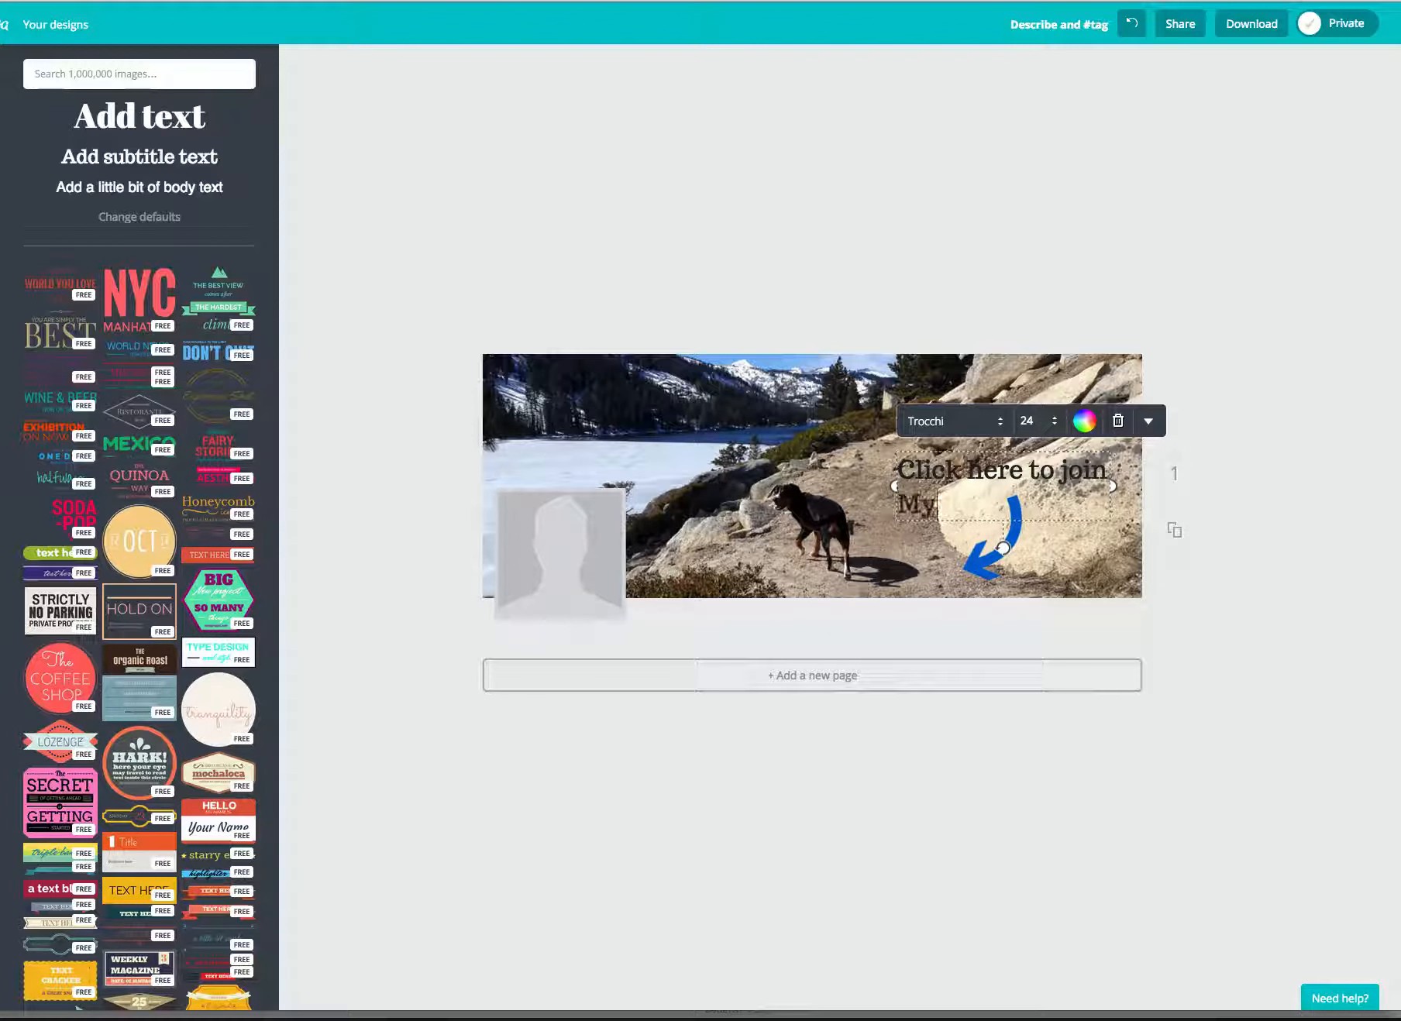
{"action": "type", "text": " Pa"}
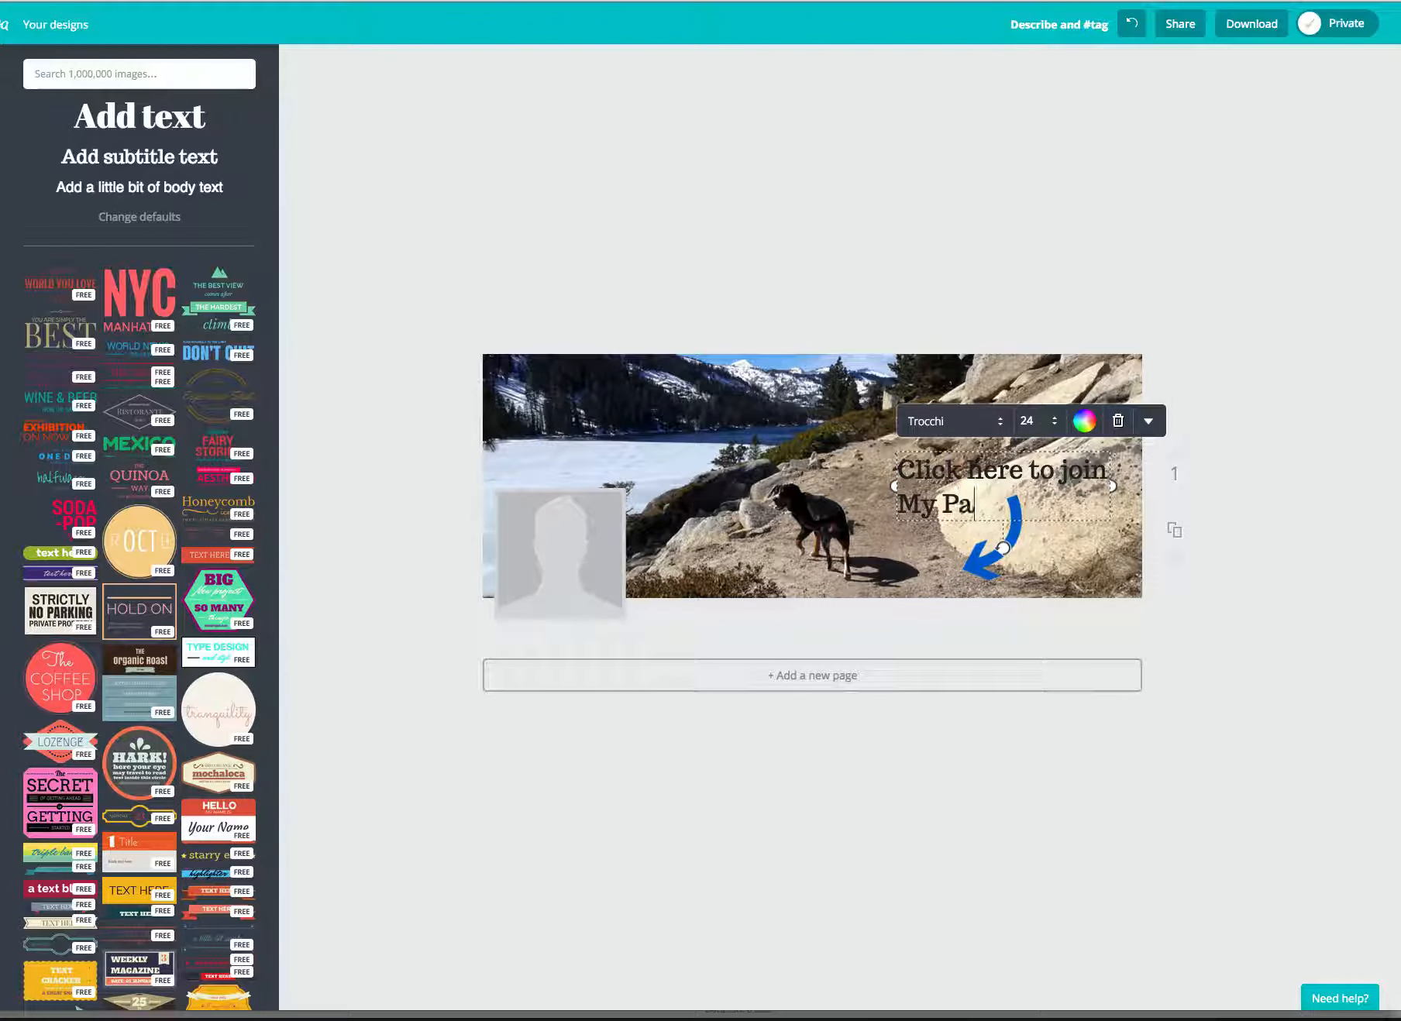
{"action": "type", "text": "wsome Pack"}
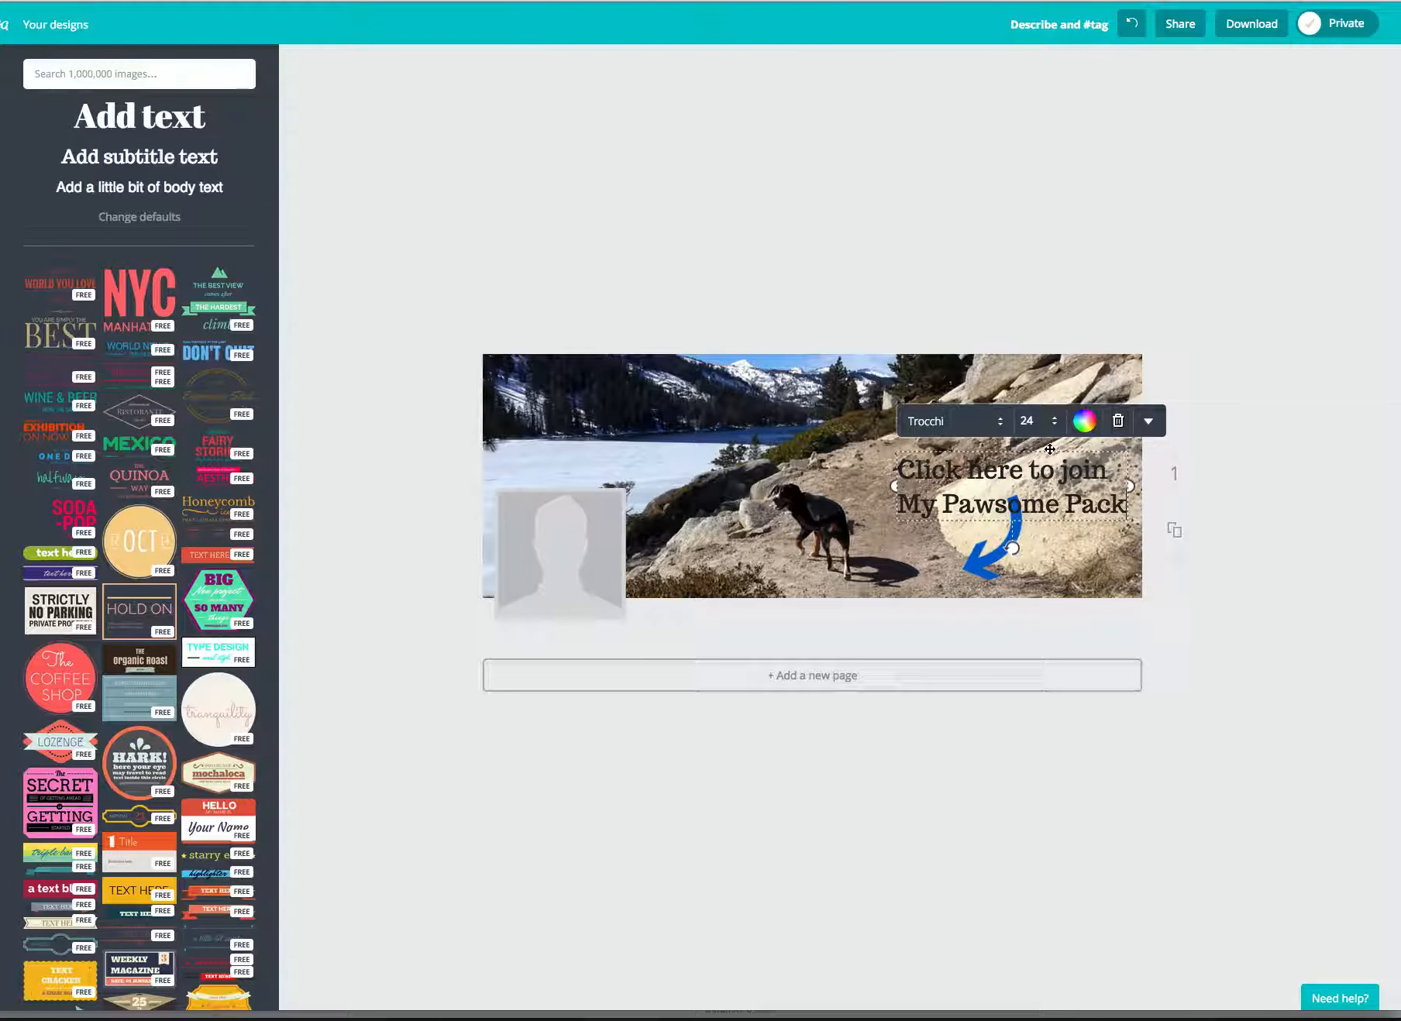
{"action": "left_click_drag", "start_coordinate": [1048, 448], "coordinate": [1041, 421]}
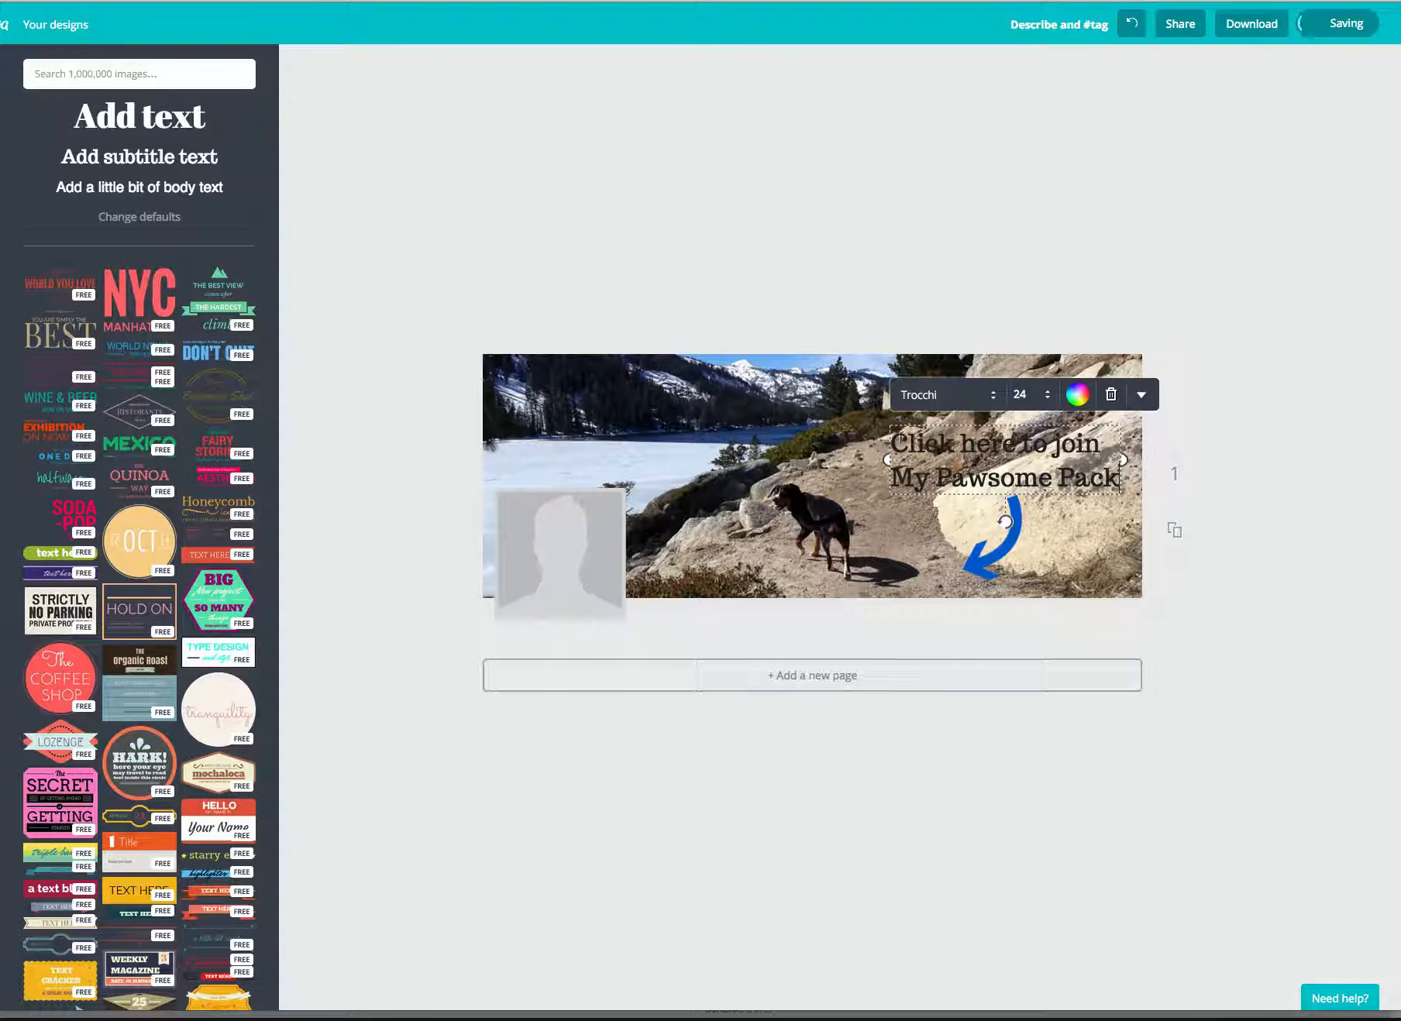
Step: Recolour both lines of the caption white and deselect it
{"action": "left_click_drag", "start_coordinate": [937, 446], "coordinate": [1118, 474]}
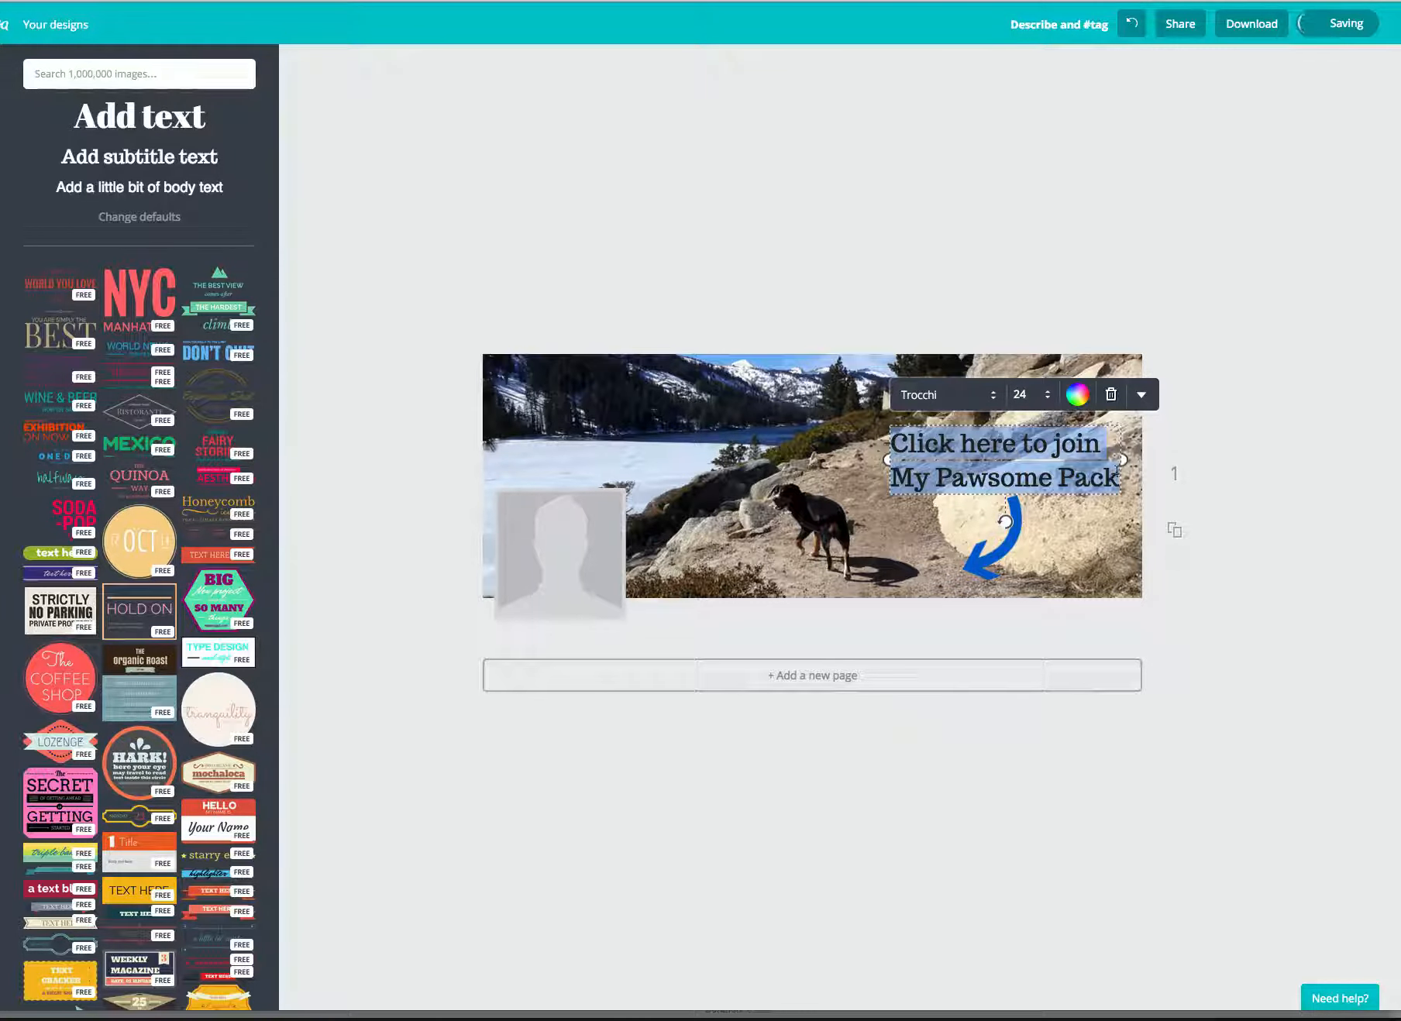
{"action": "left_click", "coordinate": [1077, 396]}
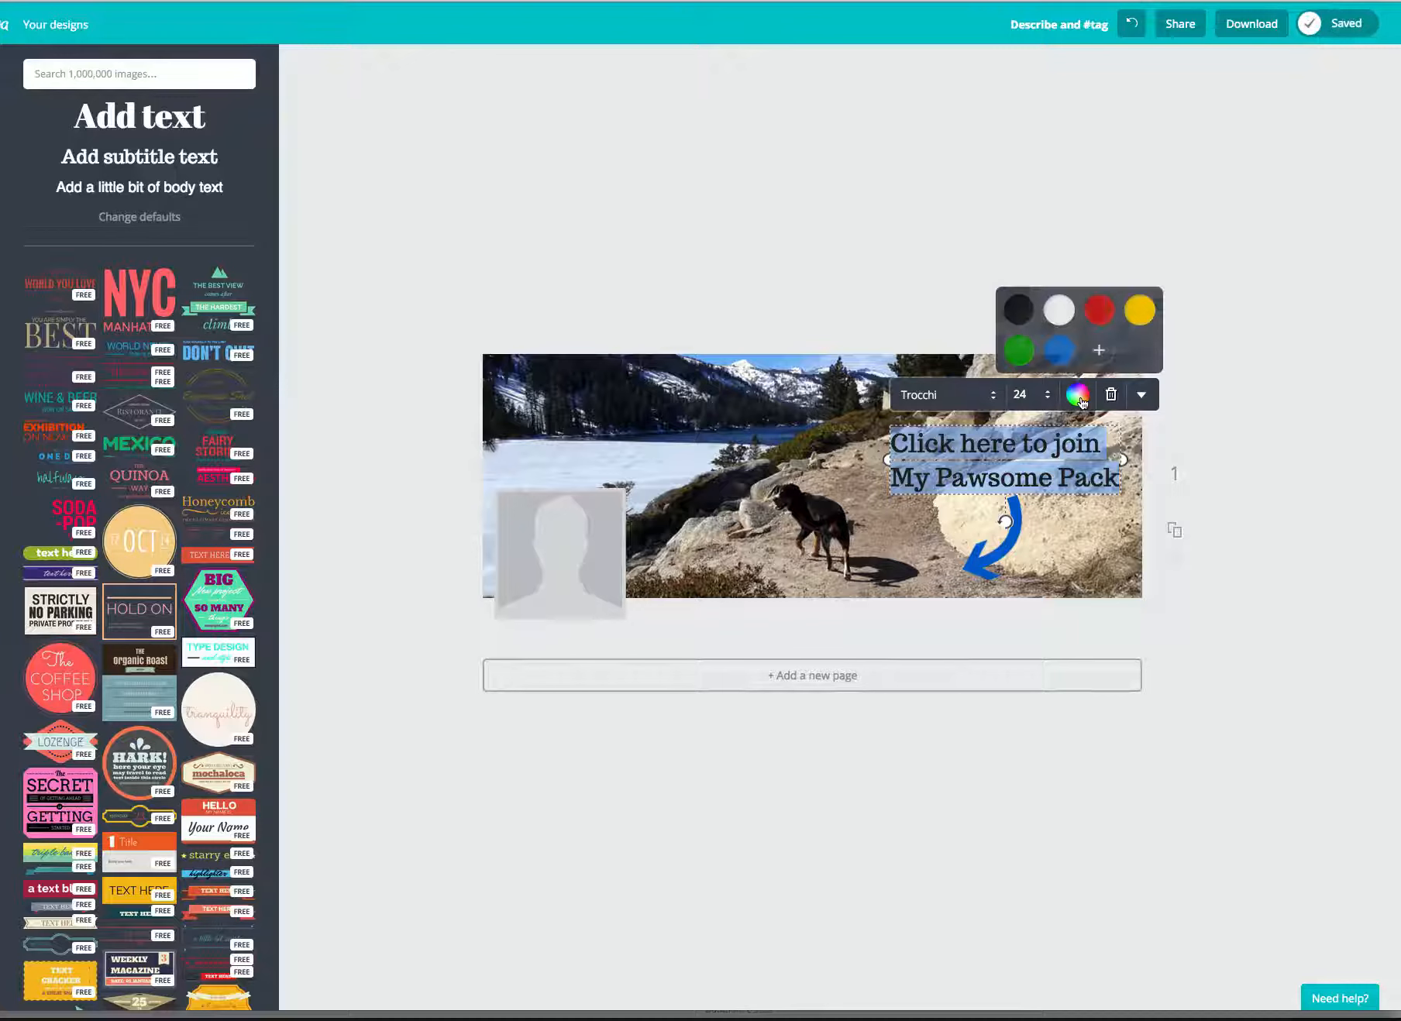
{"action": "left_click", "coordinate": [1063, 315]}
{"action": "left_click", "coordinate": [1260, 391]}
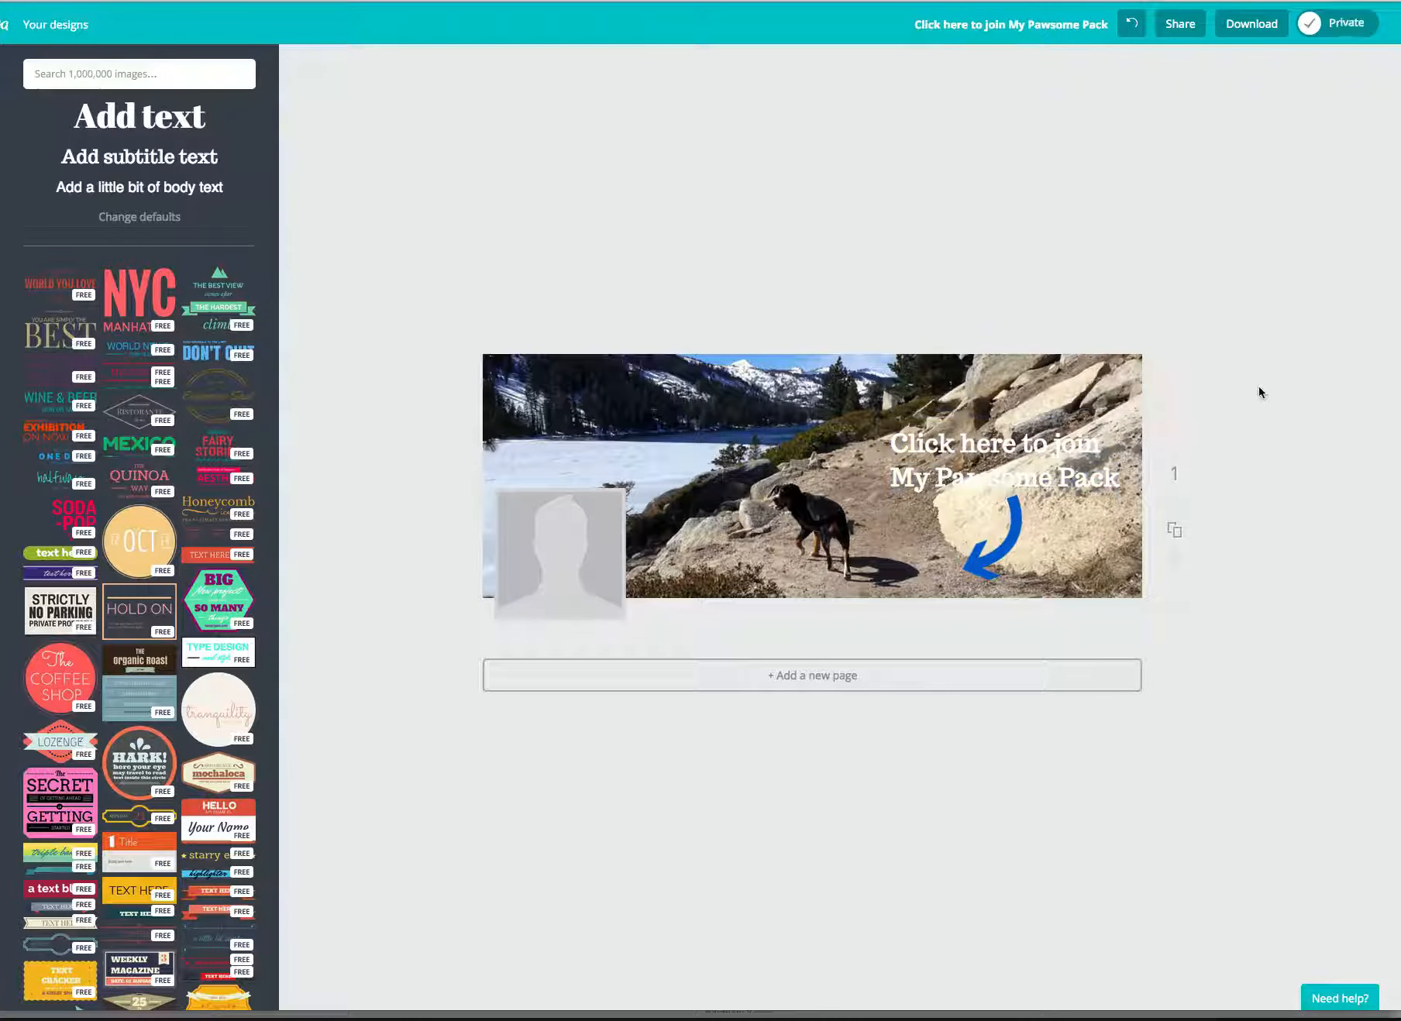
Step: Recolour both lines of the caption blue to match the arrow, and deselect it
{"action": "triple_click", "coordinate": [1076, 456]}
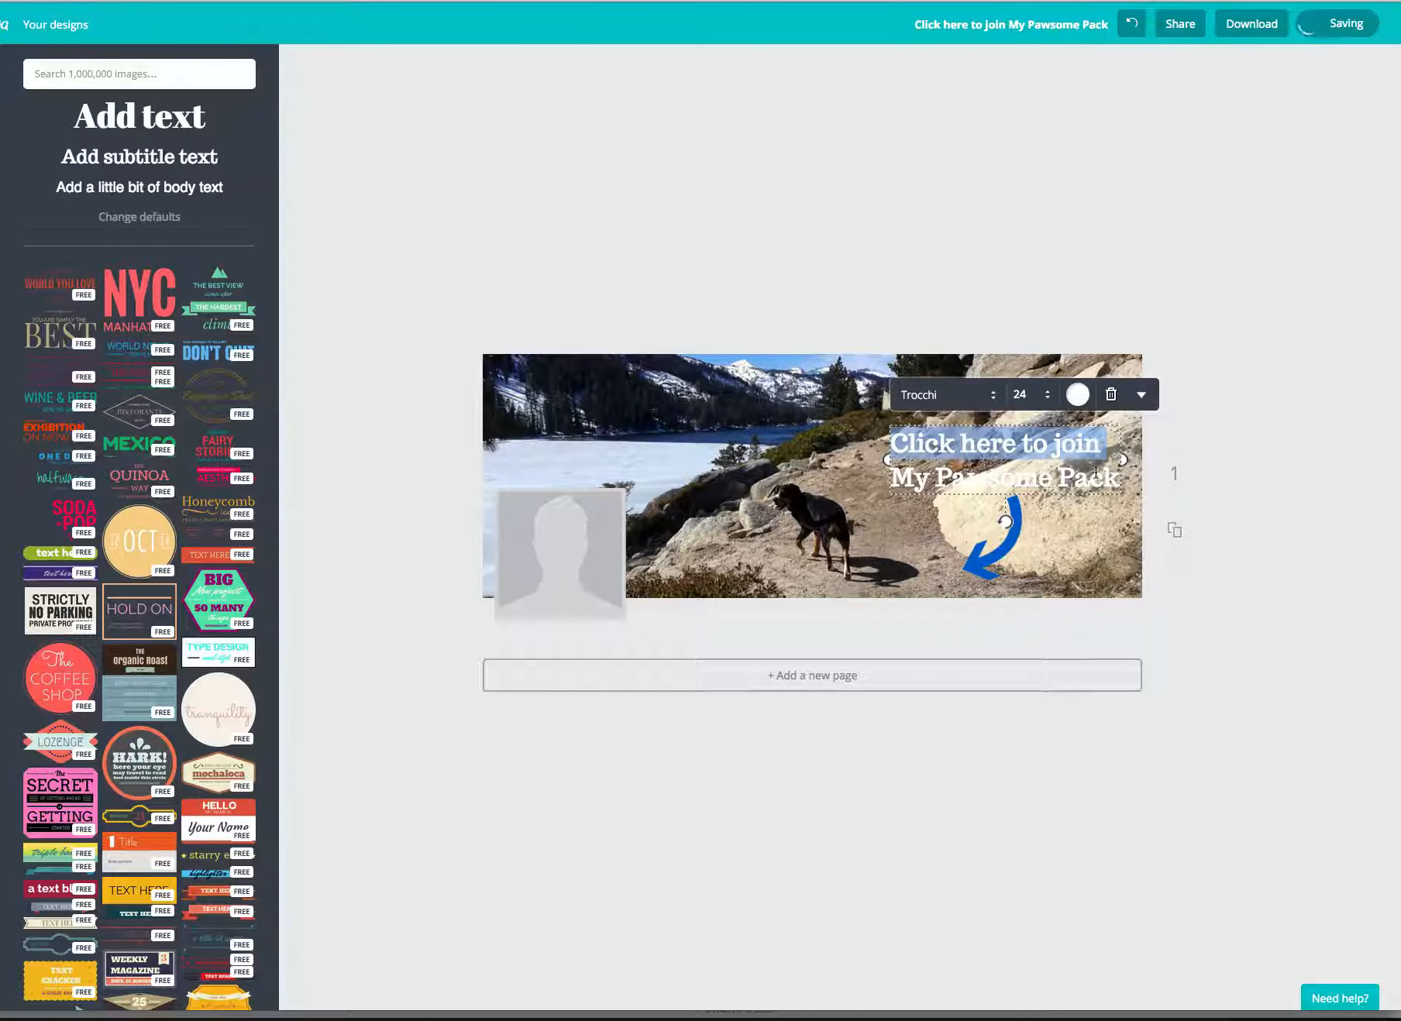
{"action": "left_click", "coordinate": [1093, 474]}
{"action": "left_click_drag", "start_coordinate": [1114, 475], "coordinate": [891, 436]}
{"action": "left_click", "coordinate": [1076, 395]}
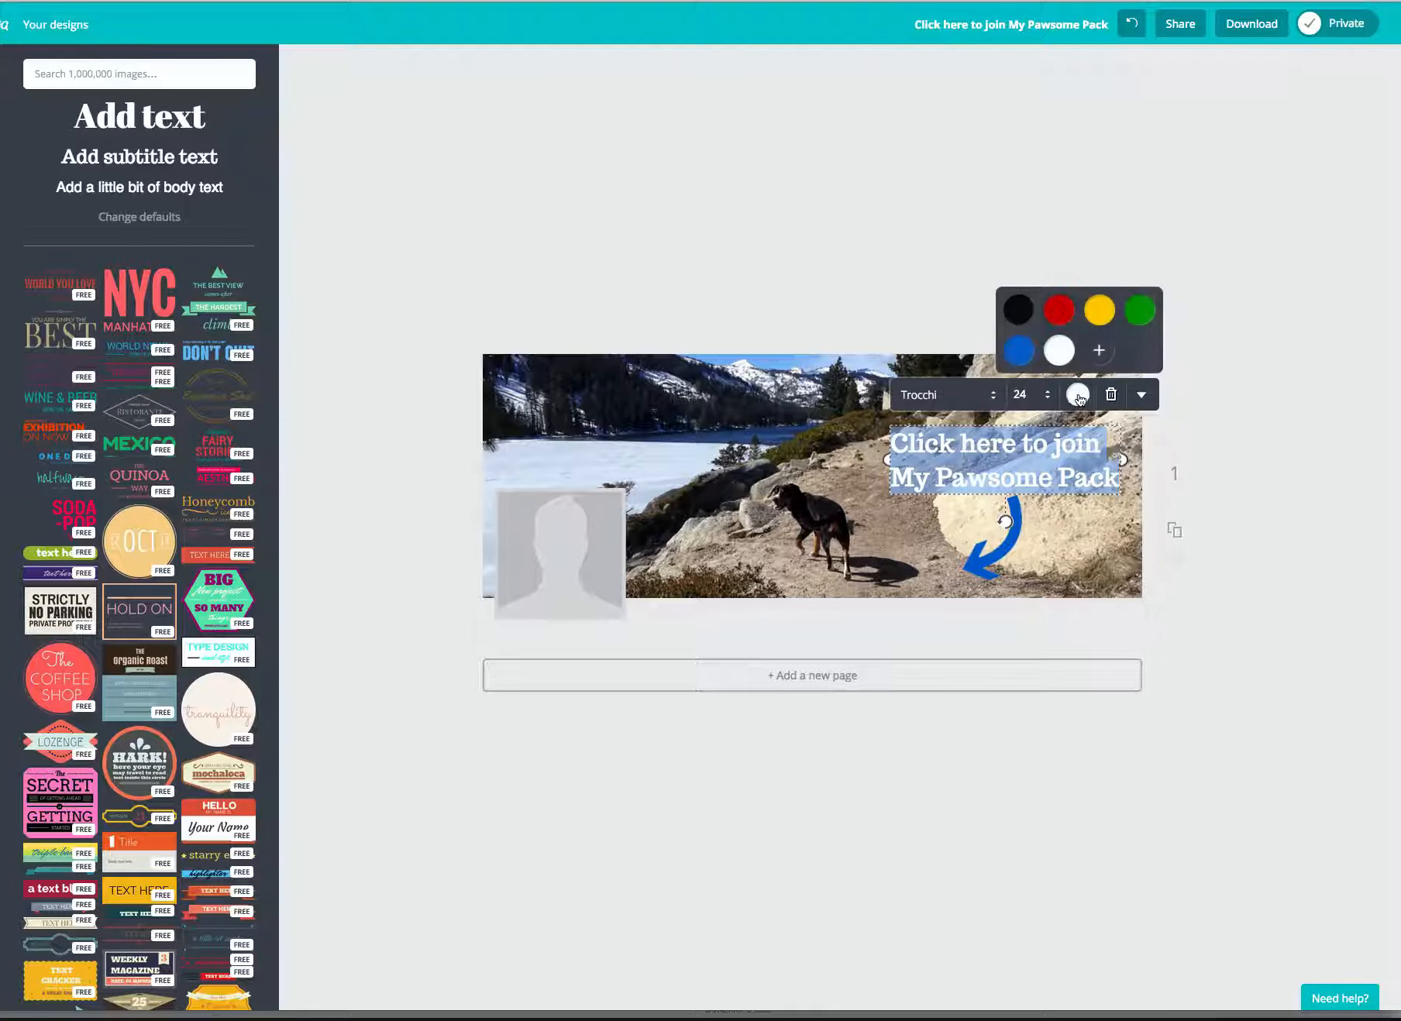
{"action": "left_click", "coordinate": [1019, 350]}
{"action": "left_click", "coordinate": [1226, 370]}
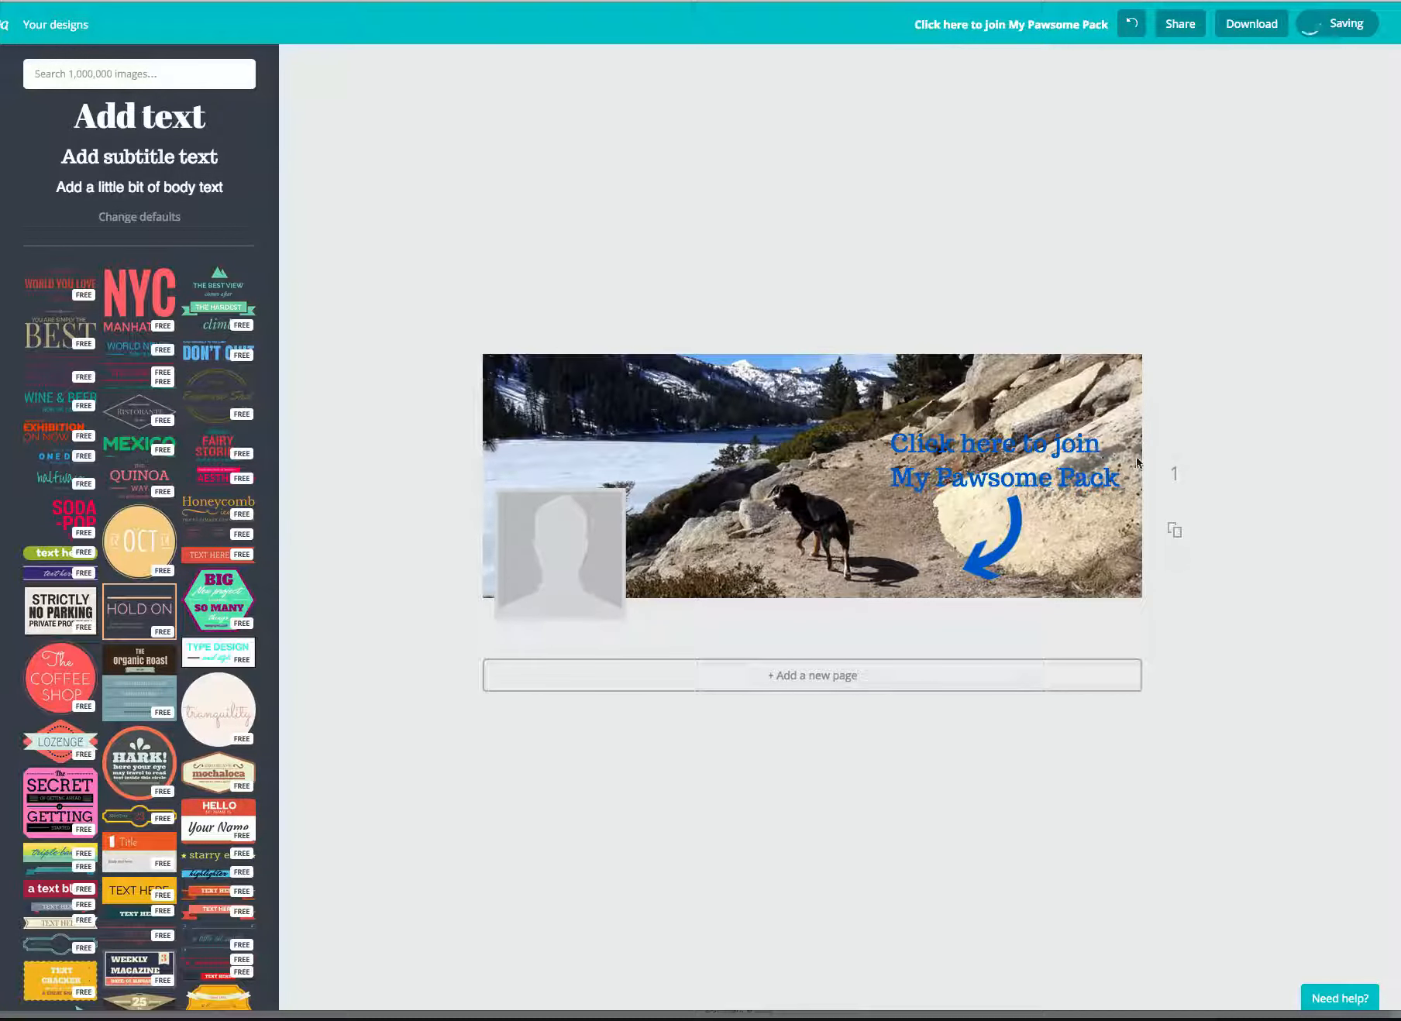
Step: Change the caption's font to Carter One
{"action": "left_click", "coordinate": [1080, 443]}
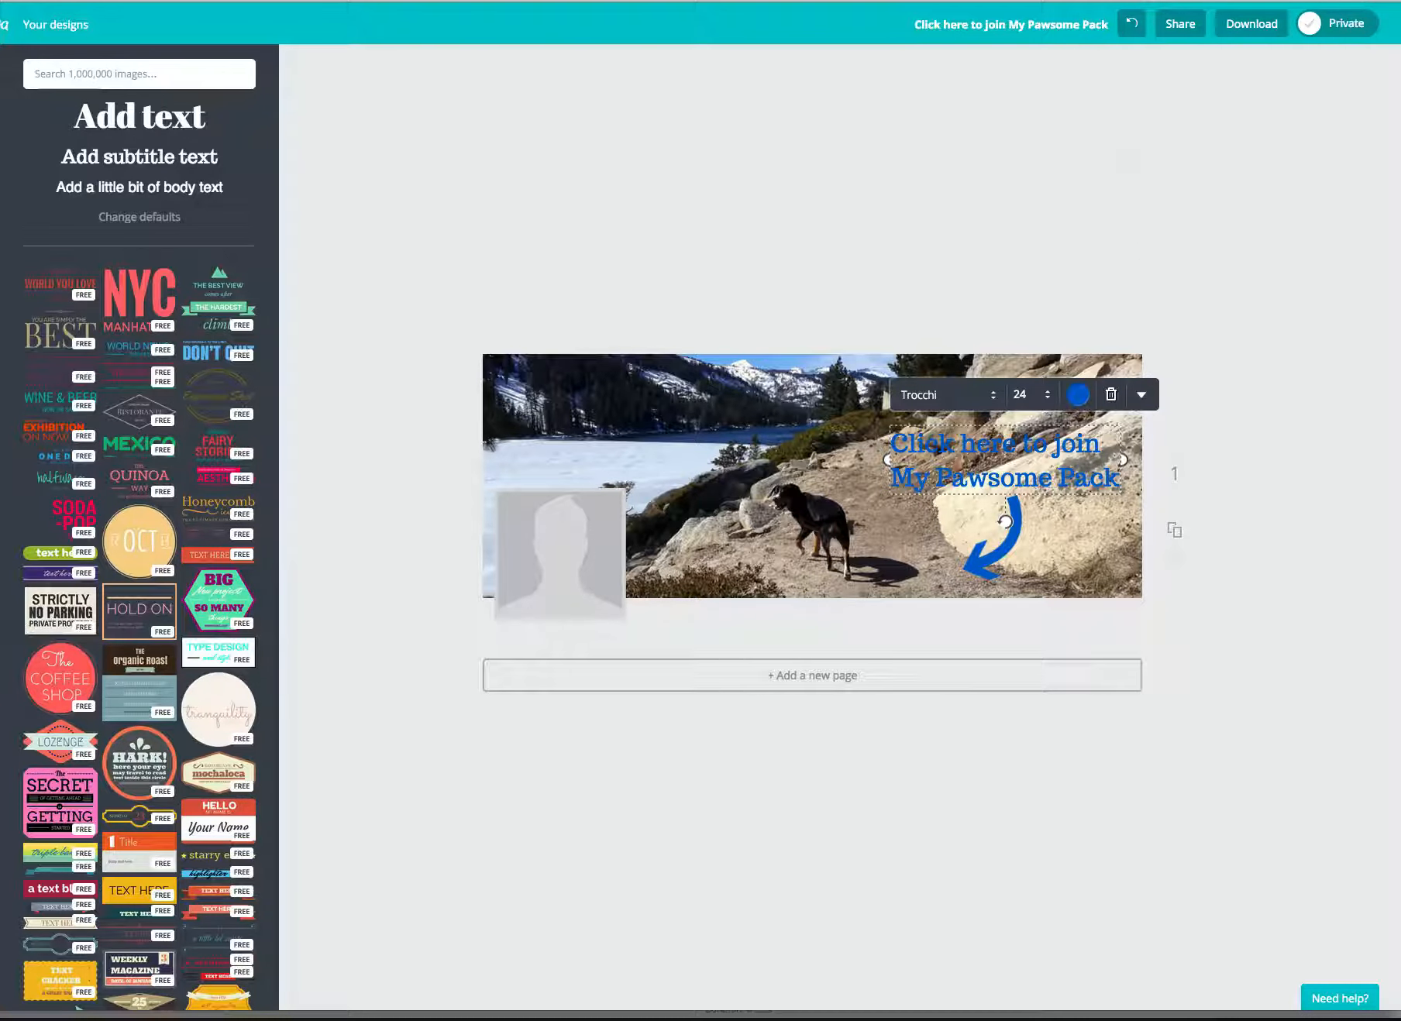
{"action": "left_click", "coordinate": [1114, 0]}
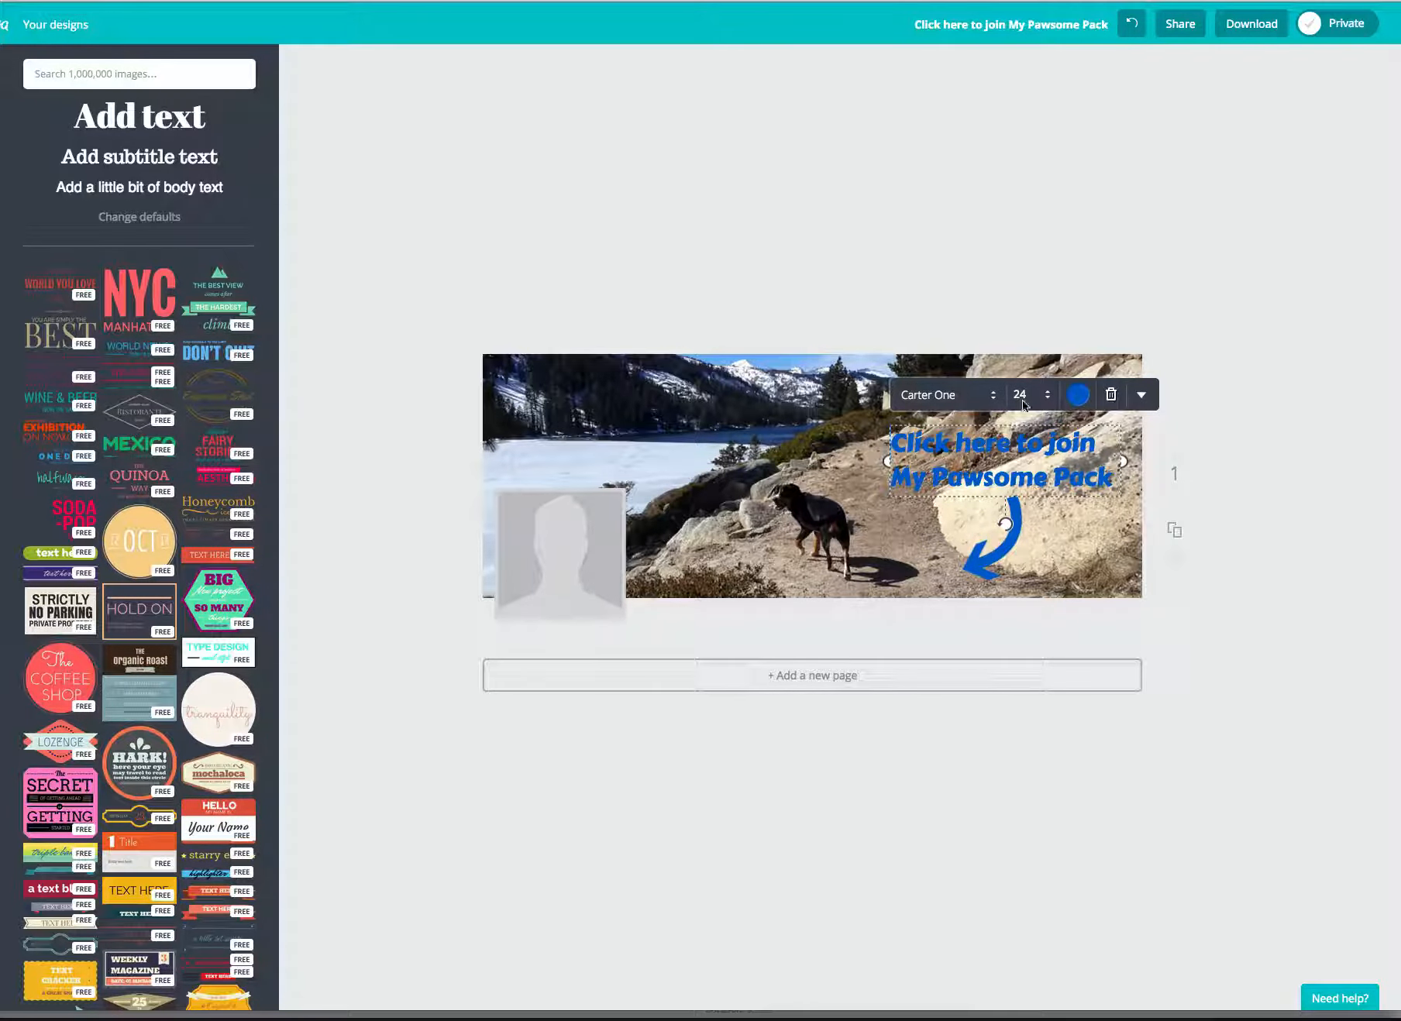
{"action": "left_click", "coordinate": [993, 396]}
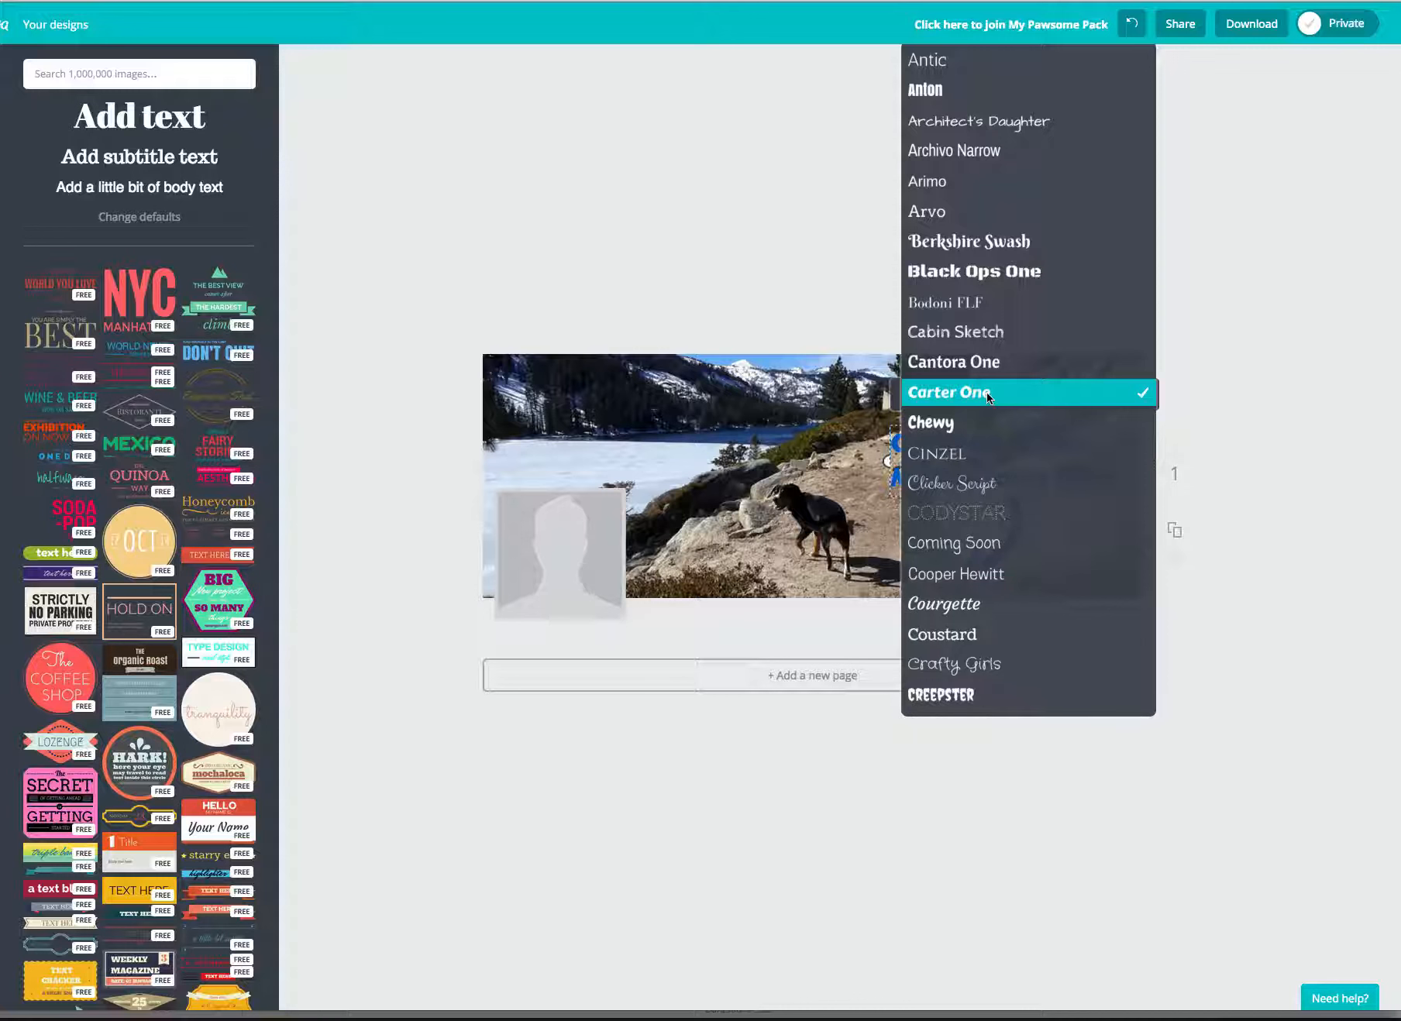
{"action": "left_click", "coordinate": [987, 394]}
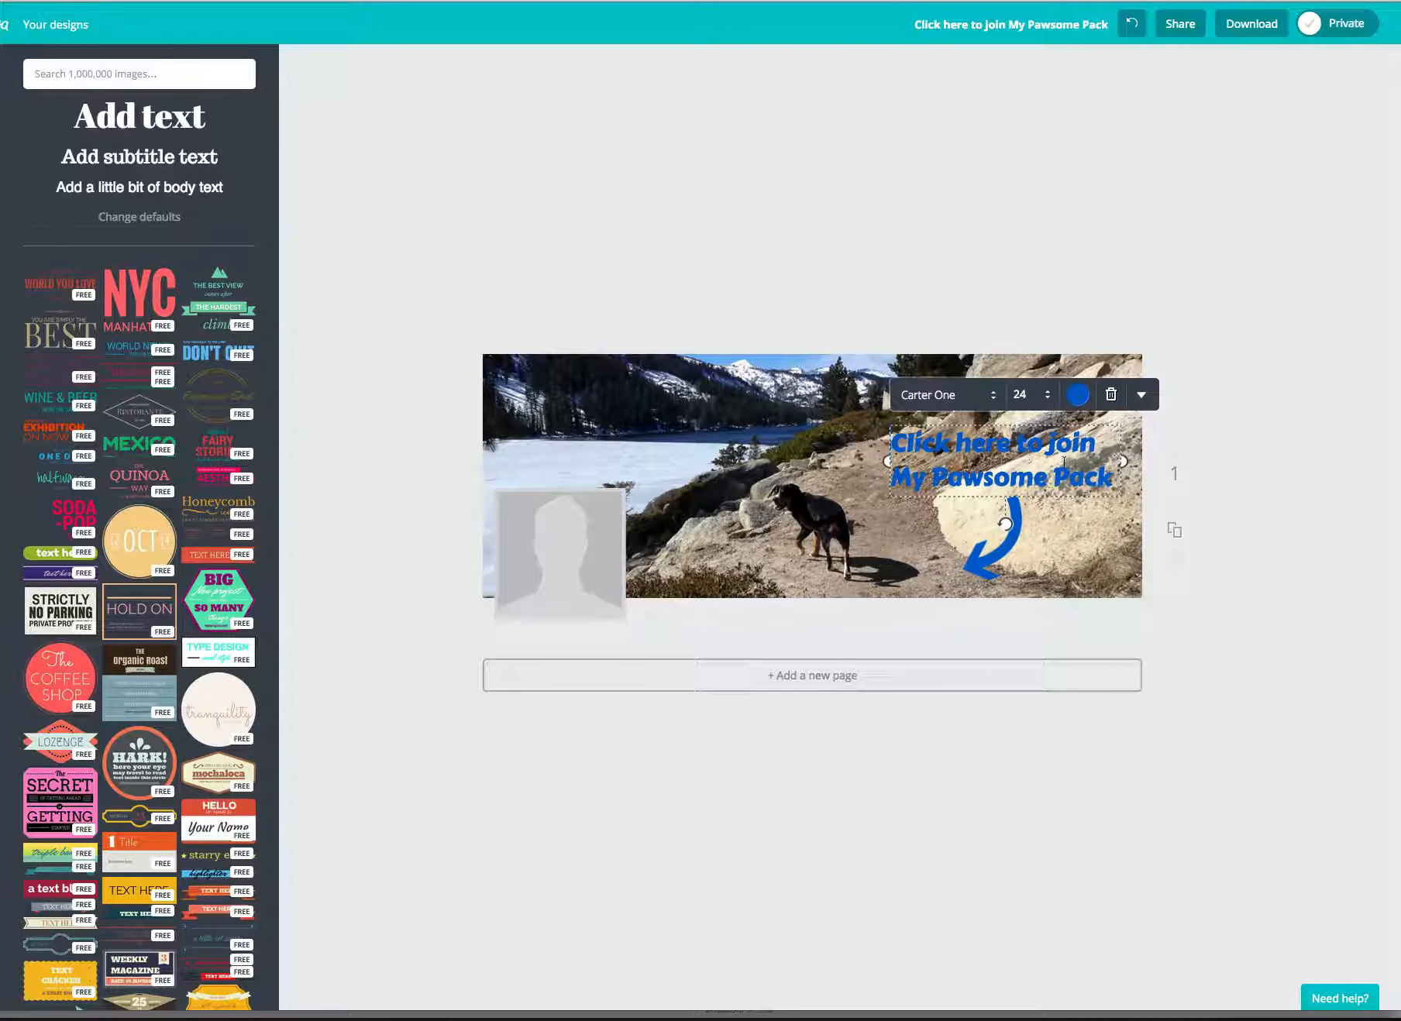
Step: Duplicate the blue caption and align the copy exactly over the original
{"action": "left_click", "coordinate": [1142, 396]}
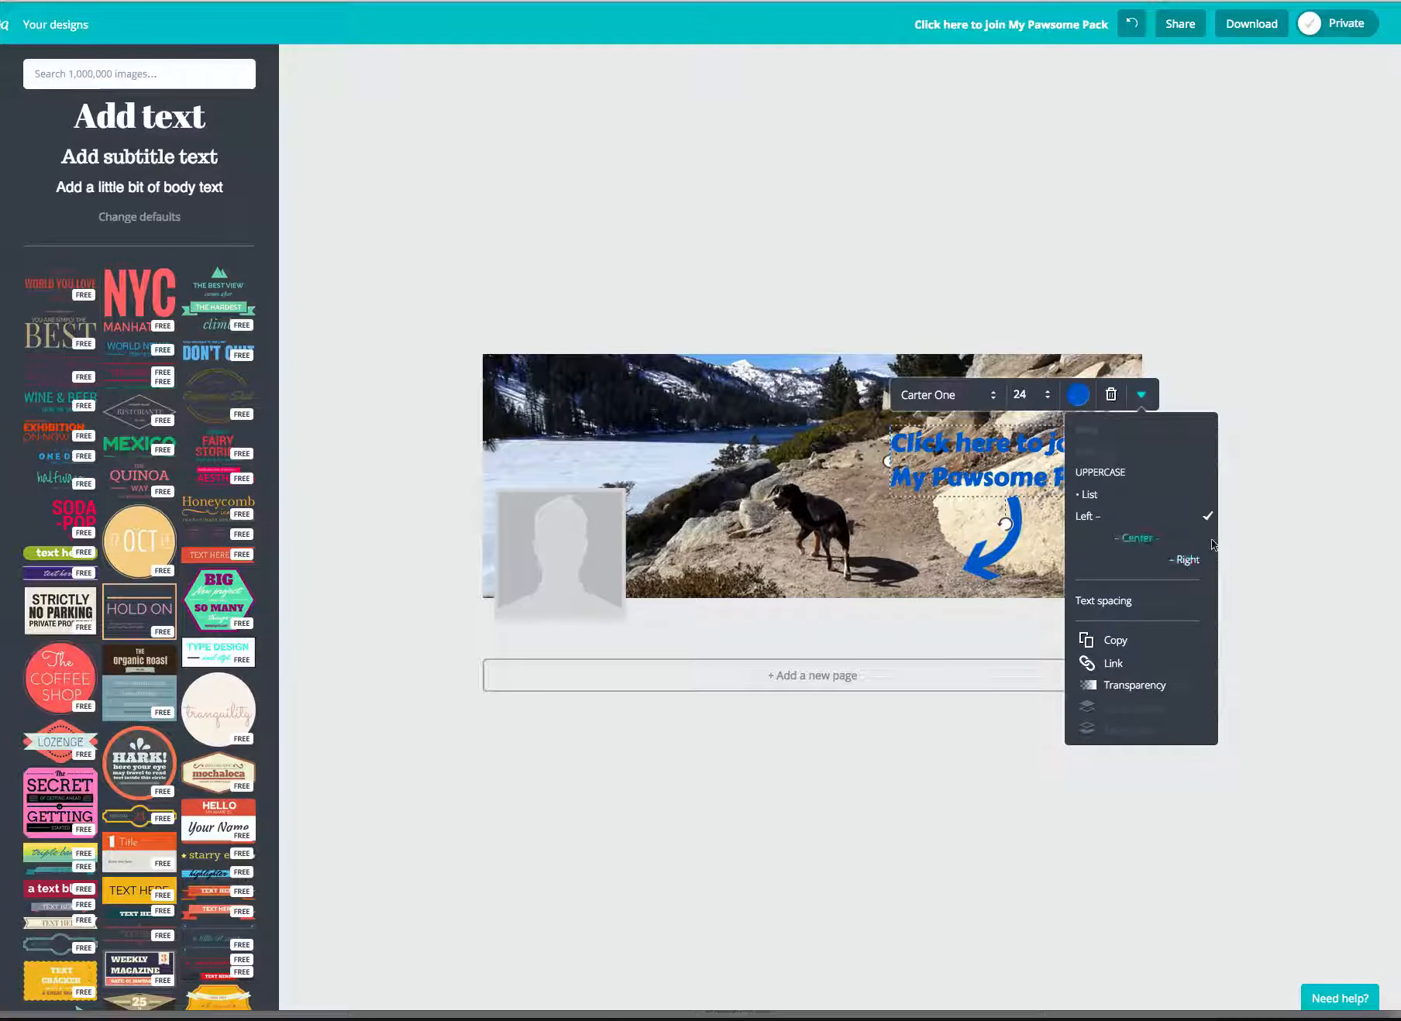
{"action": "left_click", "coordinate": [1263, 522]}
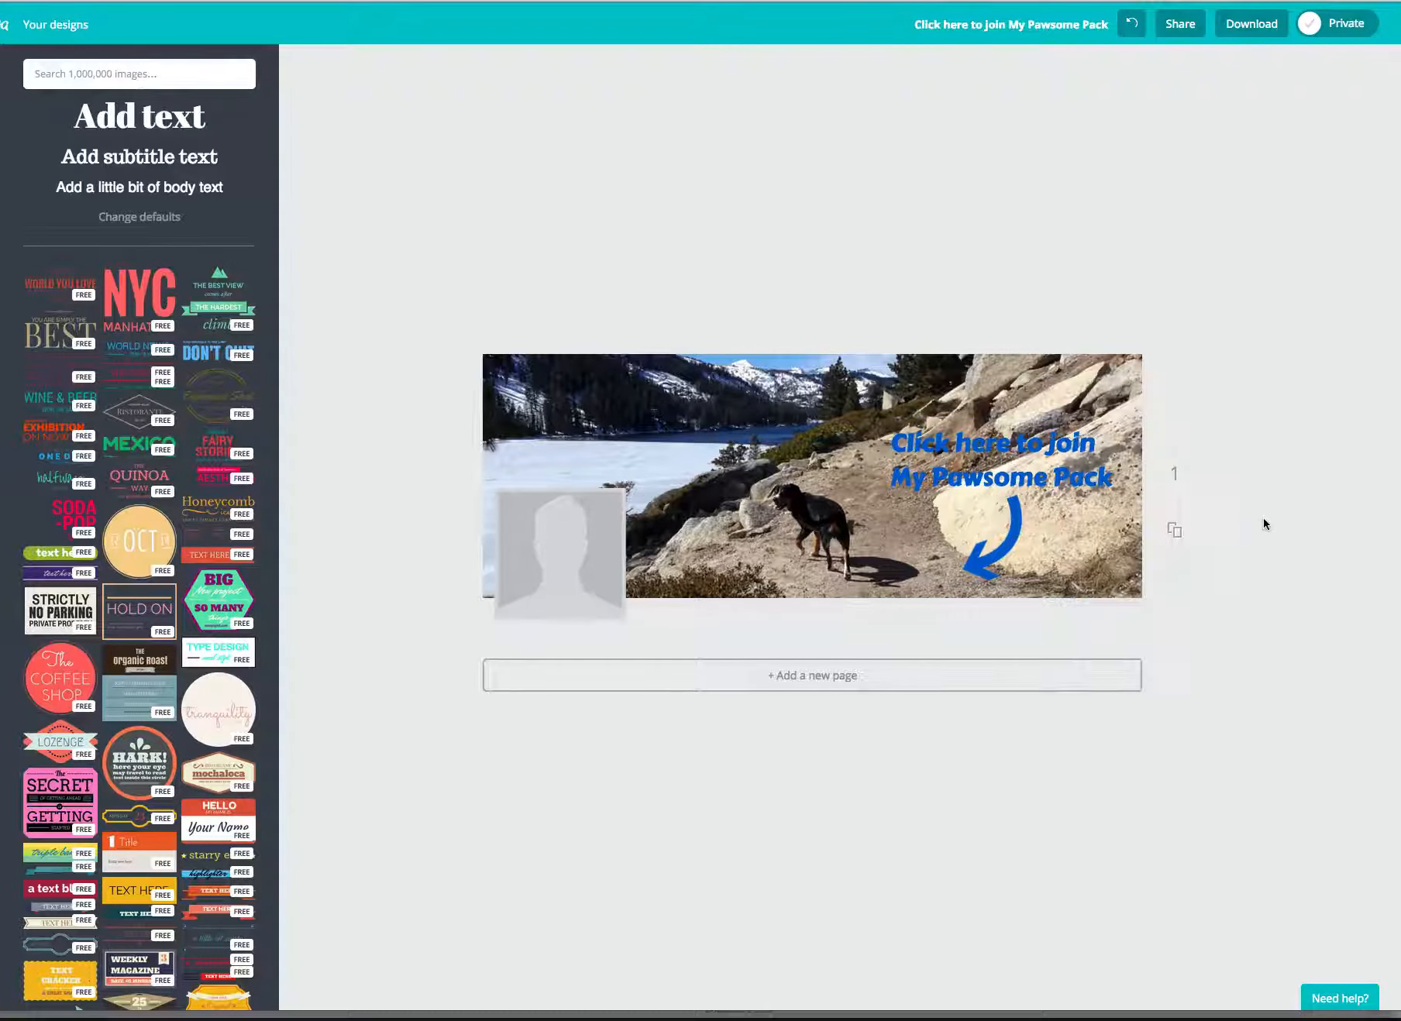
{"action": "left_click", "coordinate": [1042, 438]}
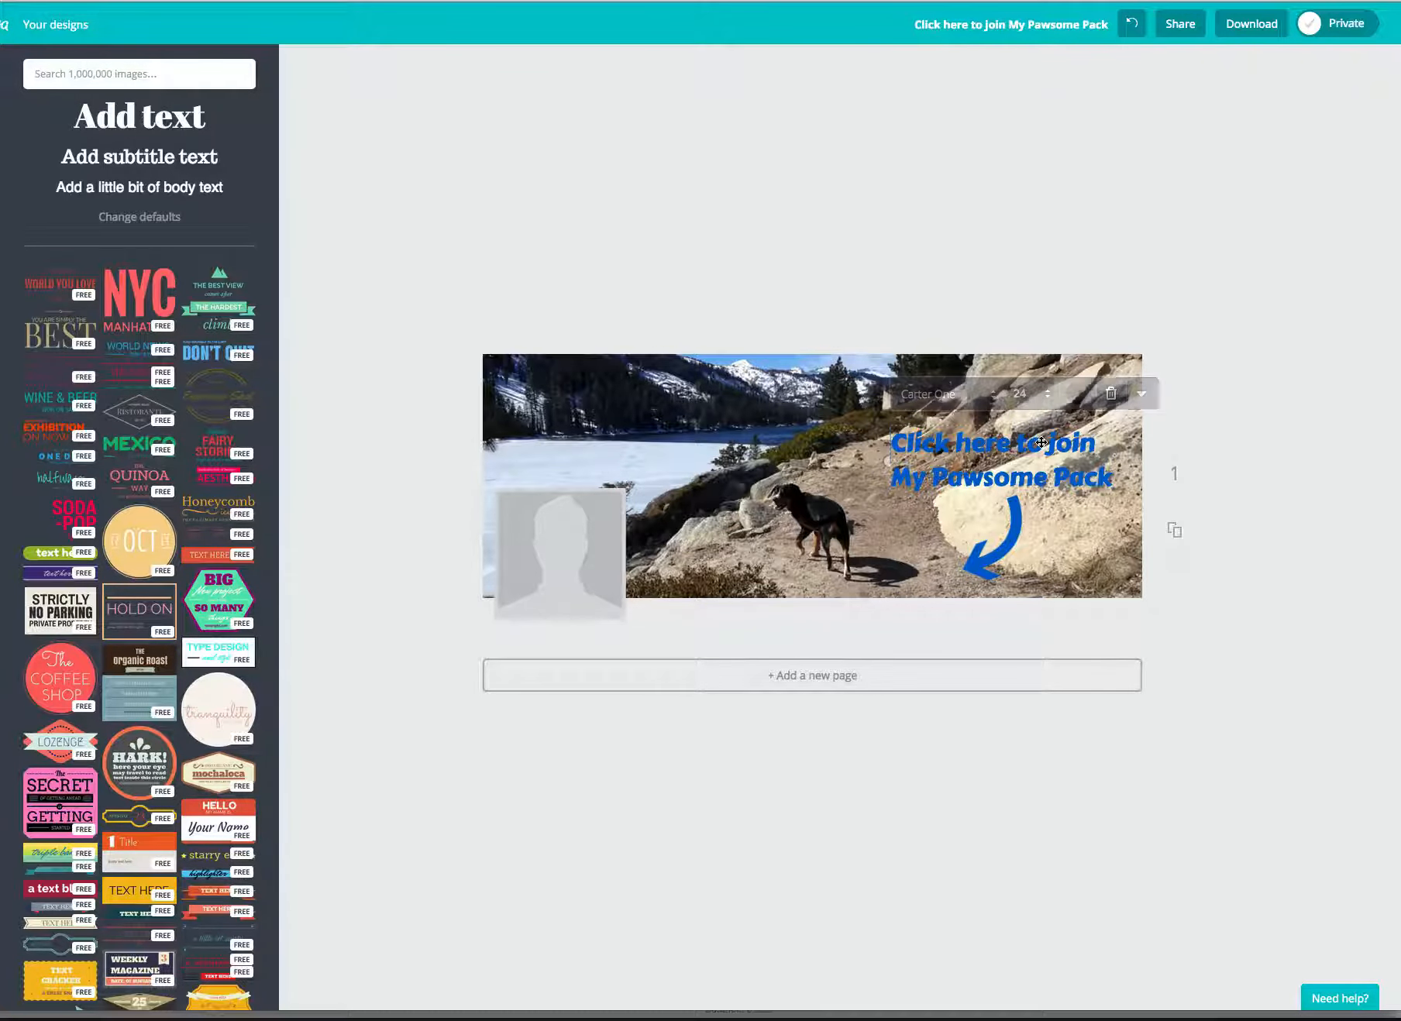
{"action": "left_click", "coordinate": [1144, 398]}
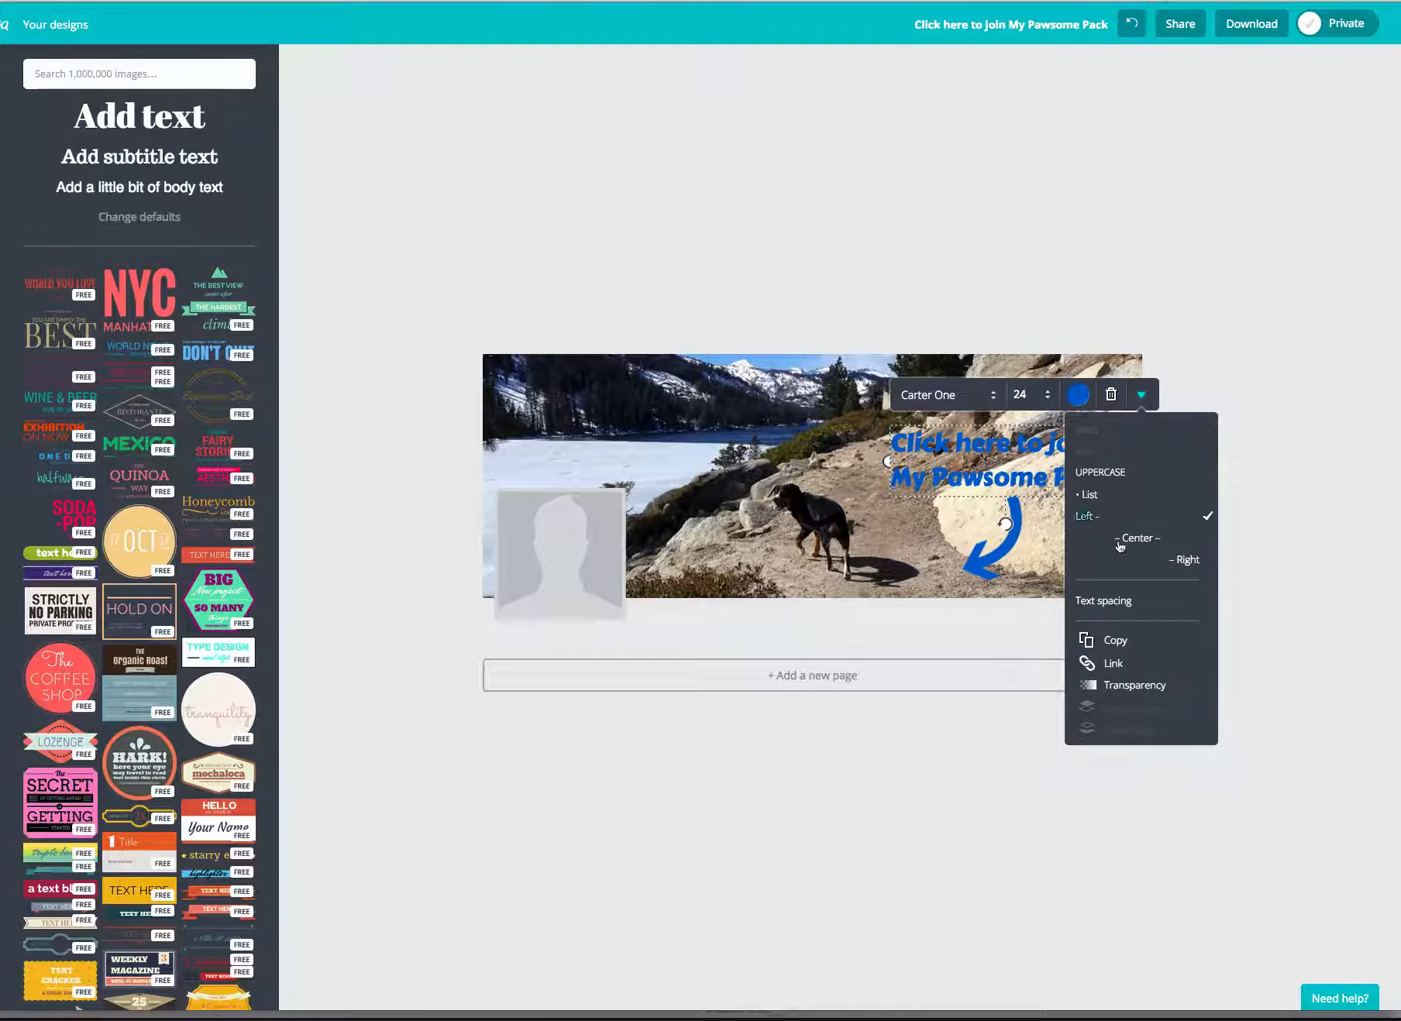
{"action": "left_click", "coordinate": [1111, 640]}
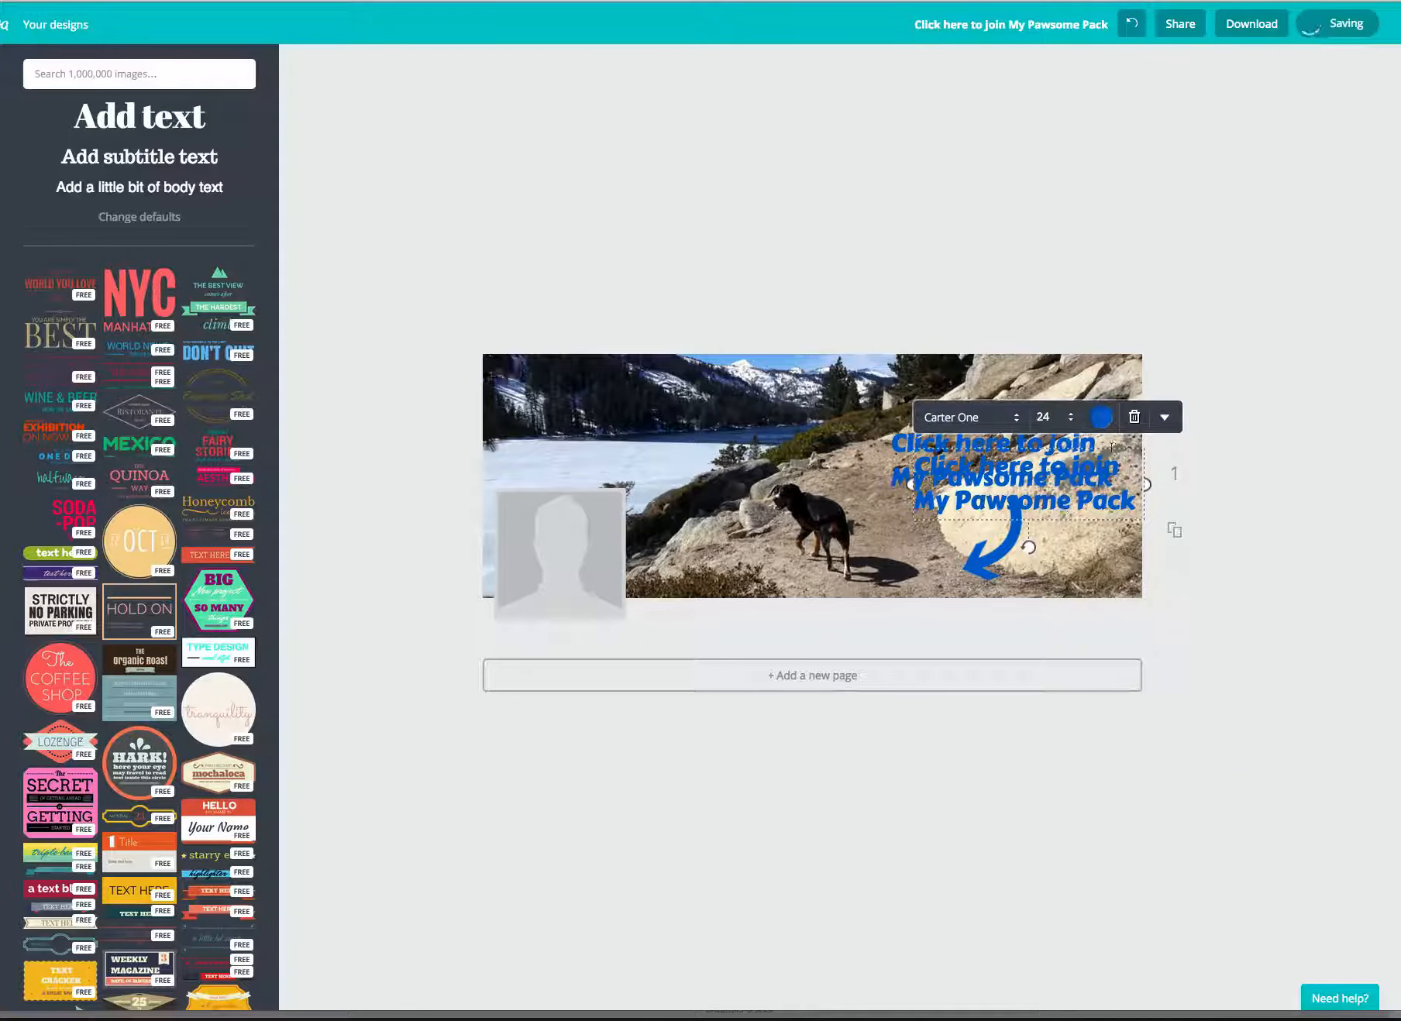
{"action": "left_click_drag", "start_coordinate": [1111, 448], "coordinate": [1086, 426]}
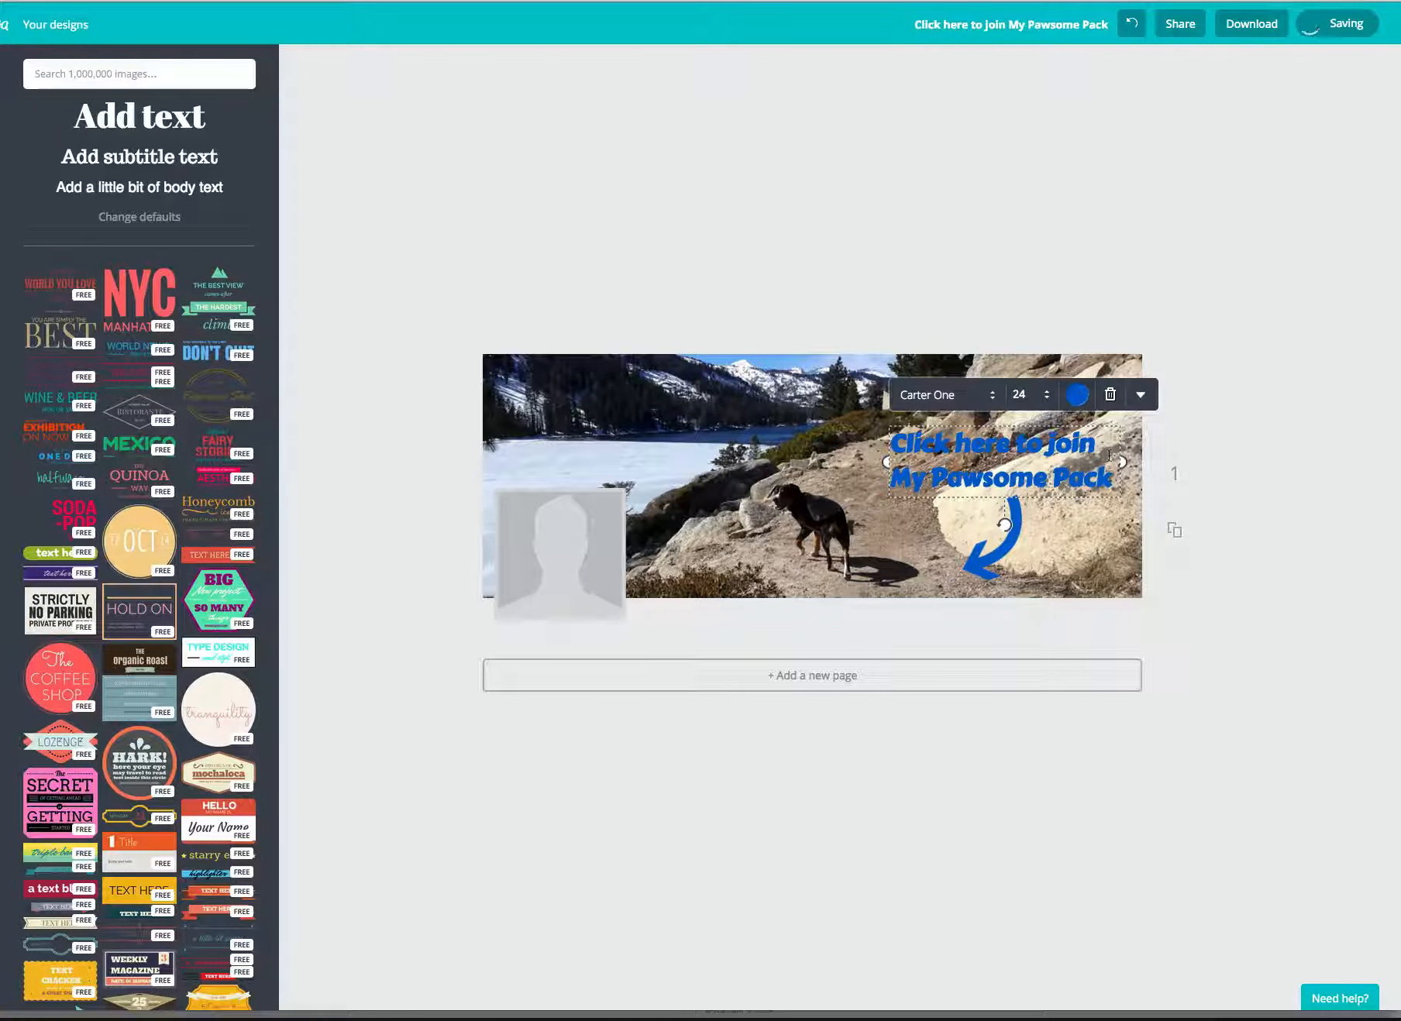
Step: Shift the front copy of the caption slightly down, recolour it white and deselect it
{"action": "left_click", "coordinate": [1236, 449]}
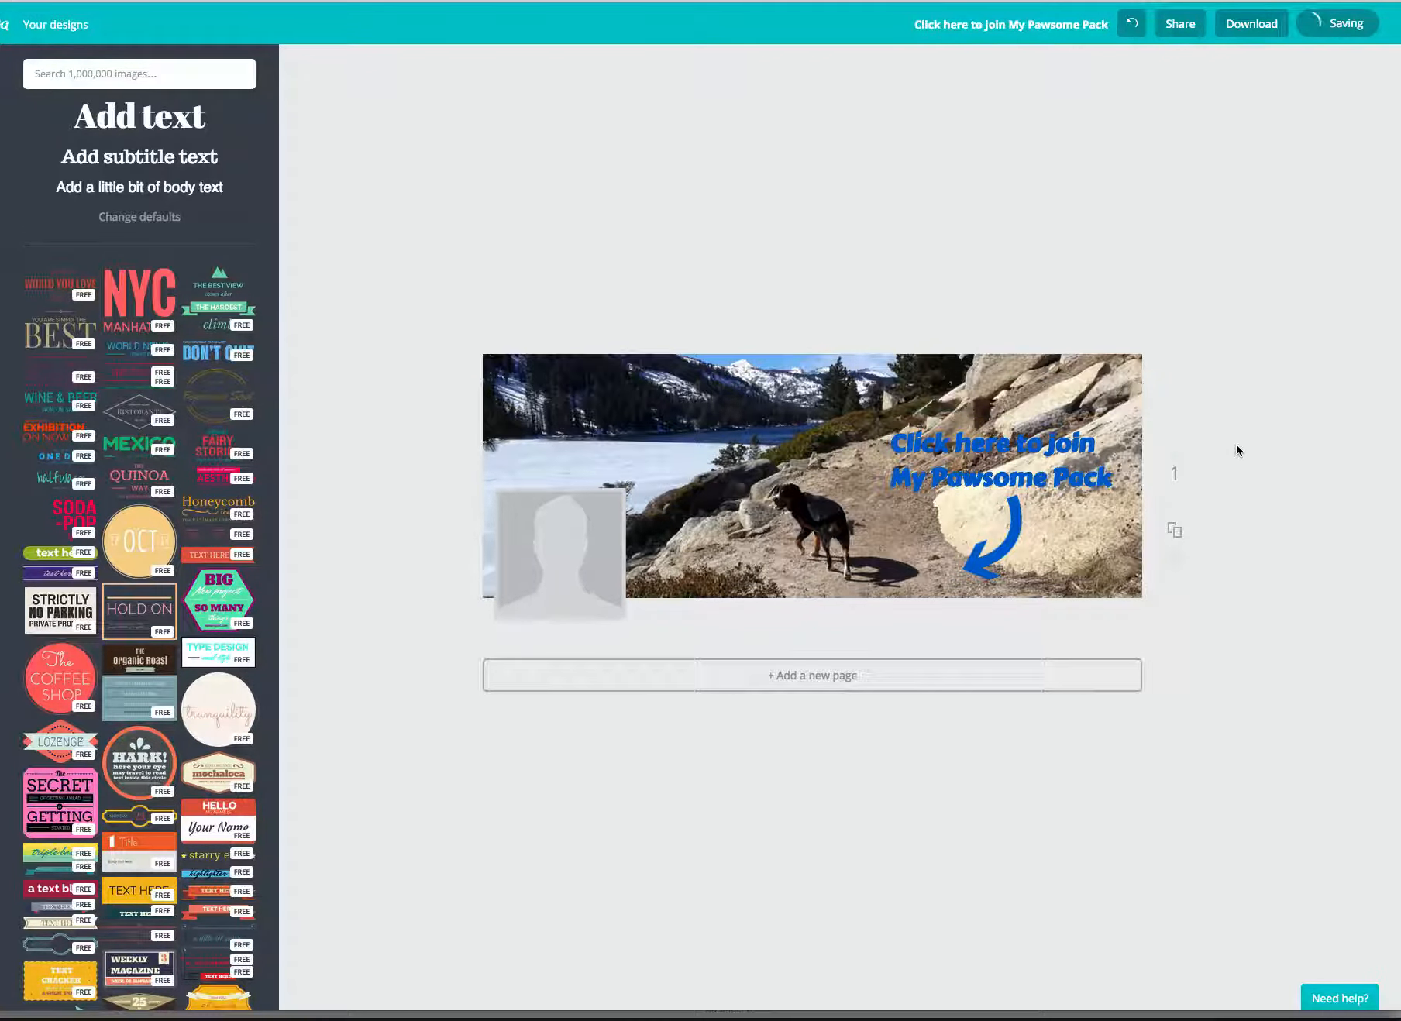
{"action": "left_click", "coordinate": [1055, 437]}
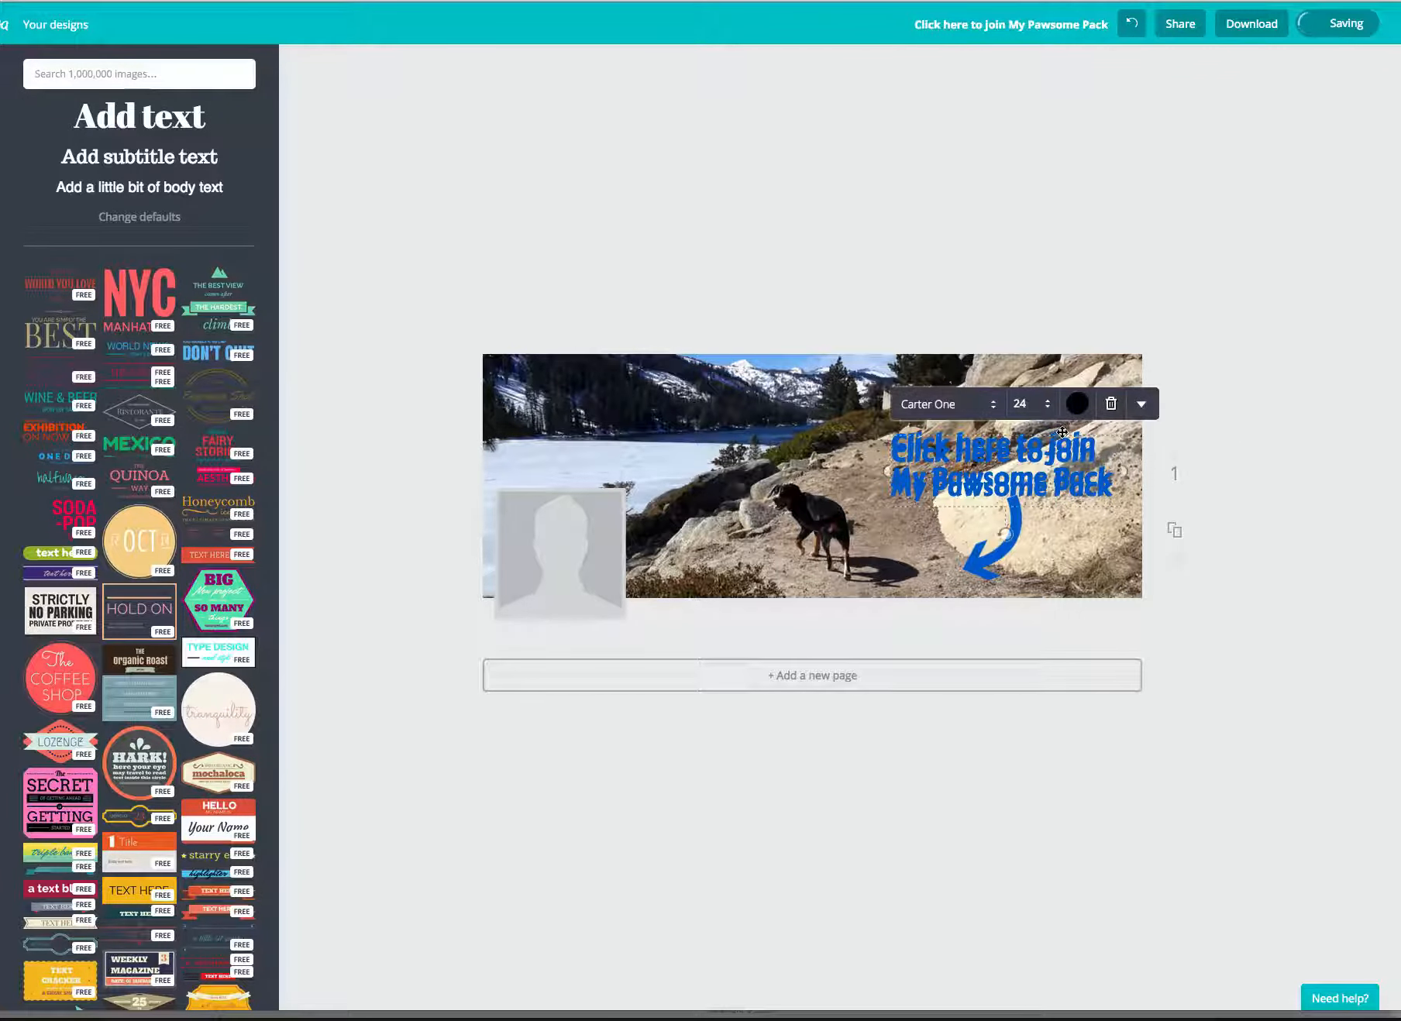
{"action": "left_click", "coordinate": [1225, 436]}
{"action": "left_click", "coordinate": [1076, 437]}
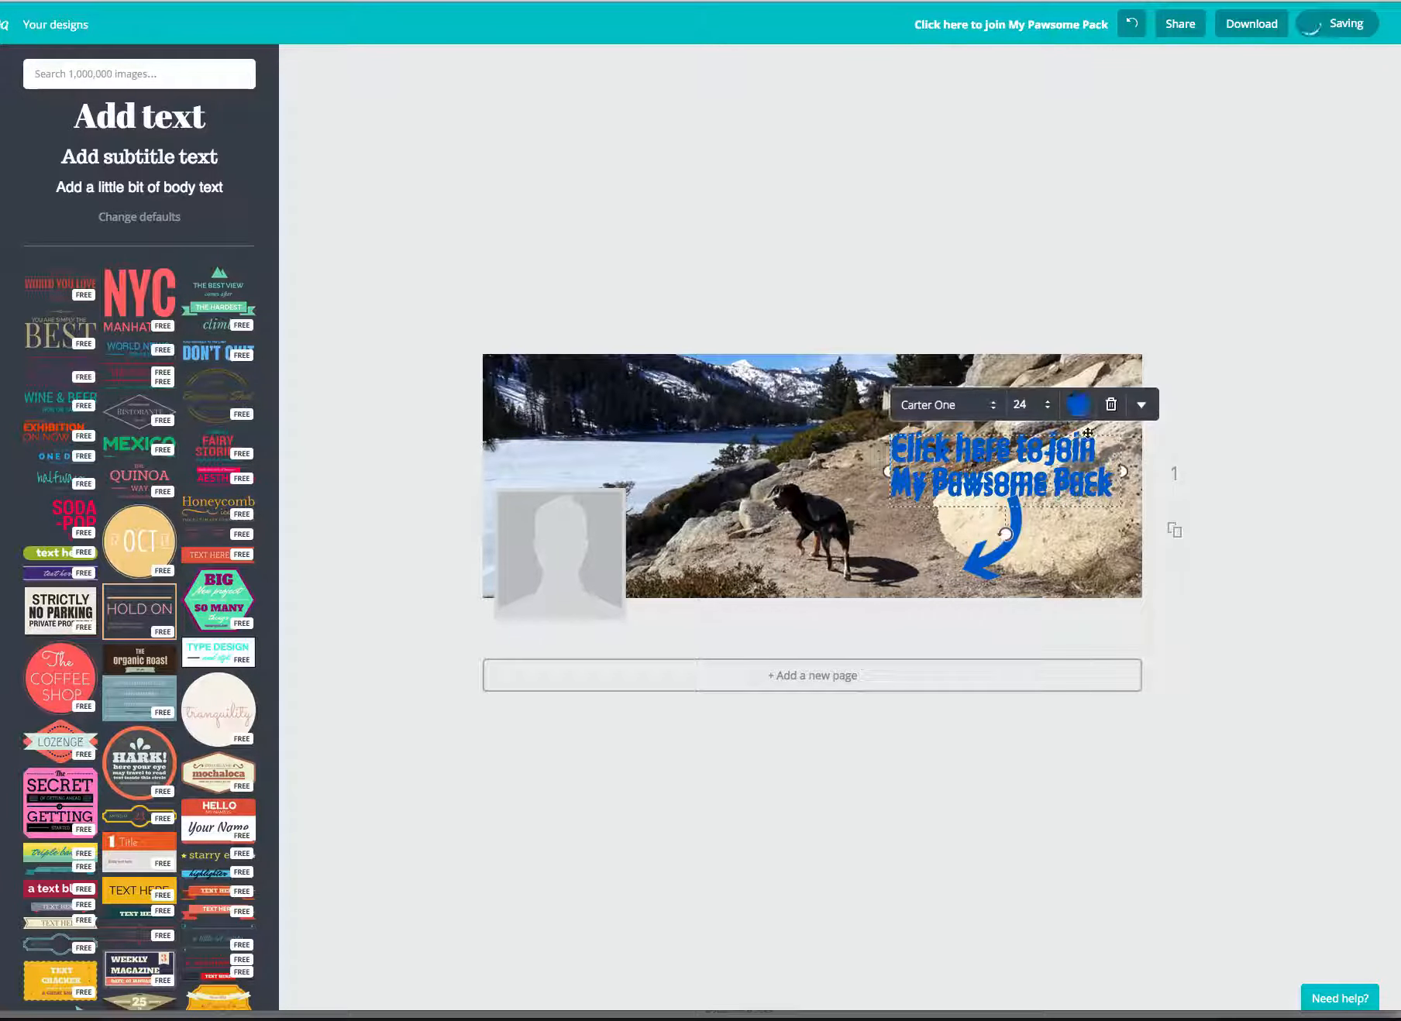
{"action": "left_click", "coordinate": [1077, 405]}
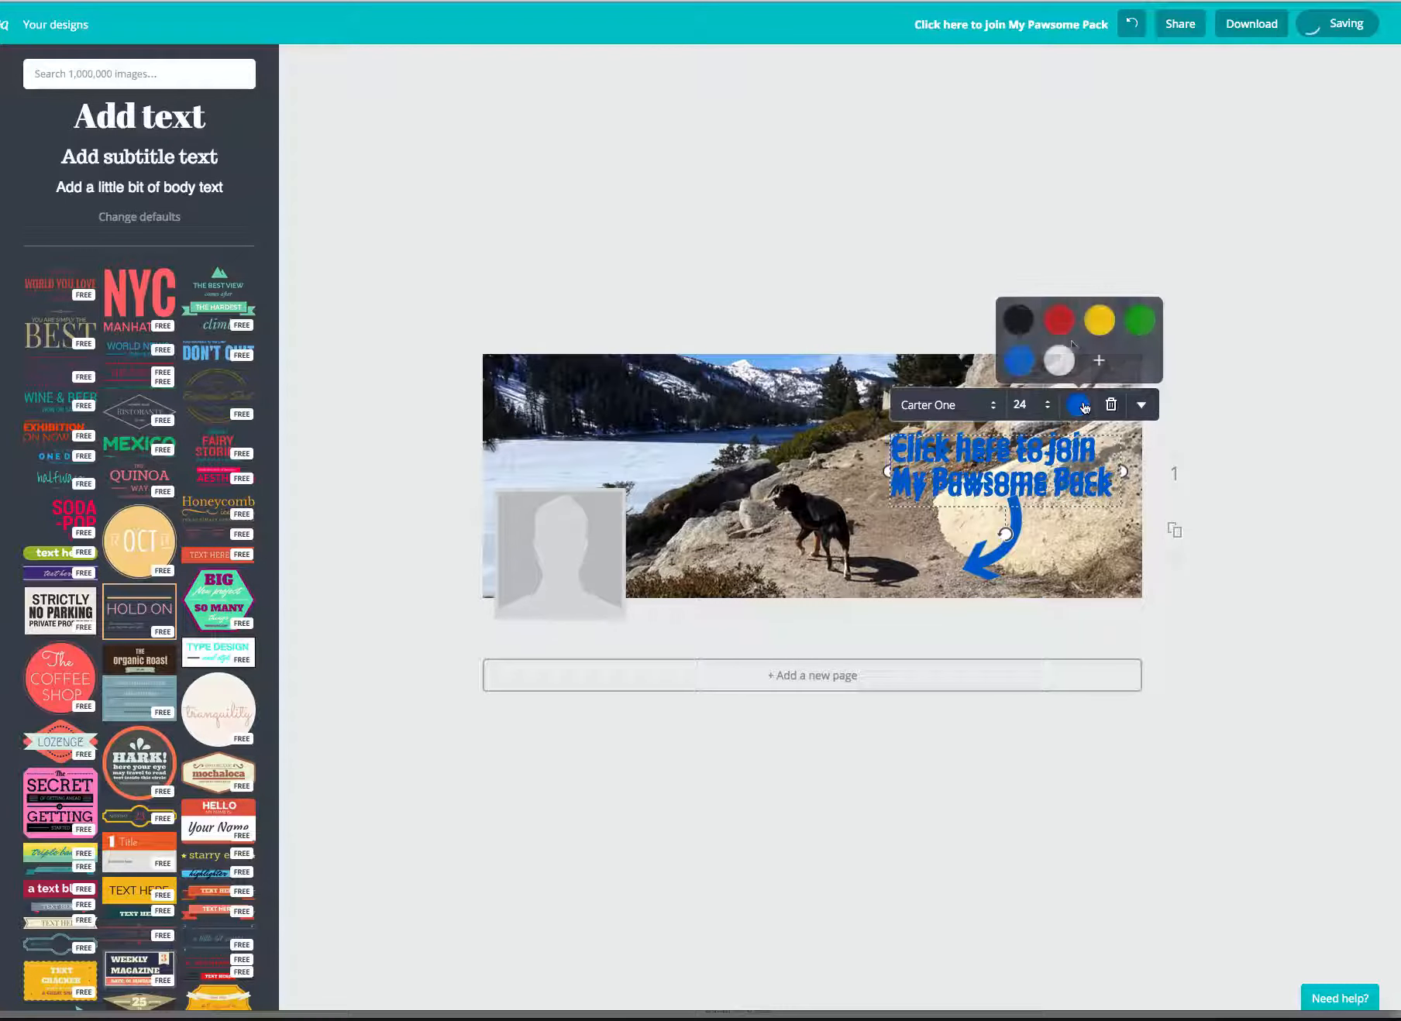
{"action": "left_click", "coordinate": [1058, 360]}
{"action": "left_click", "coordinate": [1268, 372]}
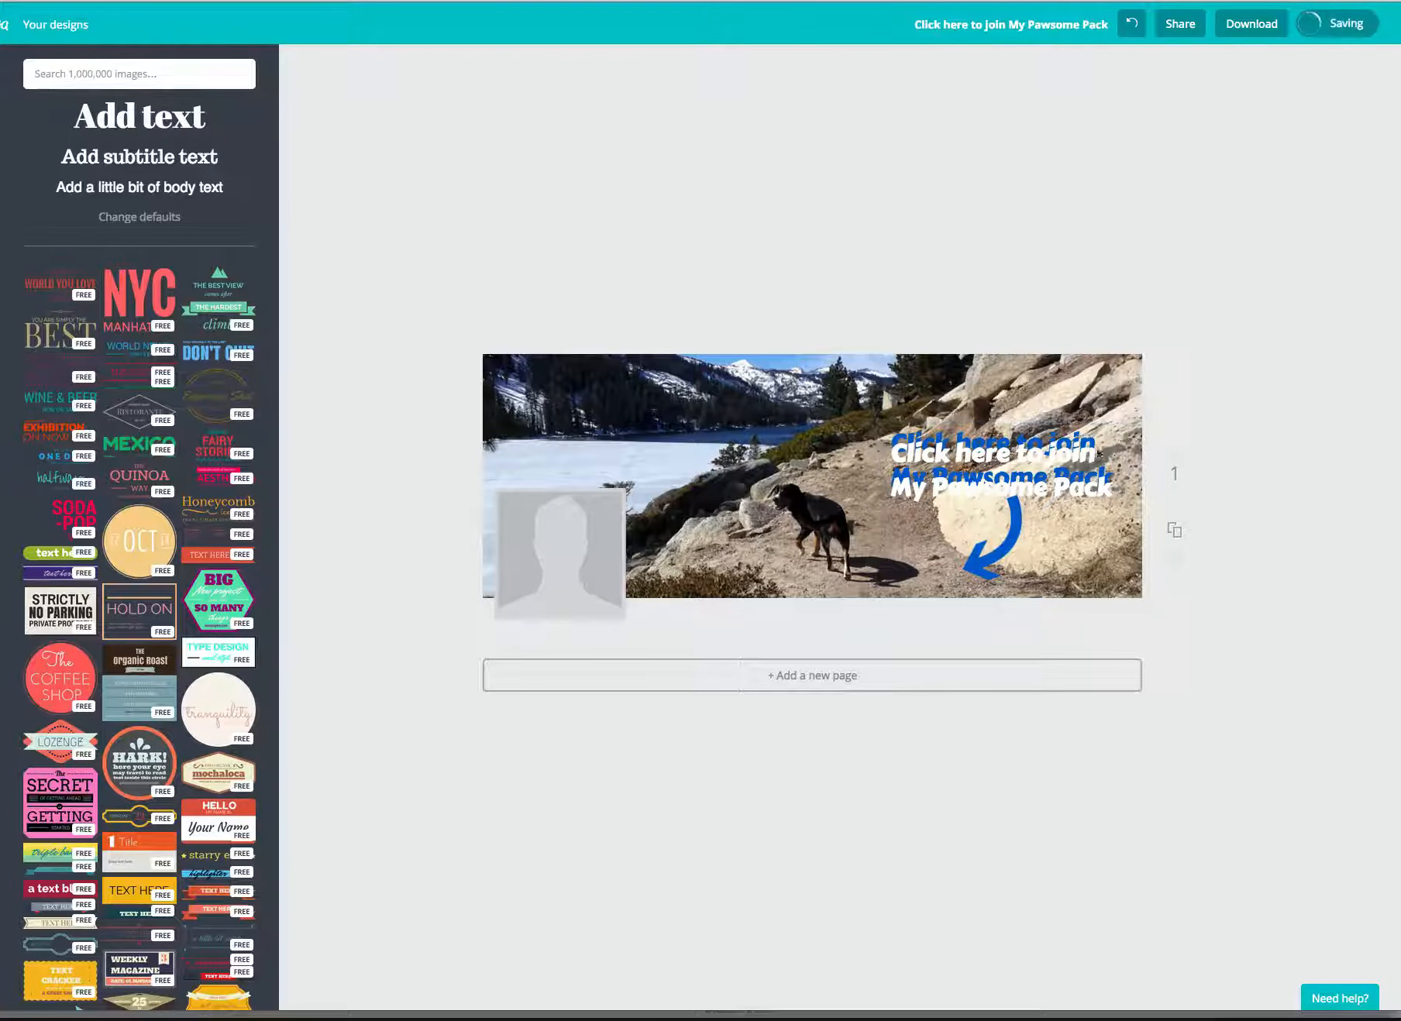
Step: Place the white caption over the blue one, offset slightly up and left so the blue copy forms a drop shadow
{"action": "left_click", "coordinate": [1075, 453]}
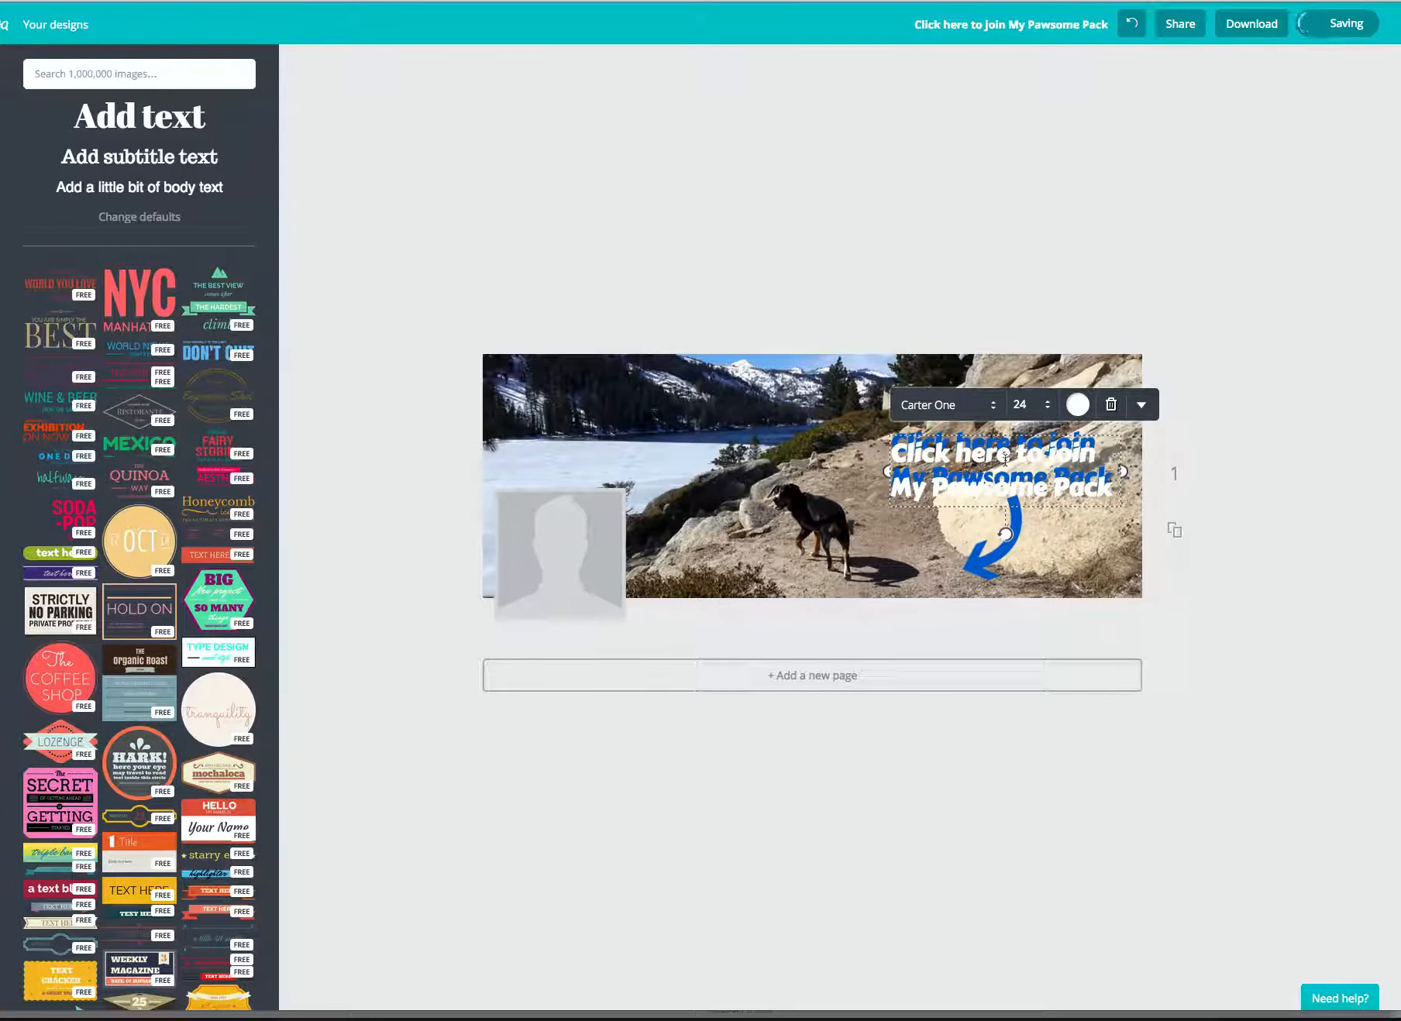
{"action": "left_click", "coordinate": [1310, 429]}
{"action": "left_click_drag", "start_coordinate": [1105, 444], "coordinate": [1087, 447]}
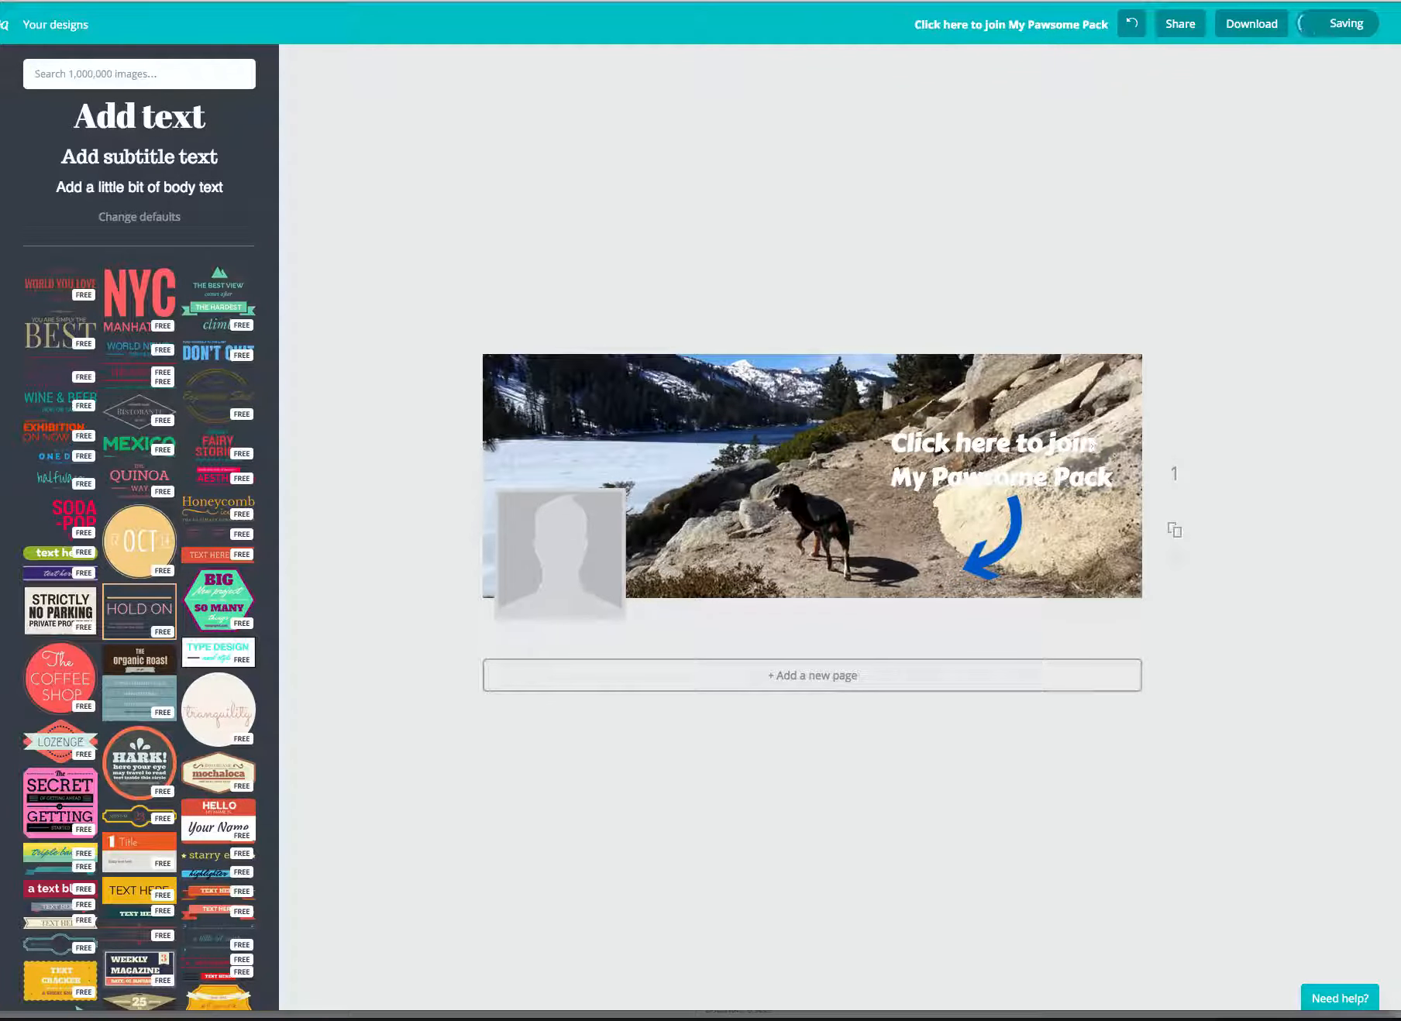
{"action": "left_click", "coordinate": [1076, 445]}
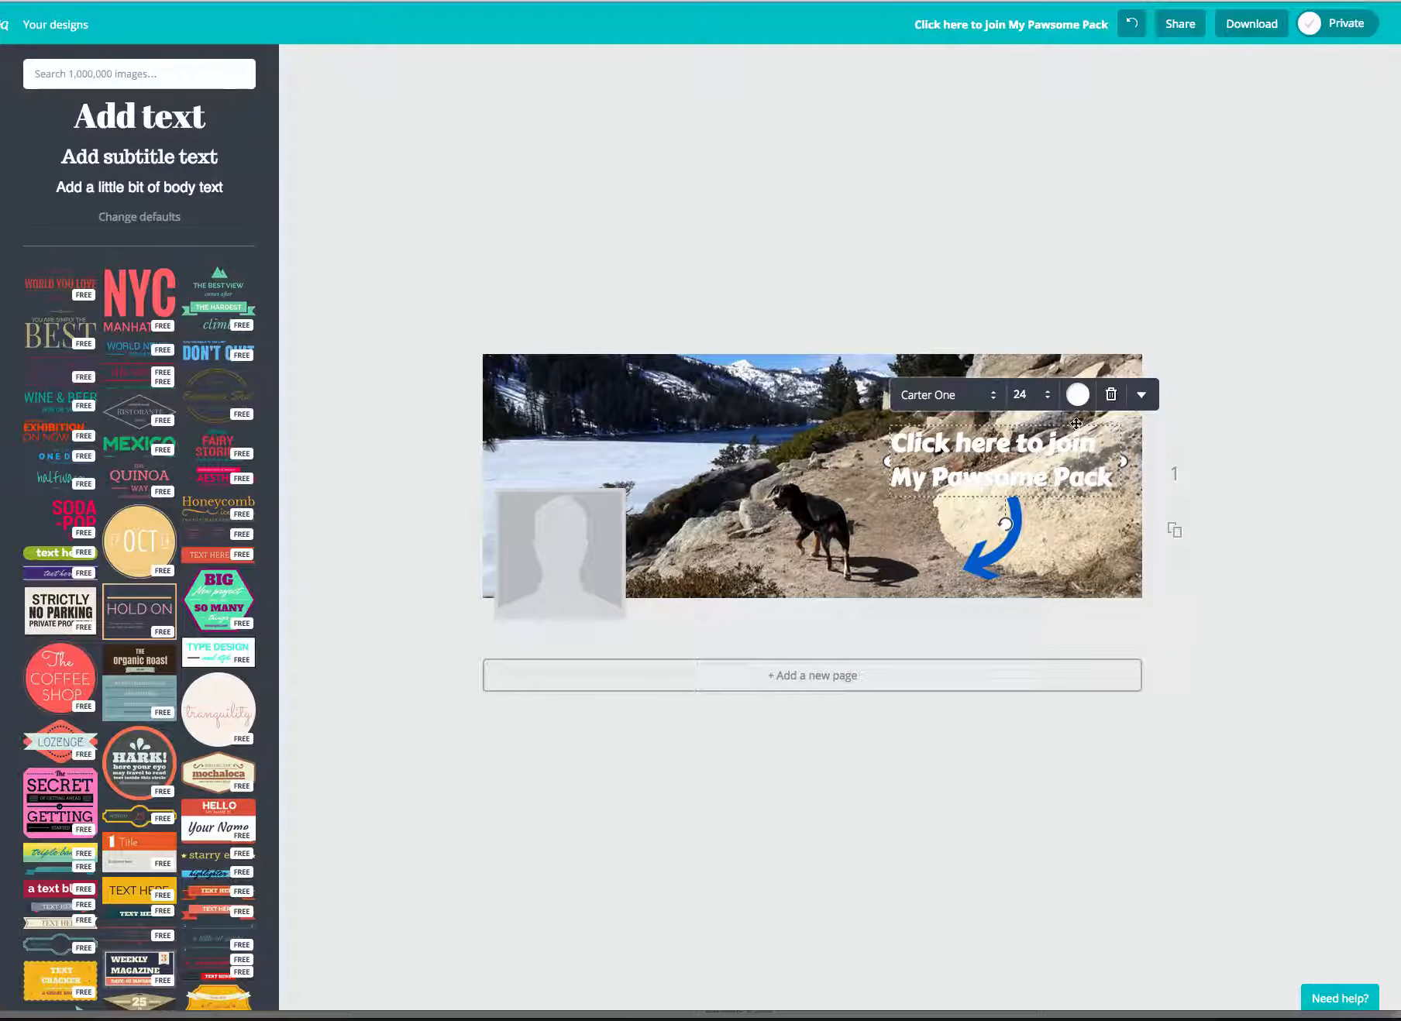
{"action": "left_click_drag", "start_coordinate": [1073, 423], "coordinate": [1072, 423]}
{"action": "left_click_drag", "start_coordinate": [1069, 424], "coordinate": [1068, 427]}
{"action": "left_click", "coordinate": [1258, 433]}
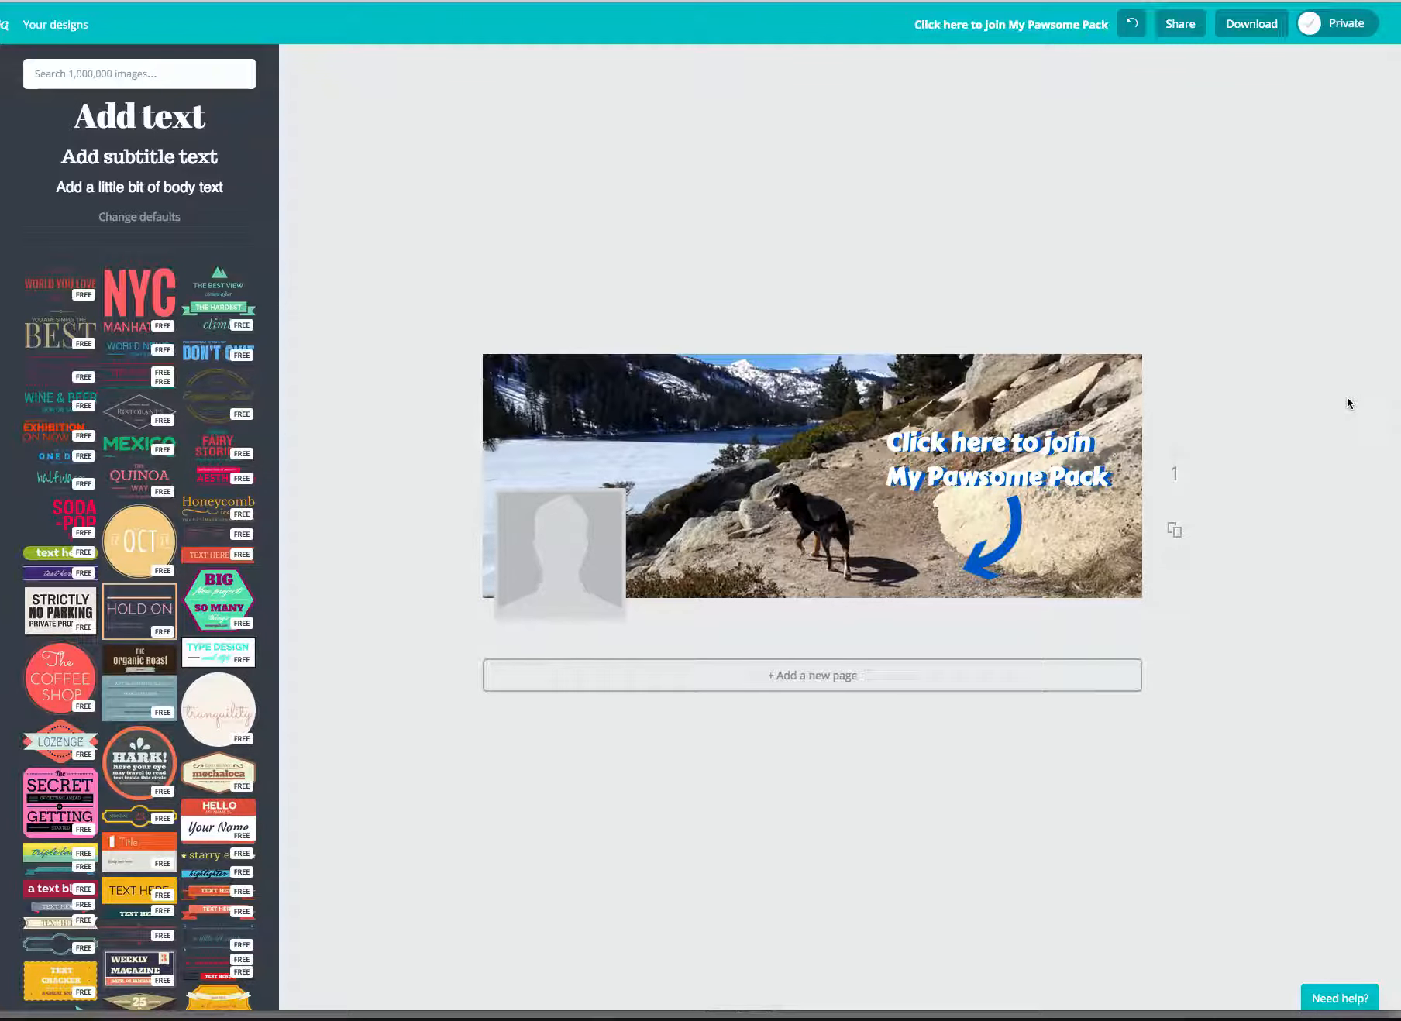
Step: Download the finished cover design as an image
{"action": "left_click", "coordinate": [1250, 25]}
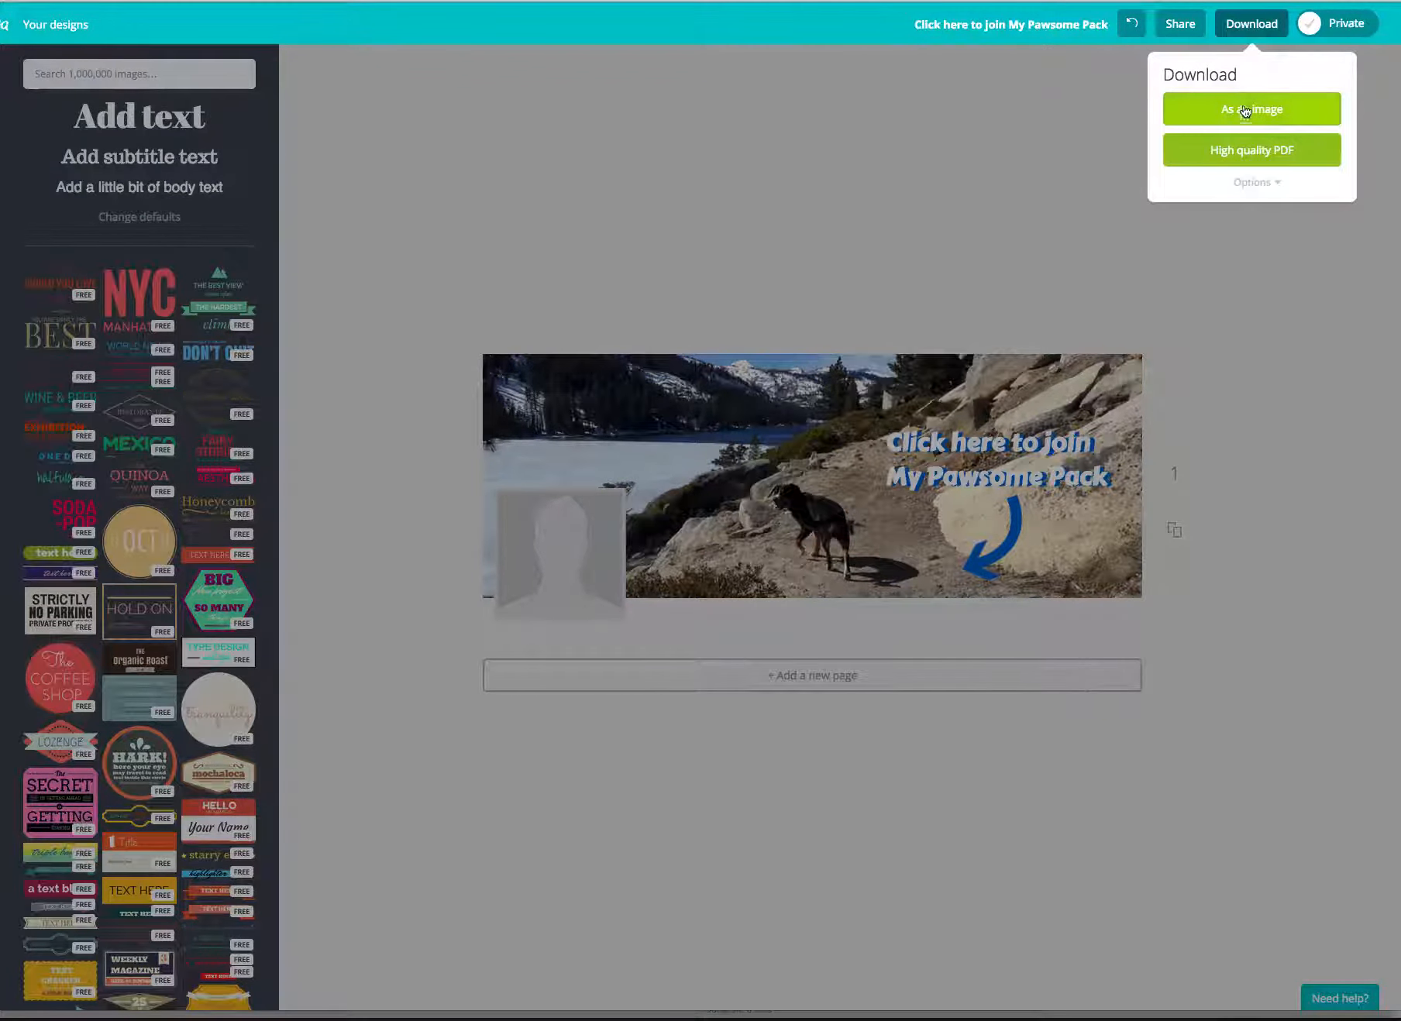
{"action": "left_click", "coordinate": [1246, 112]}
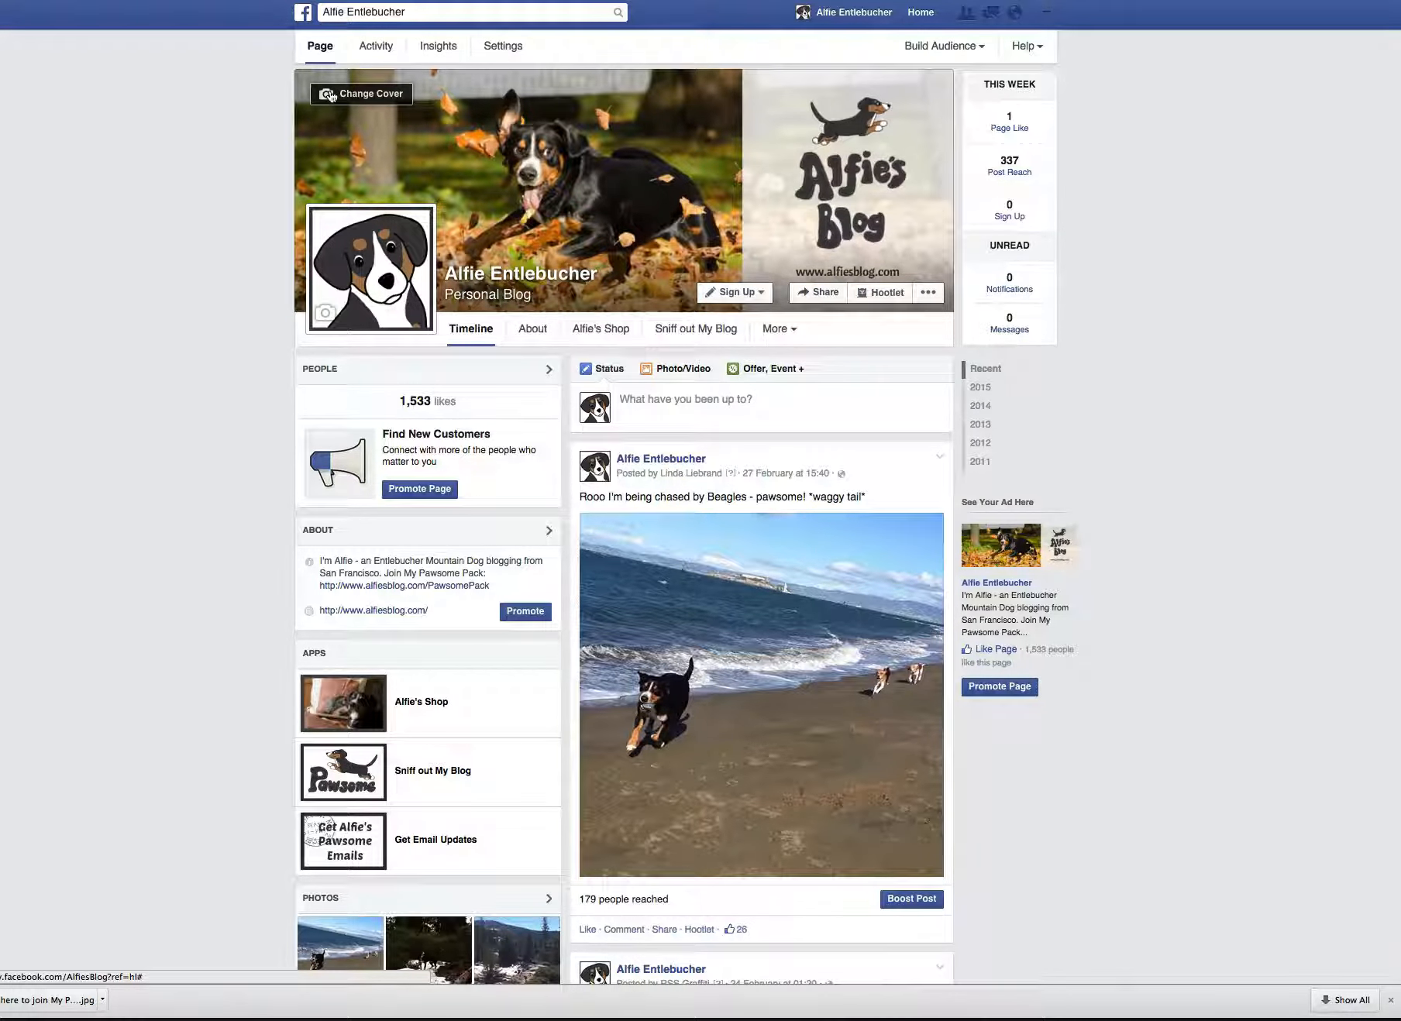
{"action": "left_click", "coordinate": [330, 96]}
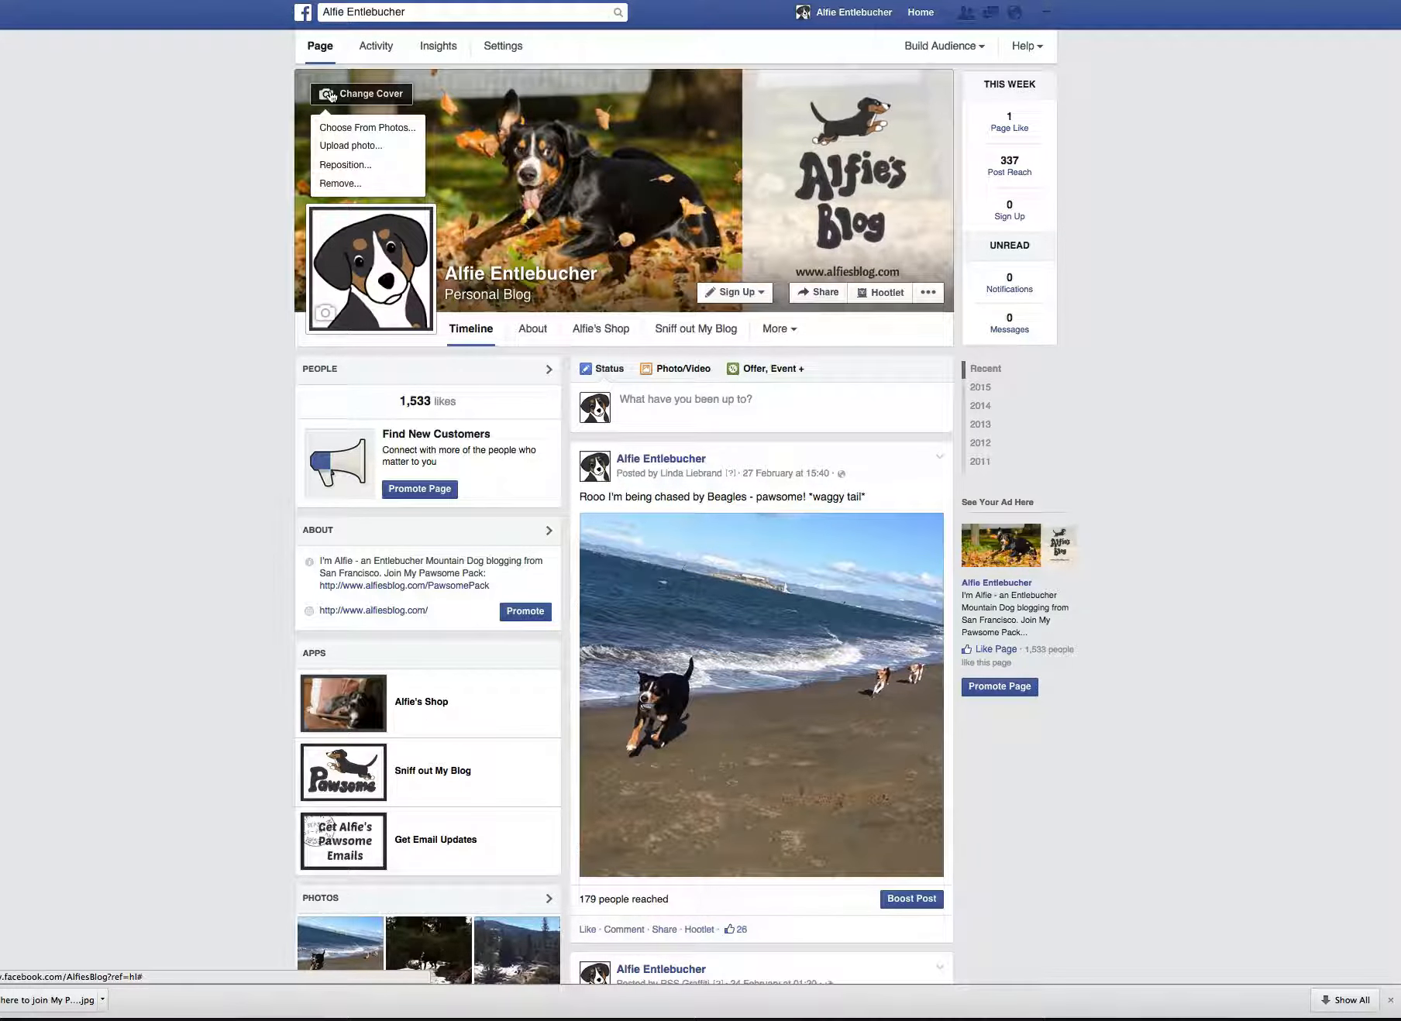
{"action": "left_click", "coordinate": [346, 130]}
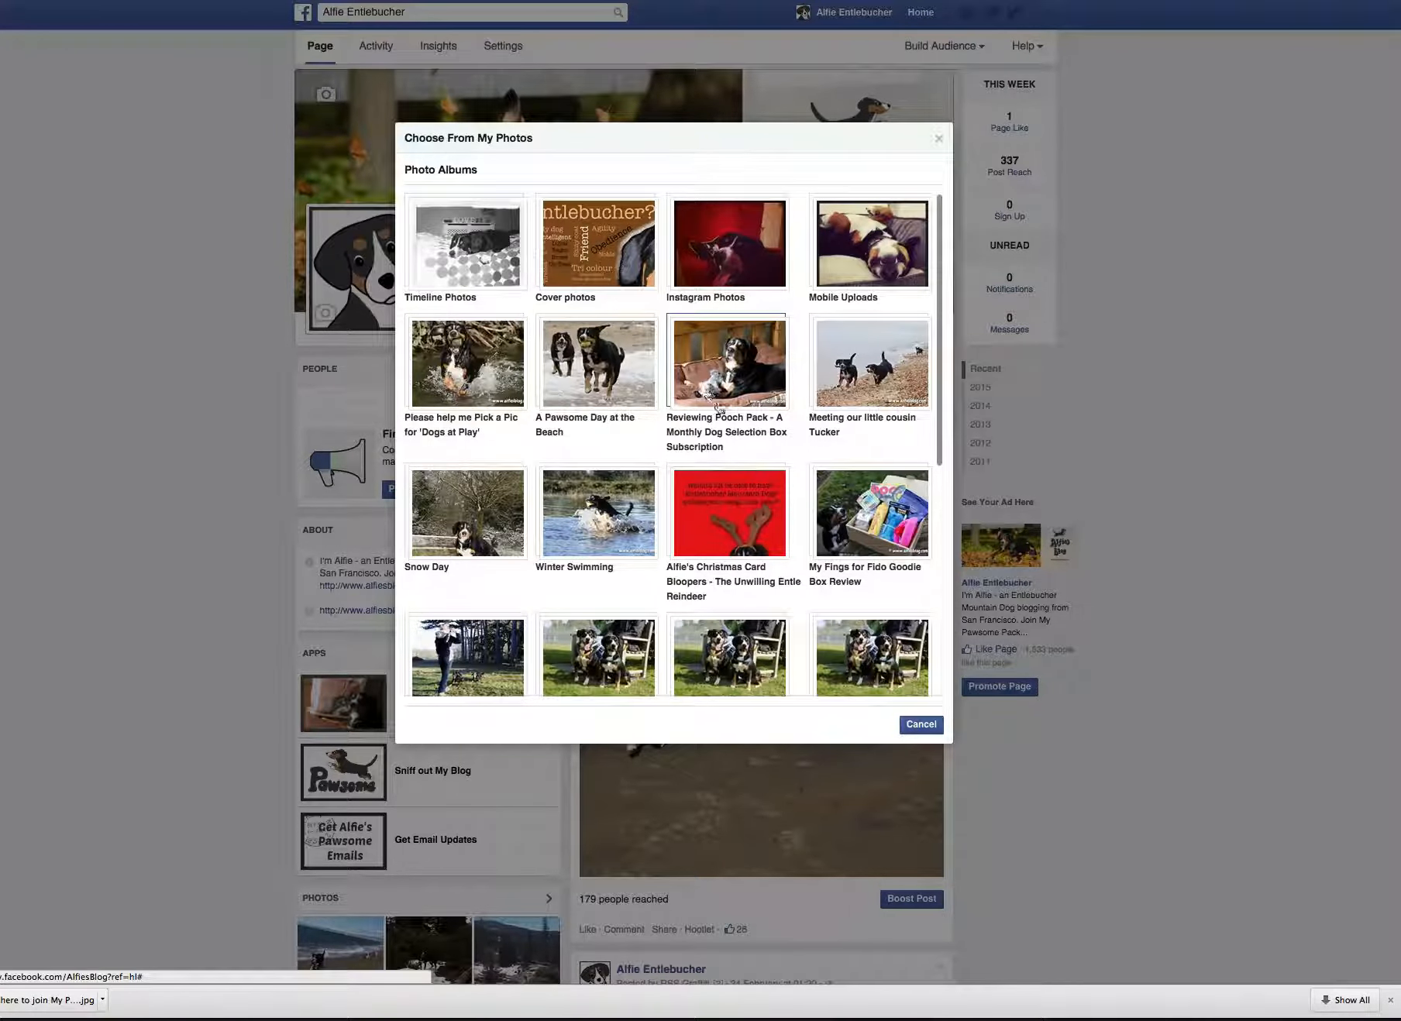
{"action": "left_click", "coordinate": [914, 724]}
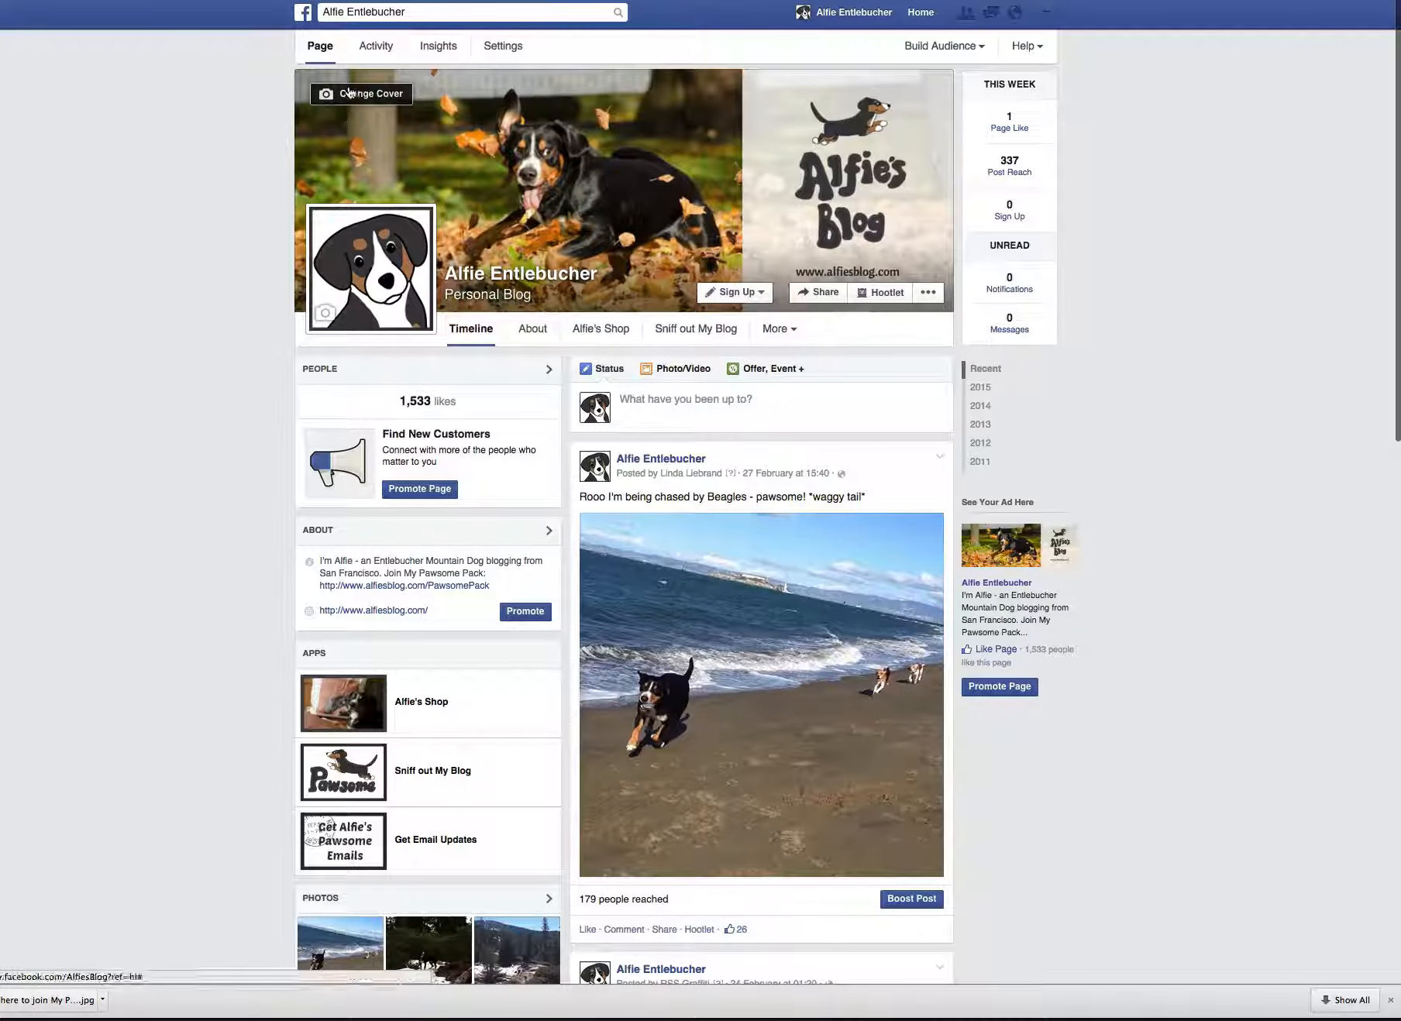
Step: Upload "Click here to join My Pawsome Pack.jpg" from the Downloads folder as the Facebook page's new cover photo
{"action": "left_click", "coordinate": [351, 94]}
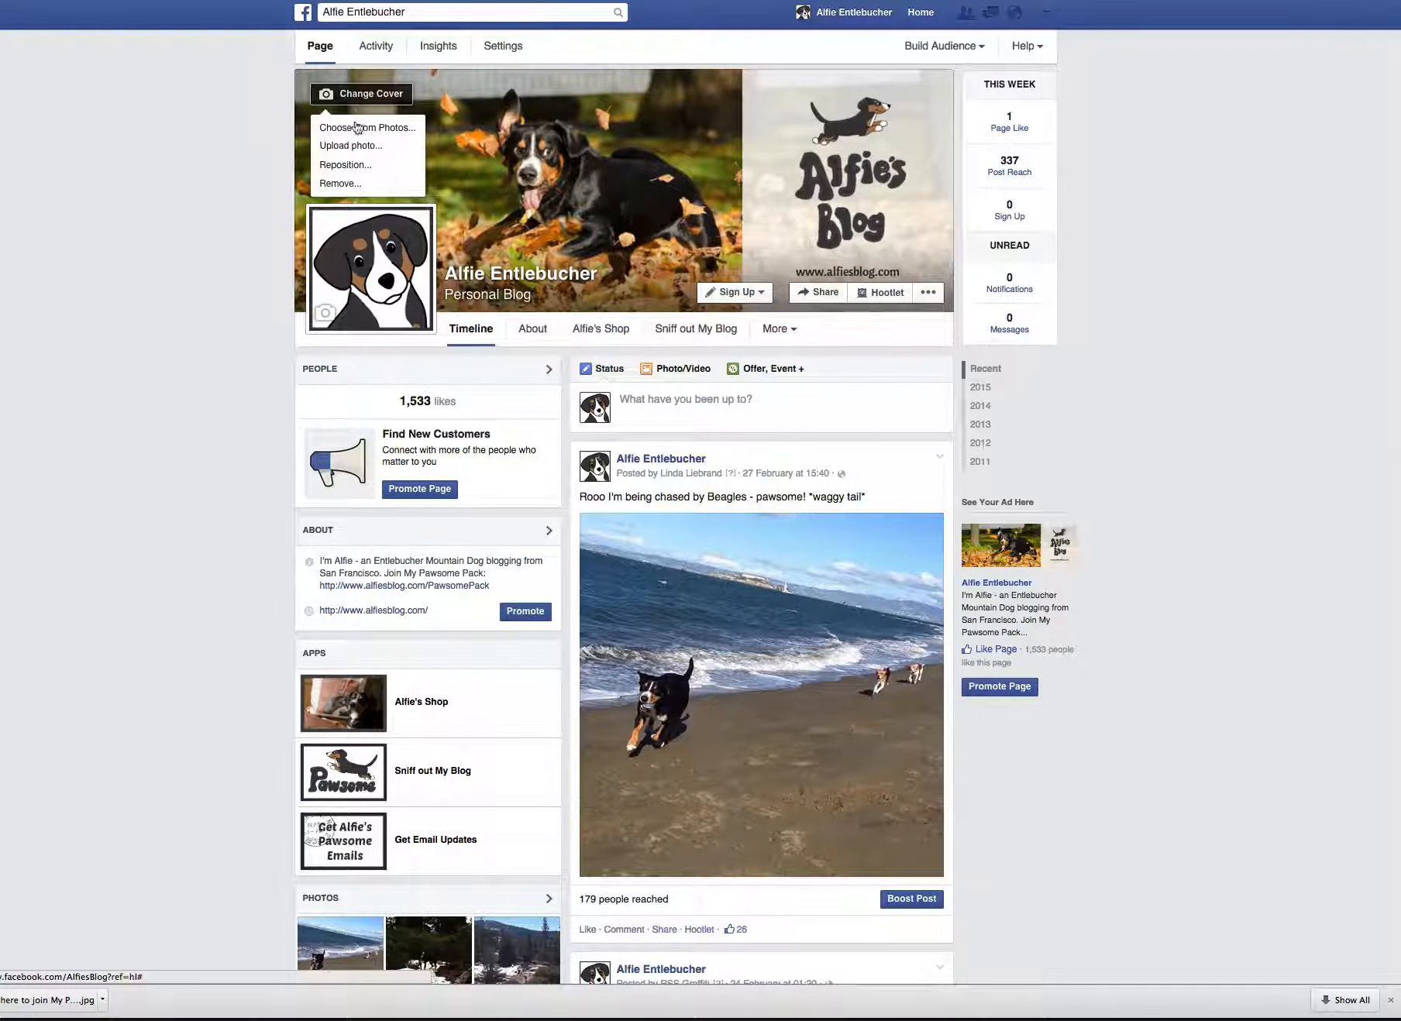
{"action": "left_click", "coordinate": [349, 147]}
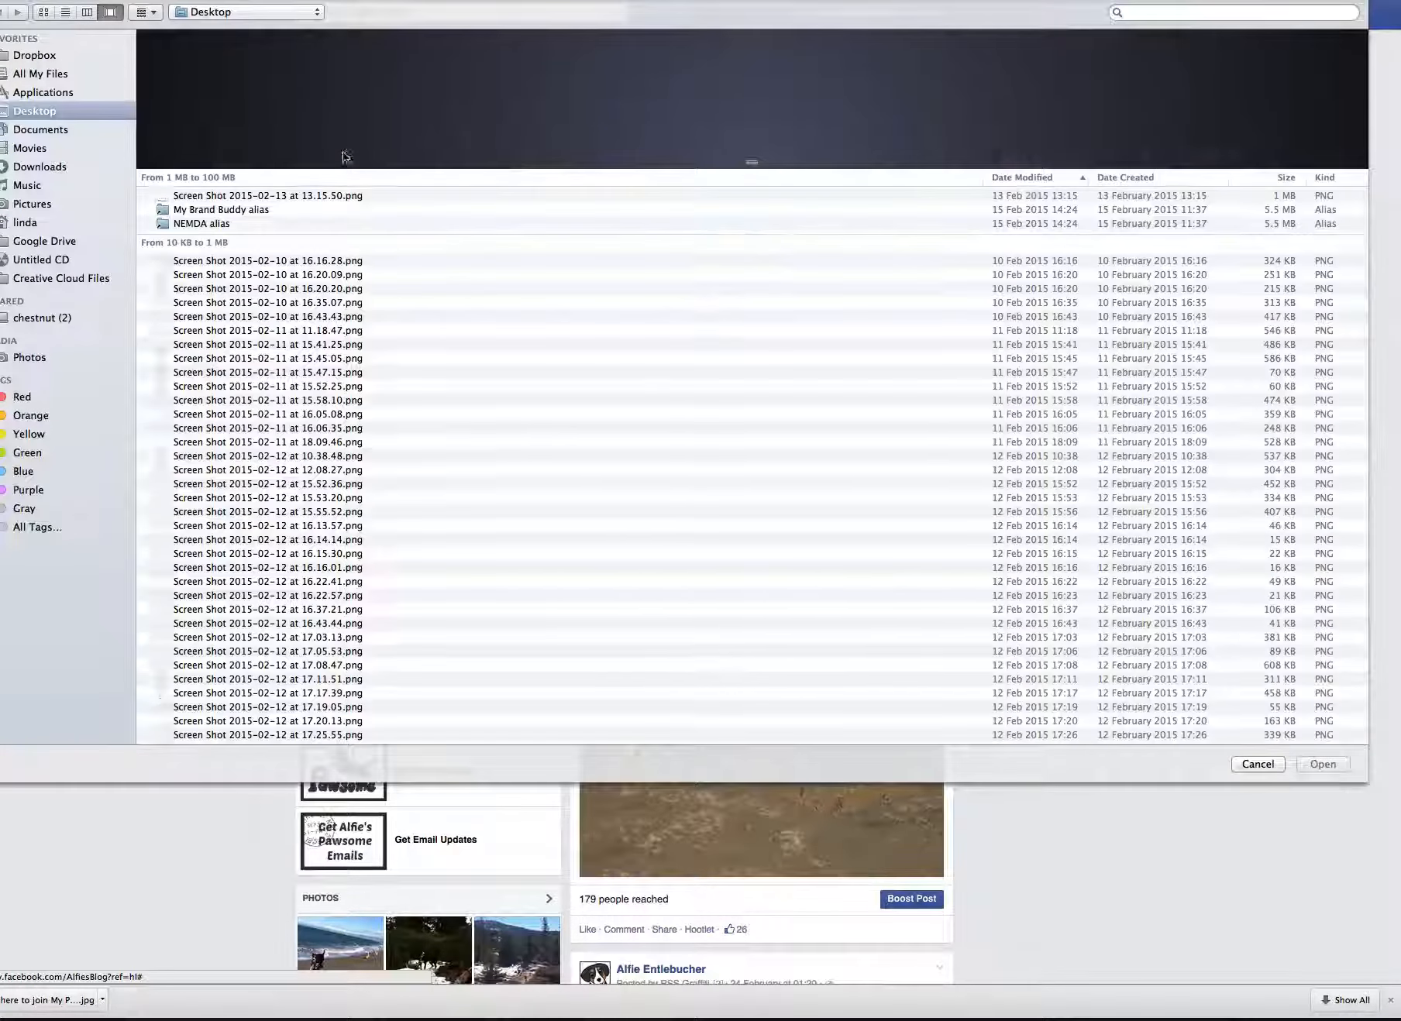
{"action": "left_click", "coordinate": [266, 13]}
{"action": "left_click", "coordinate": [266, 13]}
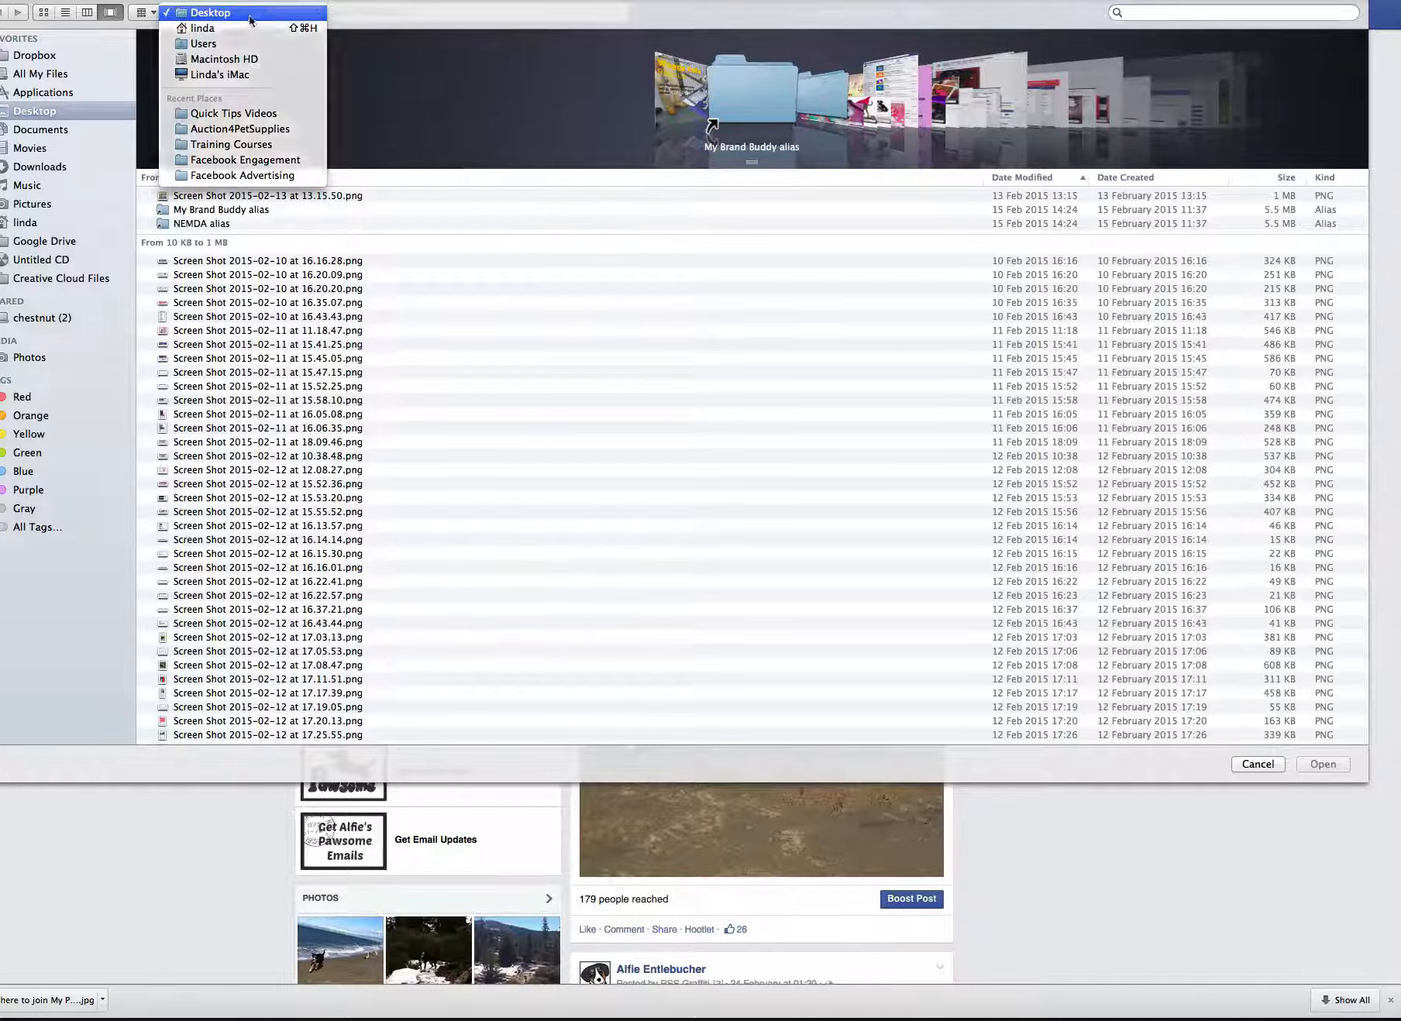
{"action": "left_click", "coordinate": [40, 169]}
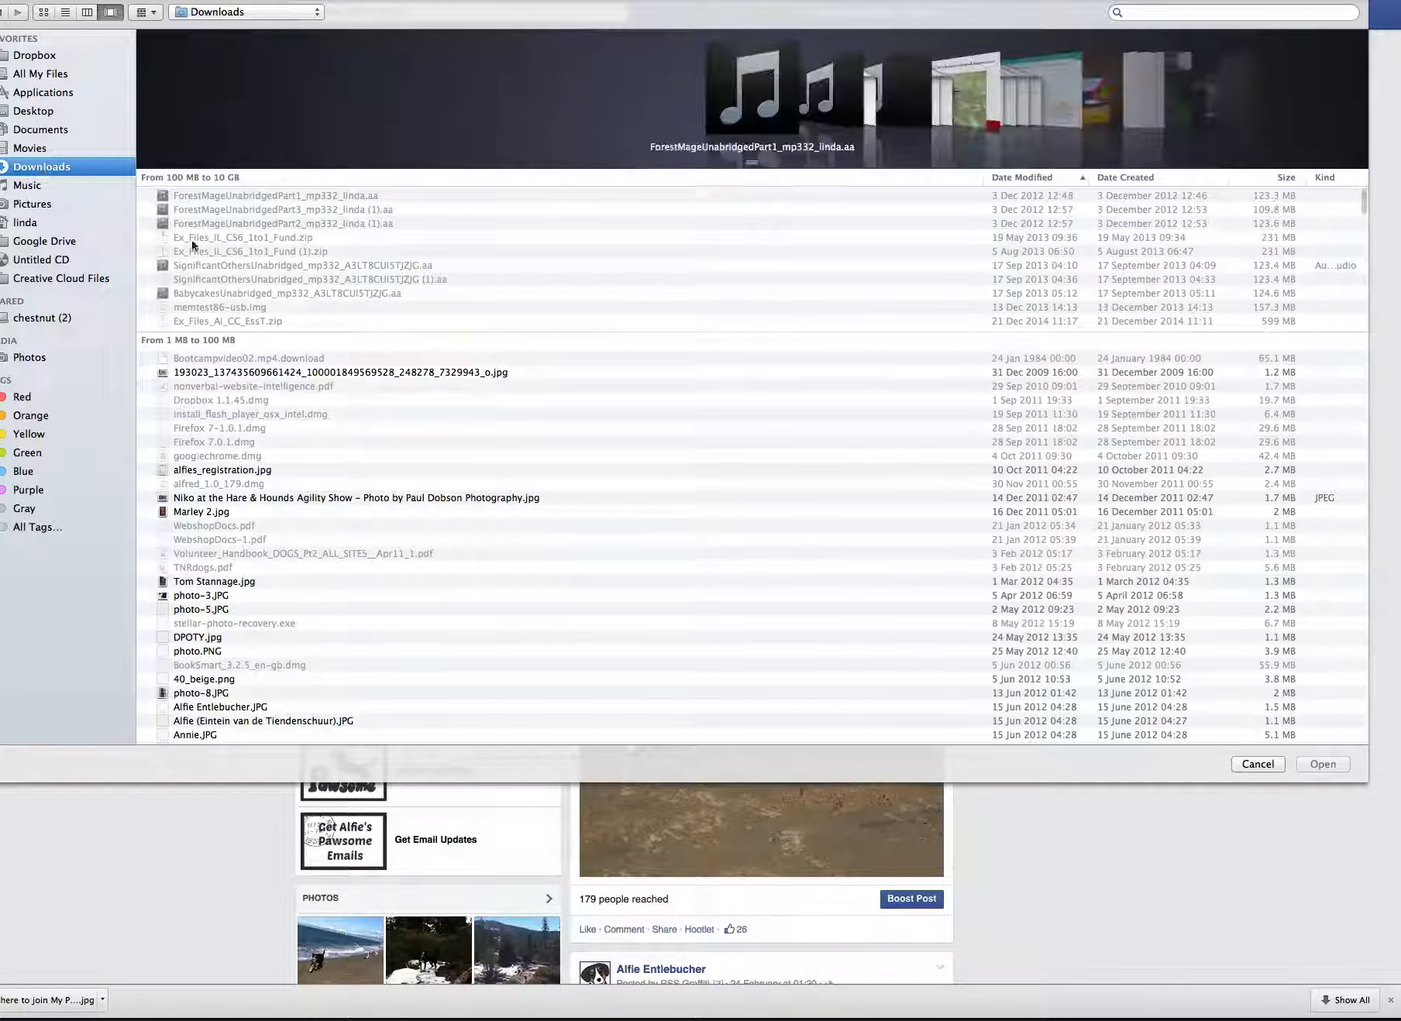
{"action": "scroll", "coordinate": [274, 361], "scroll_direction": "down", "scroll_amount": 20}
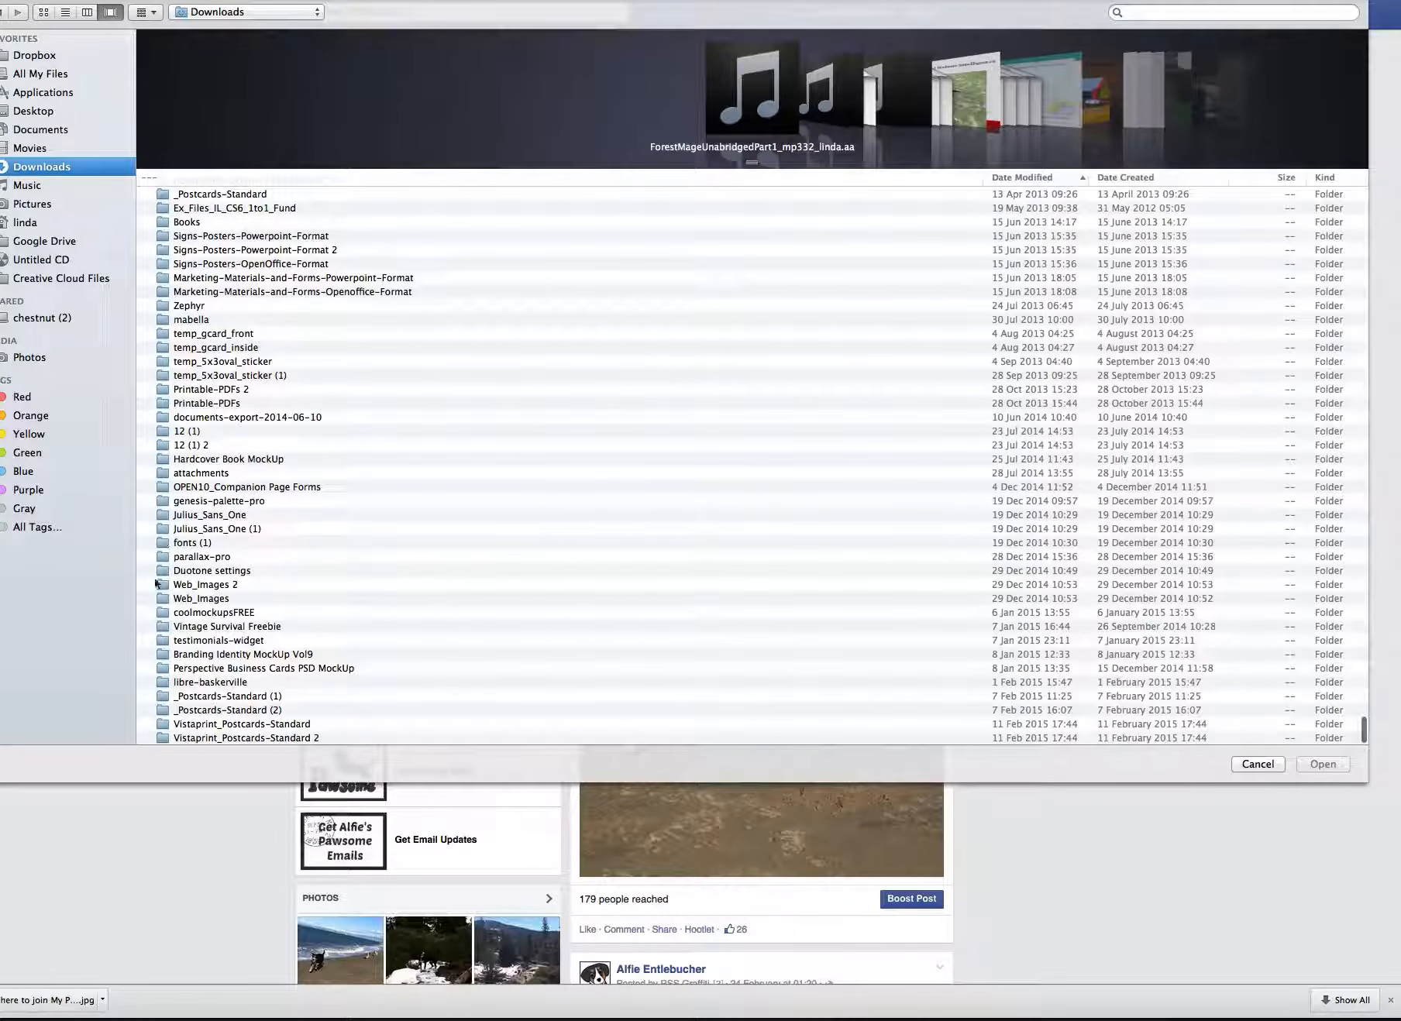
{"action": "scroll", "coordinate": [265, 465], "scroll_direction": "up", "scroll_amount": 15}
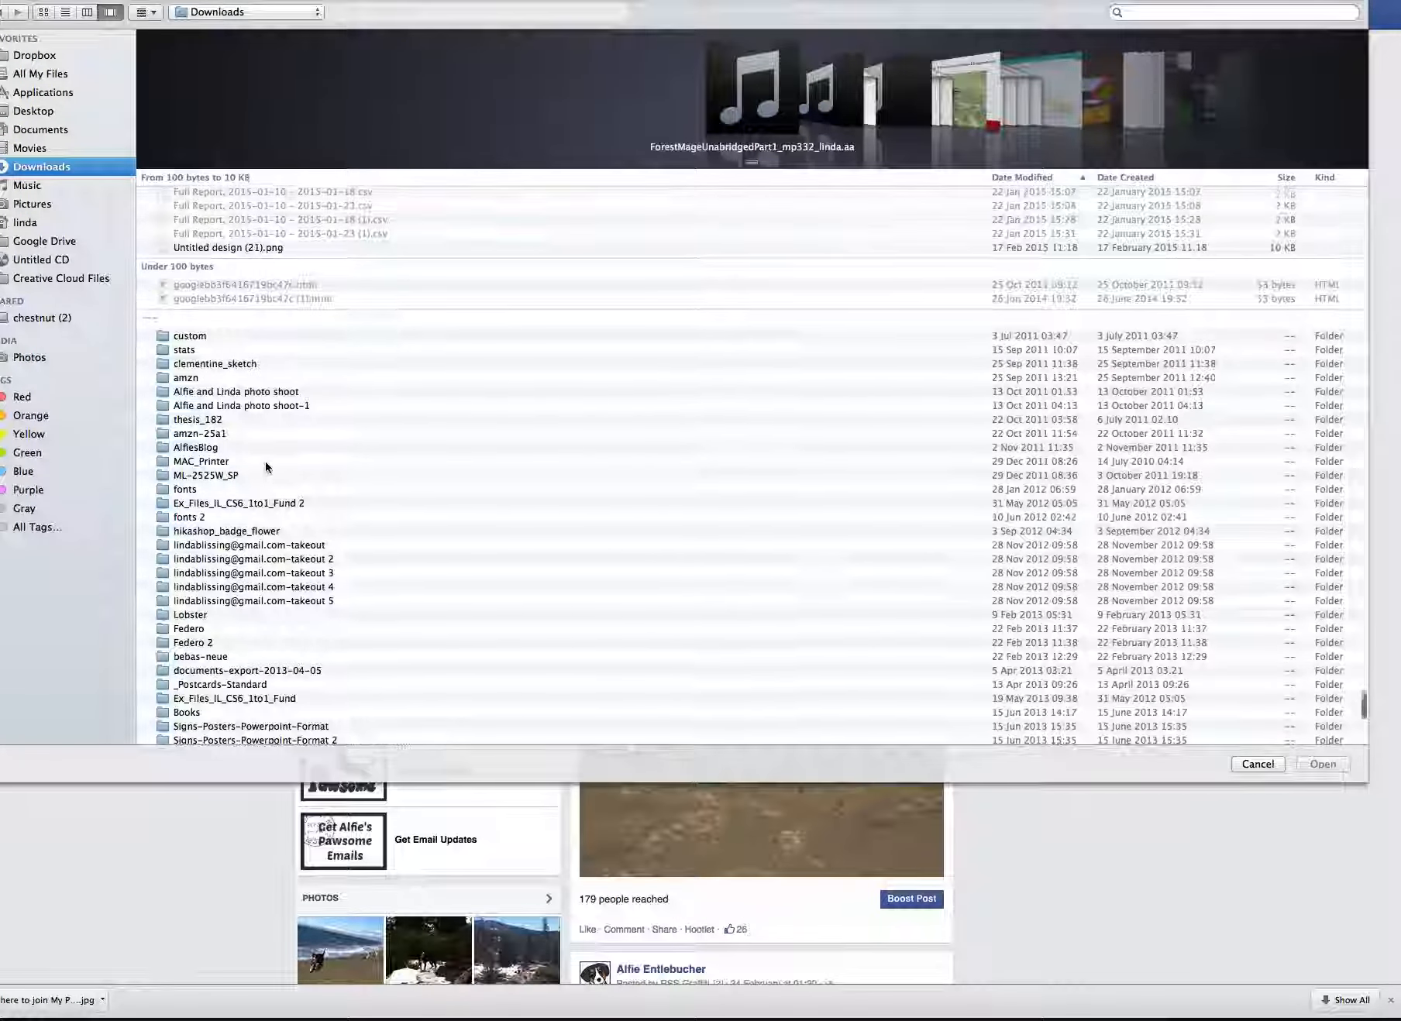
{"action": "scroll", "coordinate": [265, 464], "scroll_direction": "up", "scroll_amount": 15}
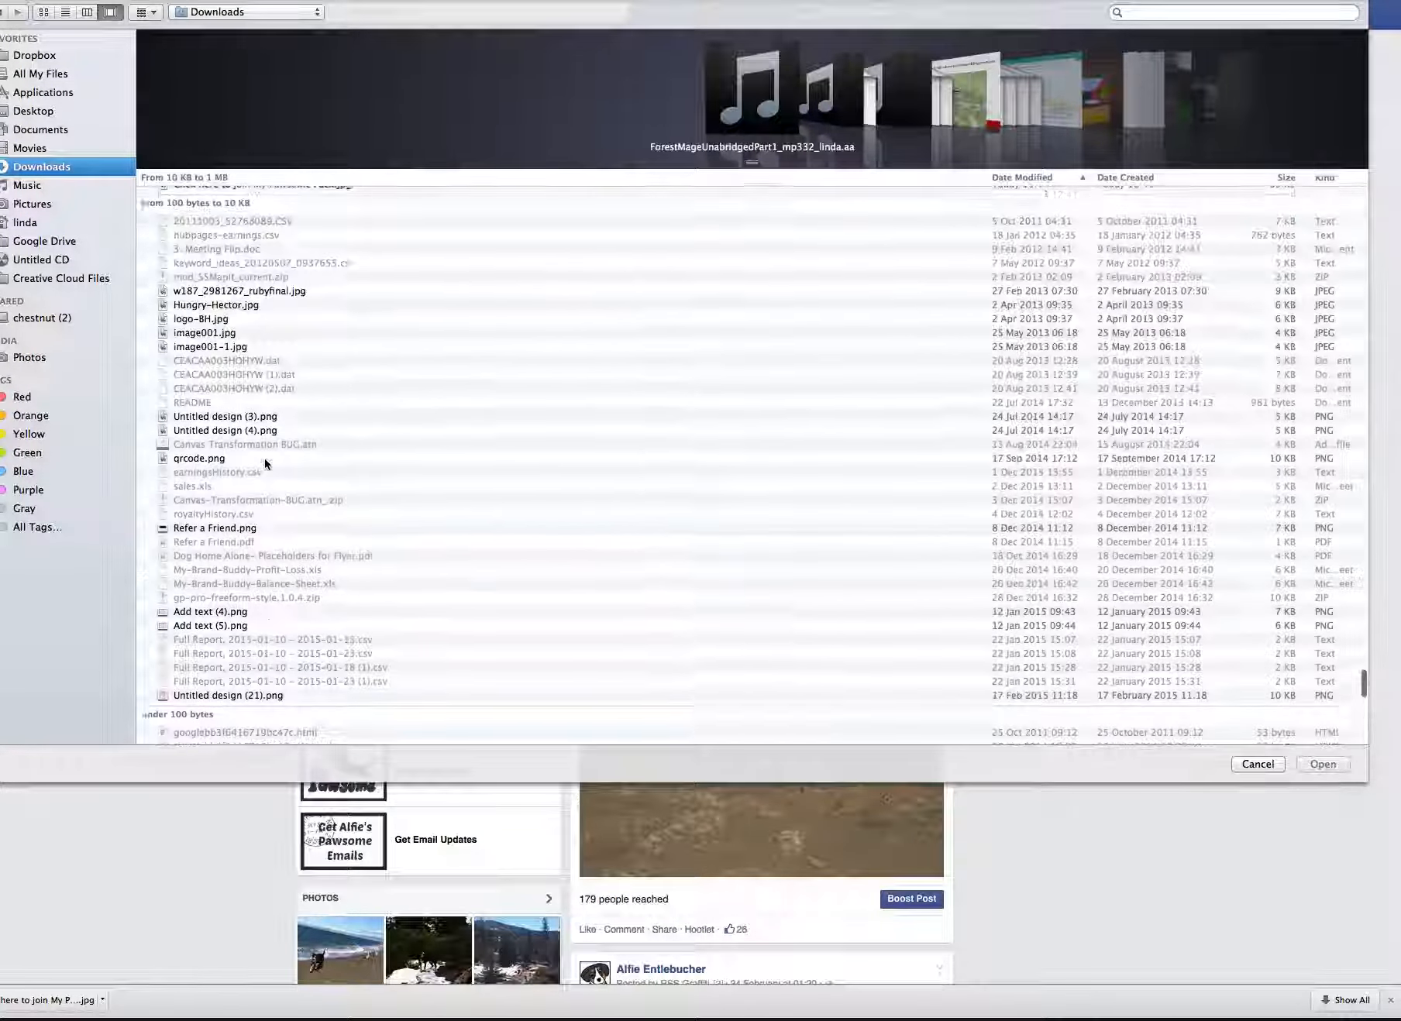
{"action": "scroll", "coordinate": [265, 463], "scroll_direction": "up", "scroll_amount": 5}
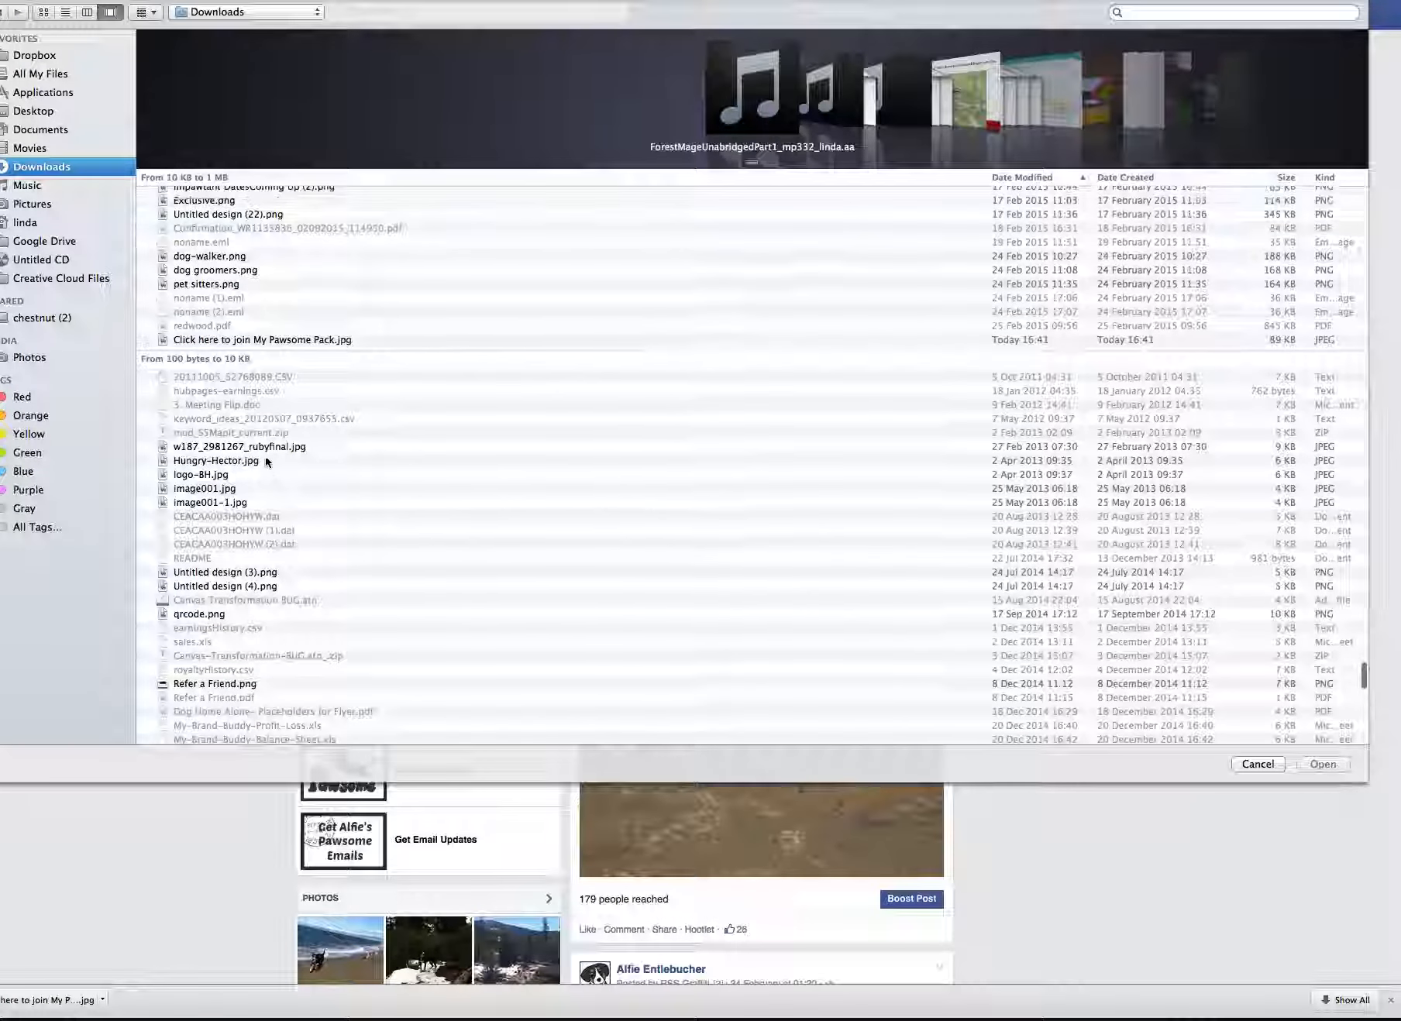
{"action": "left_click", "coordinate": [271, 341]}
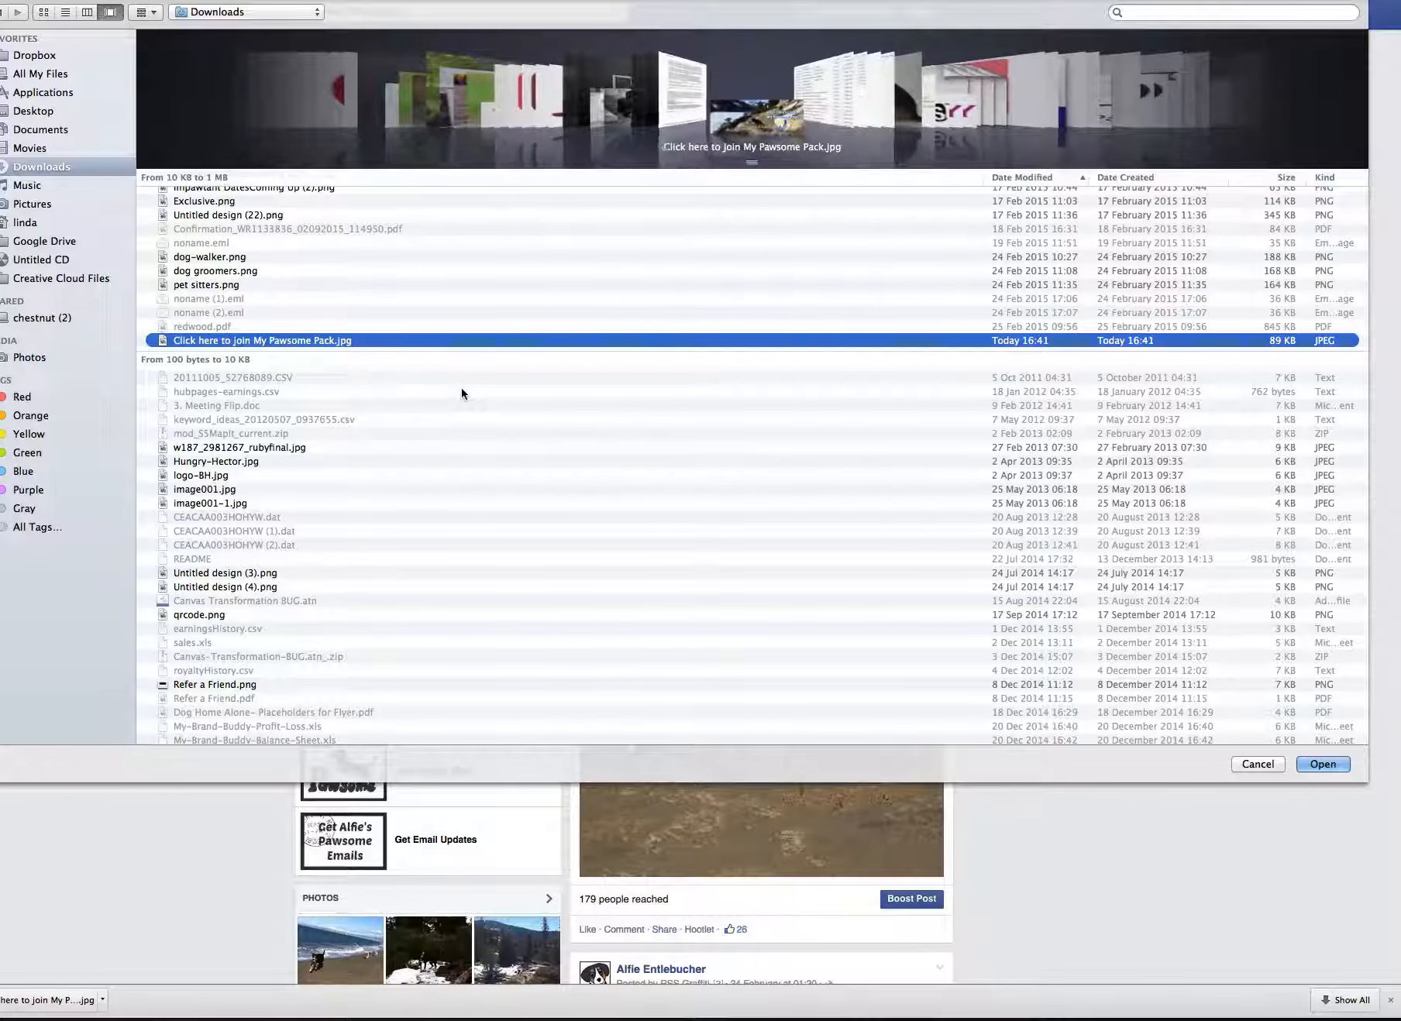
{"action": "left_click", "coordinate": [1324, 765]}
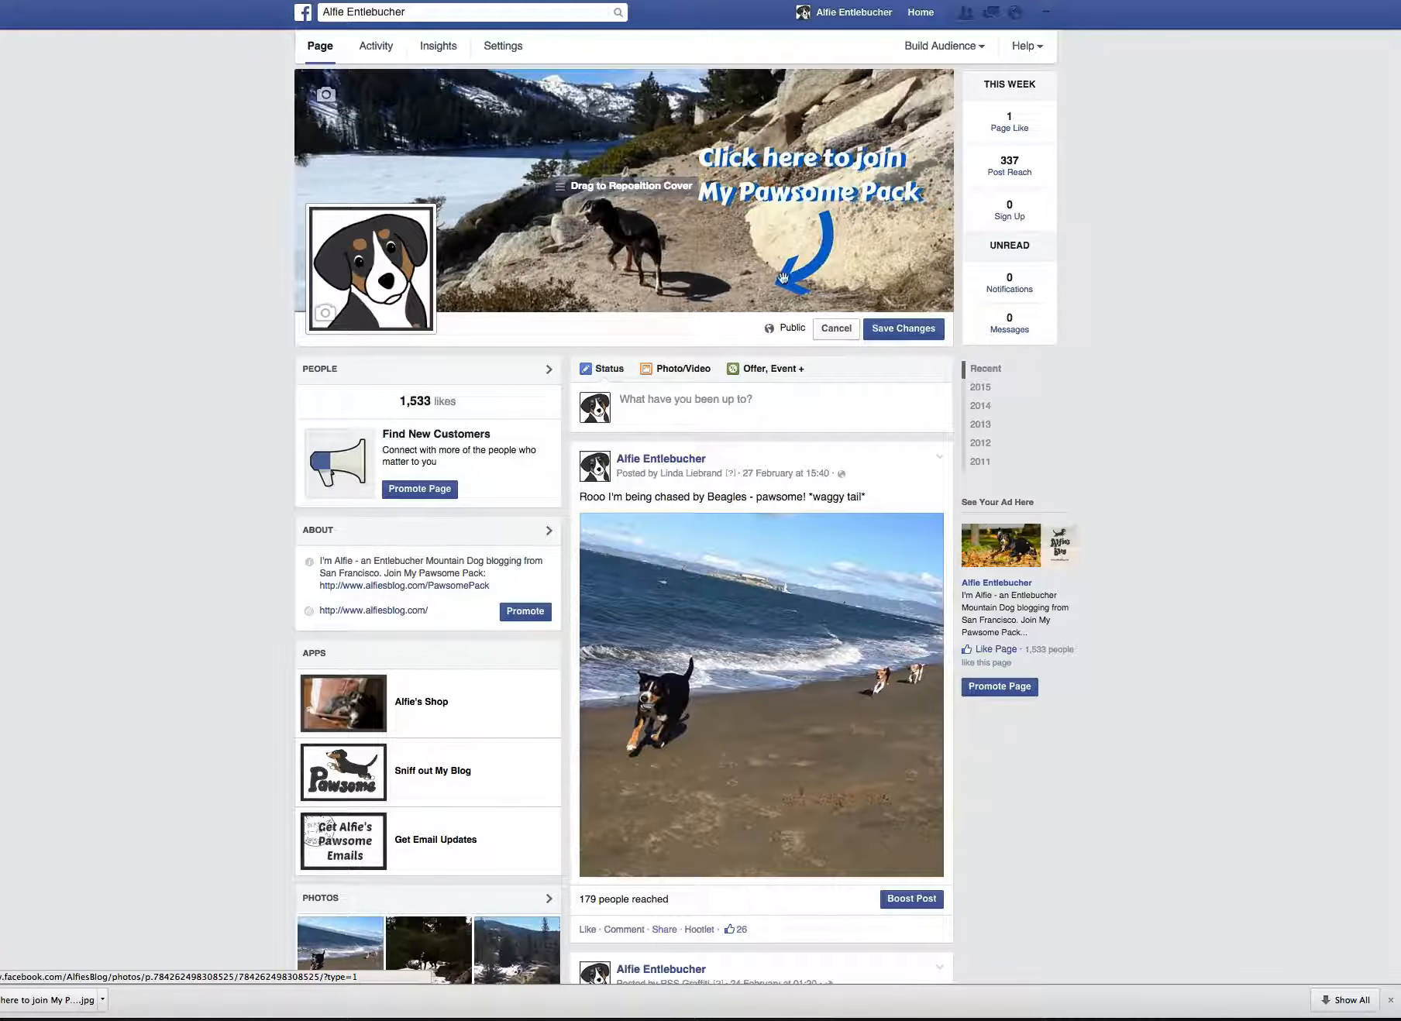
Step: Save the new cover photo in its current position, publicly visible on the page
{"action": "left_click", "coordinate": [896, 330]}
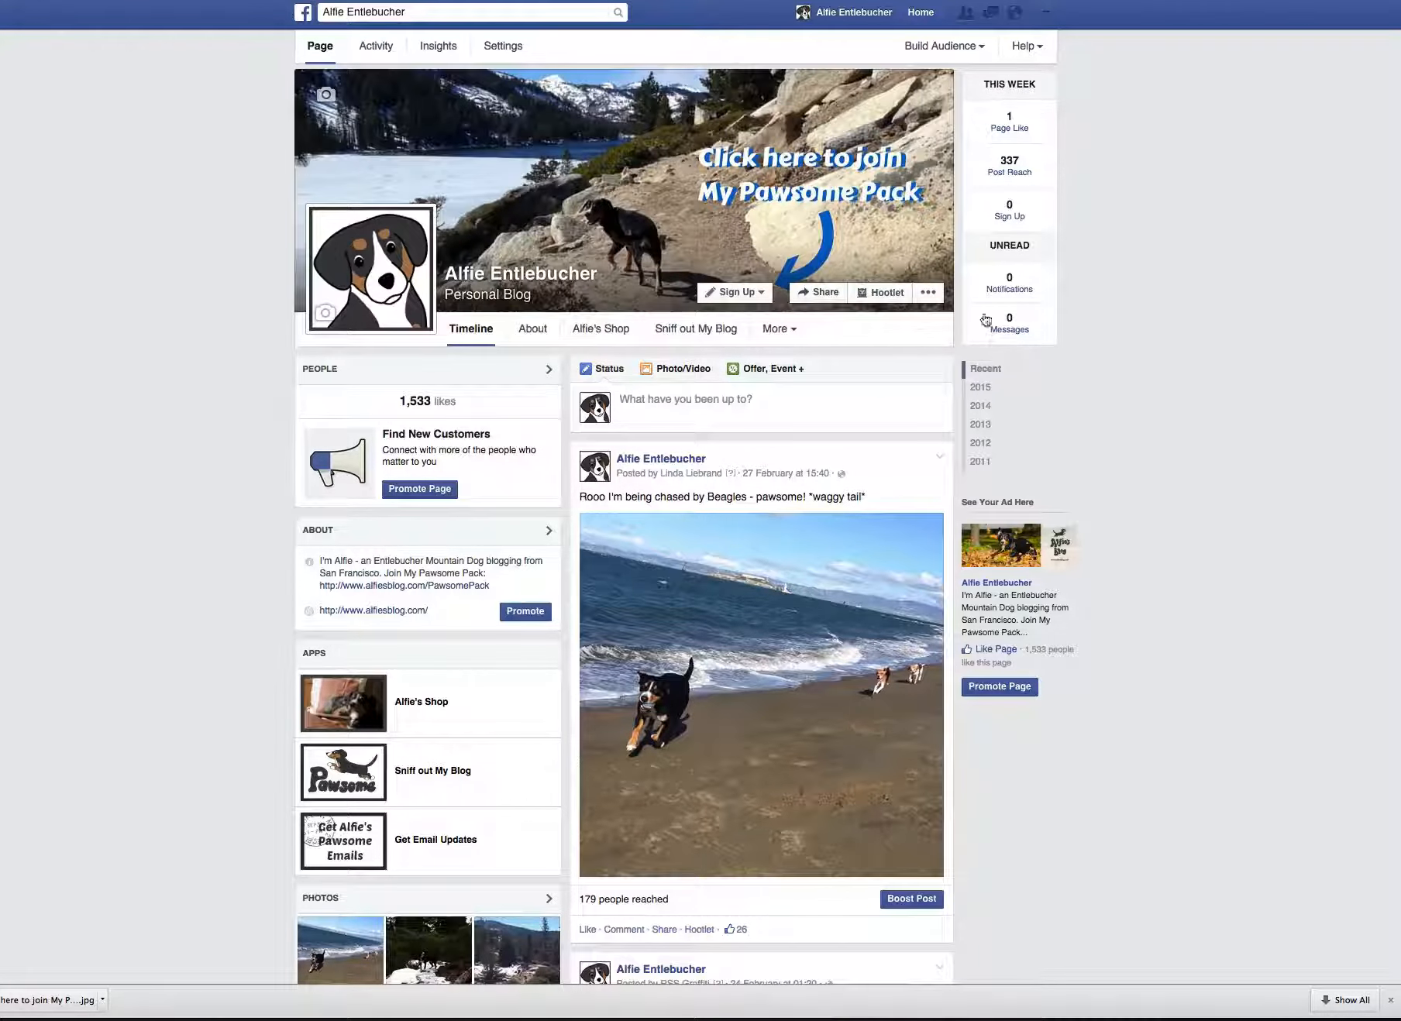
{"action": "left_click", "coordinate": [1009, 325]}
{"action": "left_click", "coordinate": [1283, 279]}
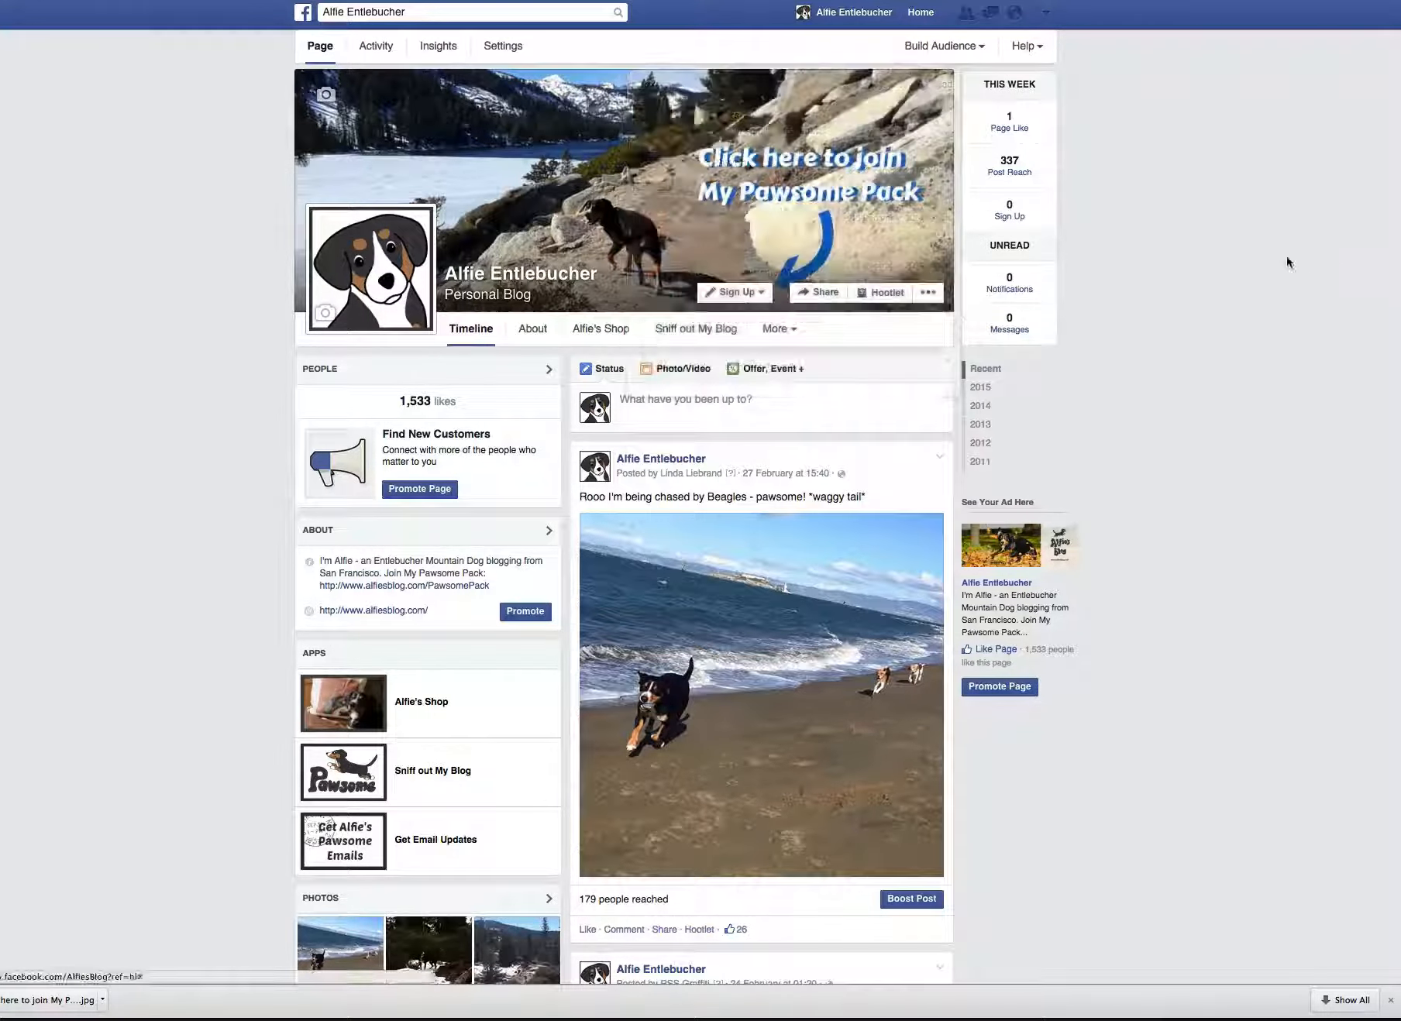